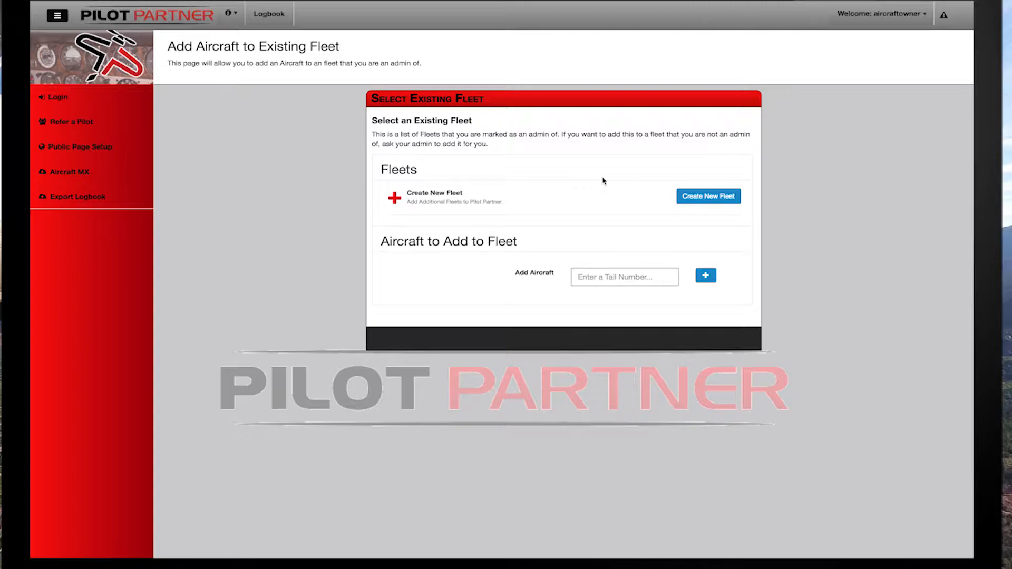
Start a new fleet named "Texas Flying Club" with the short name texas-flying-club.
click(702, 196)
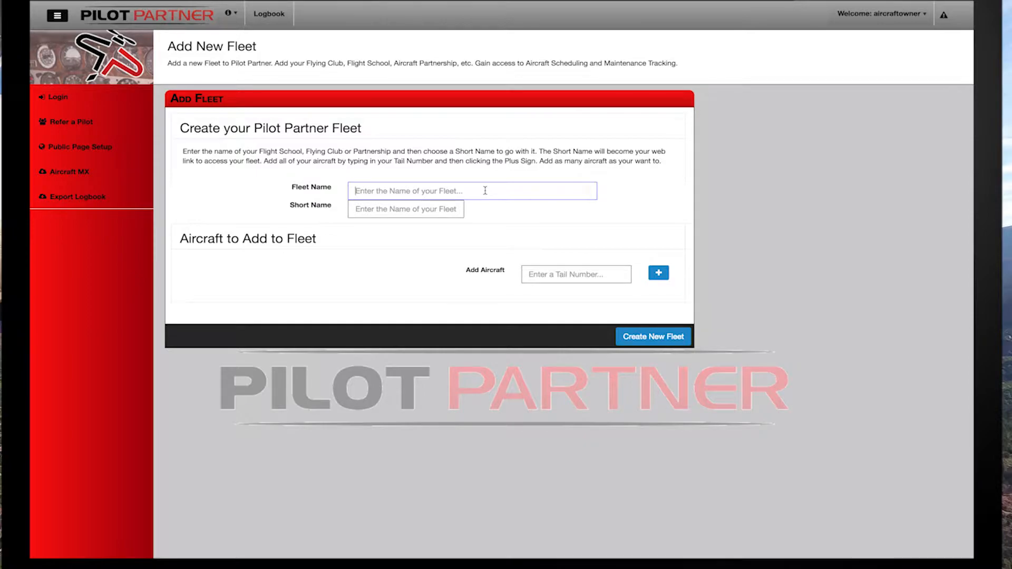
text(T)
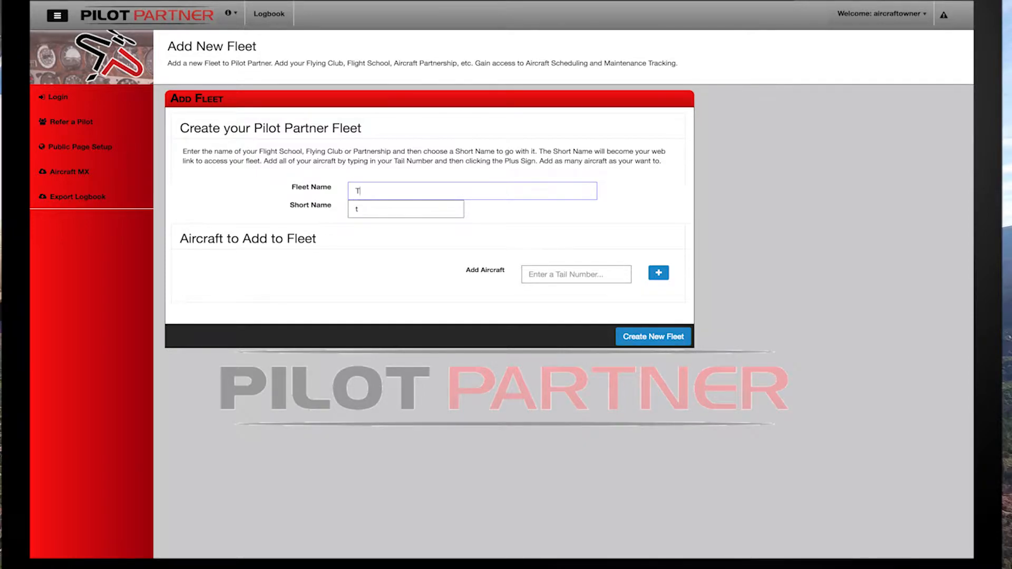
text(exas Flying Club)
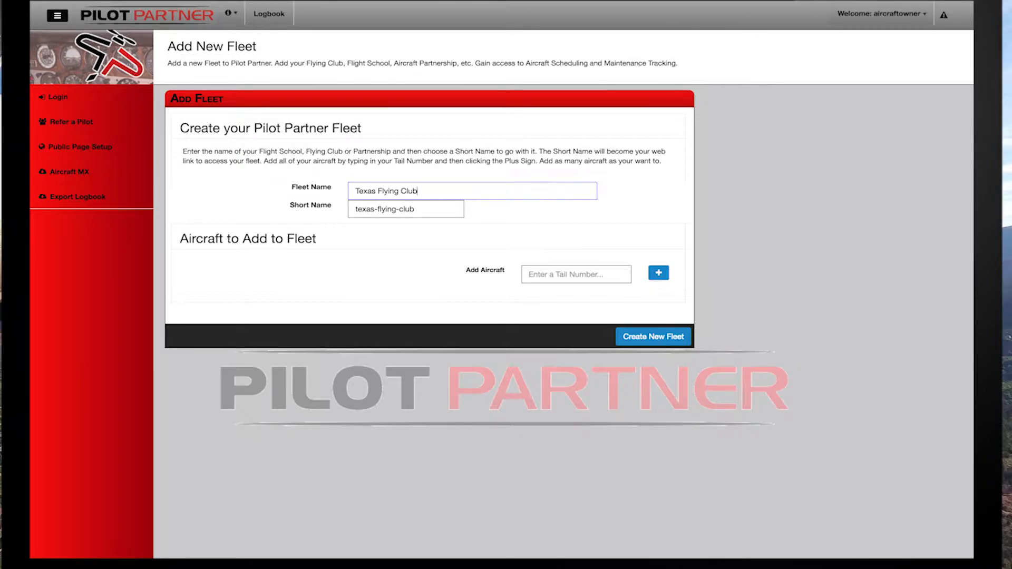
drag(417, 209, 354, 211)
click(427, 208)
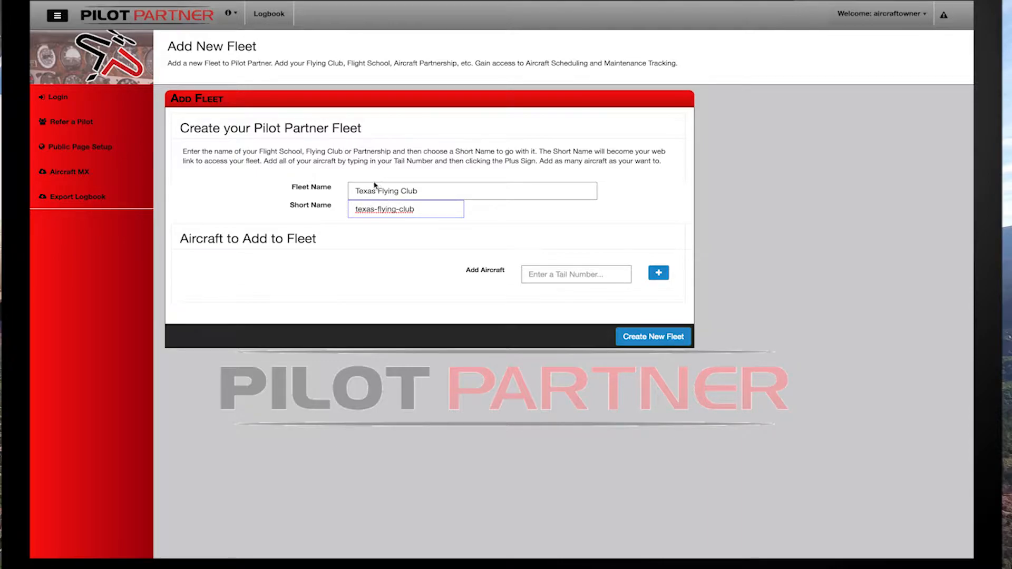
Add the aircraft with tail number N31969 to the new fleet.
click(549, 271)
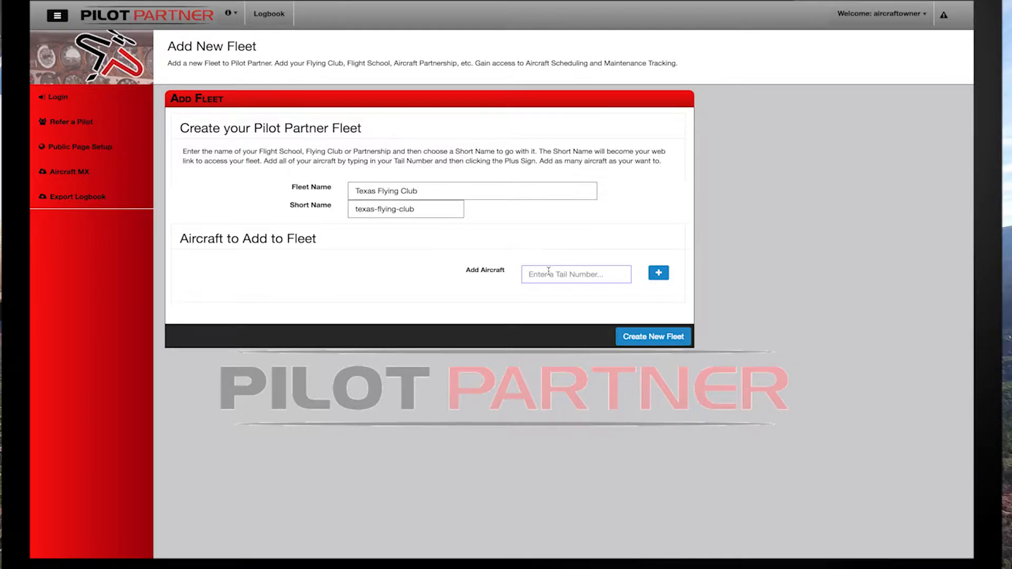
text(n)
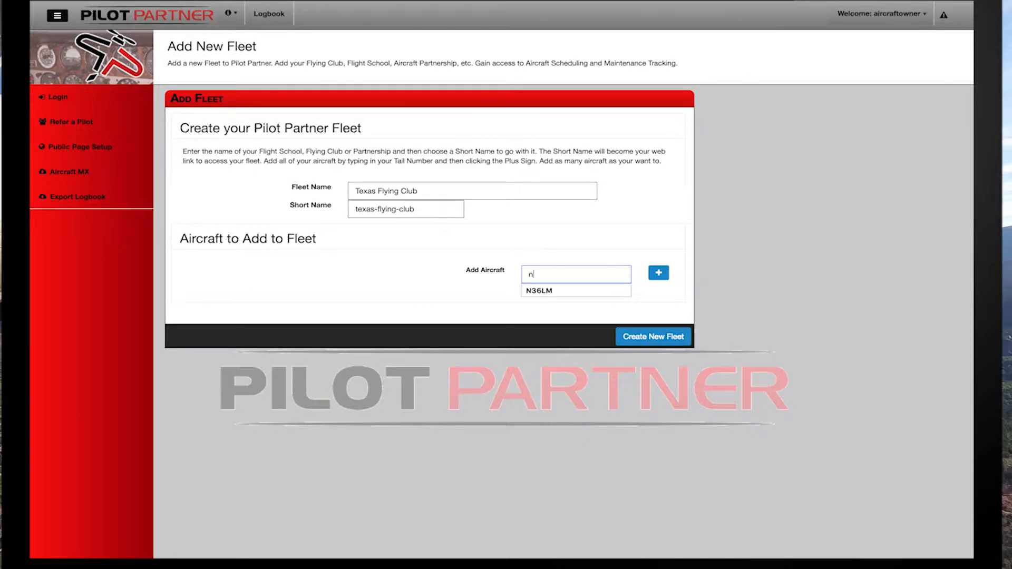
text(31969)
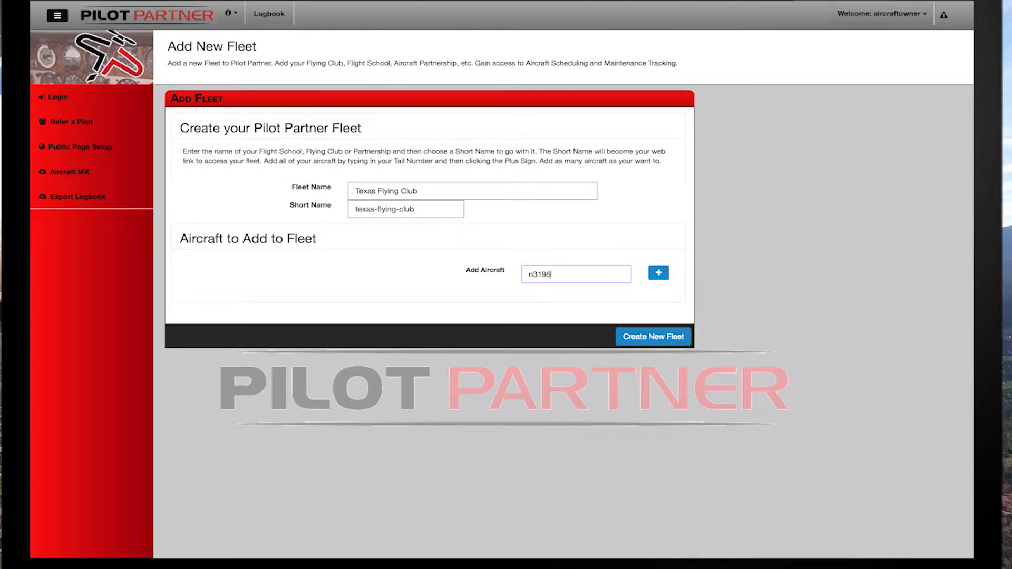
click(659, 274)
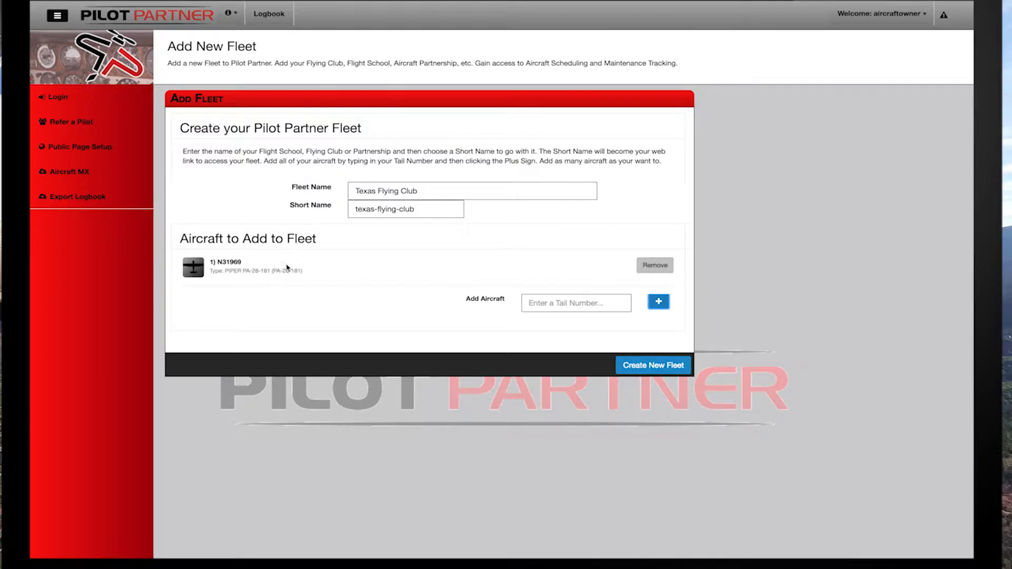
Add the aircraft N8035G as well and create the fleet.
click(560, 304)
text(n8035g)
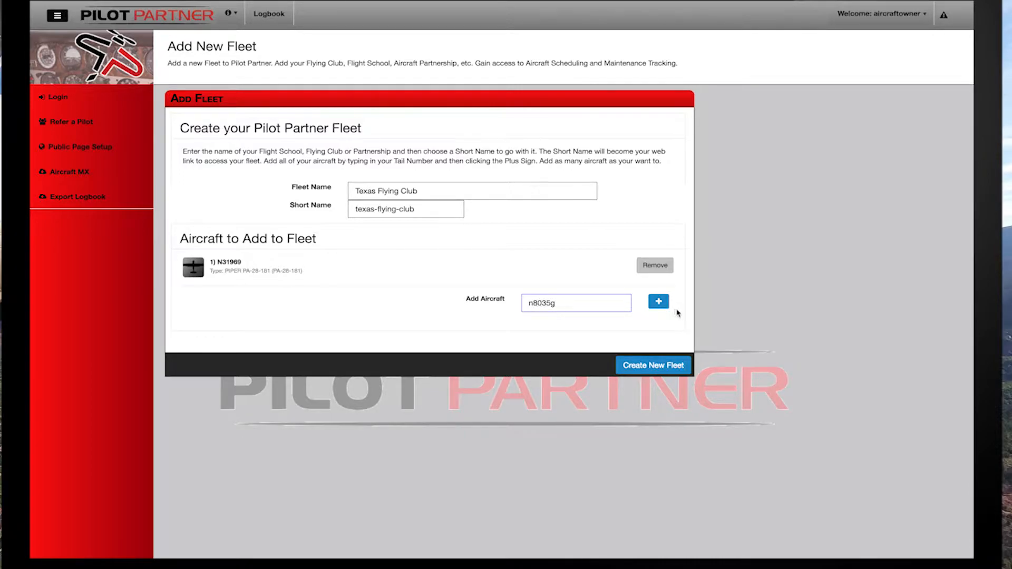
click(659, 303)
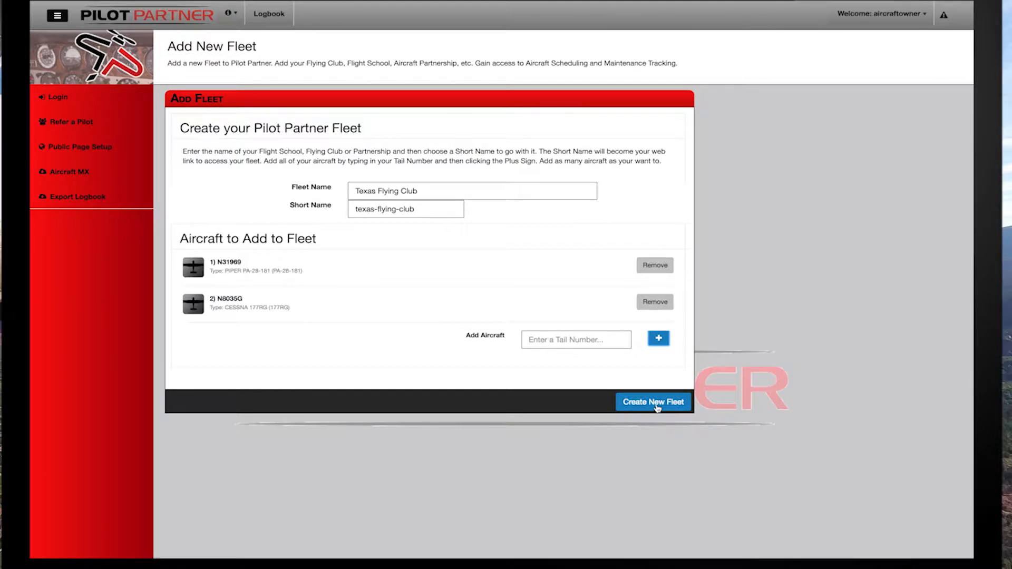
click(656, 406)
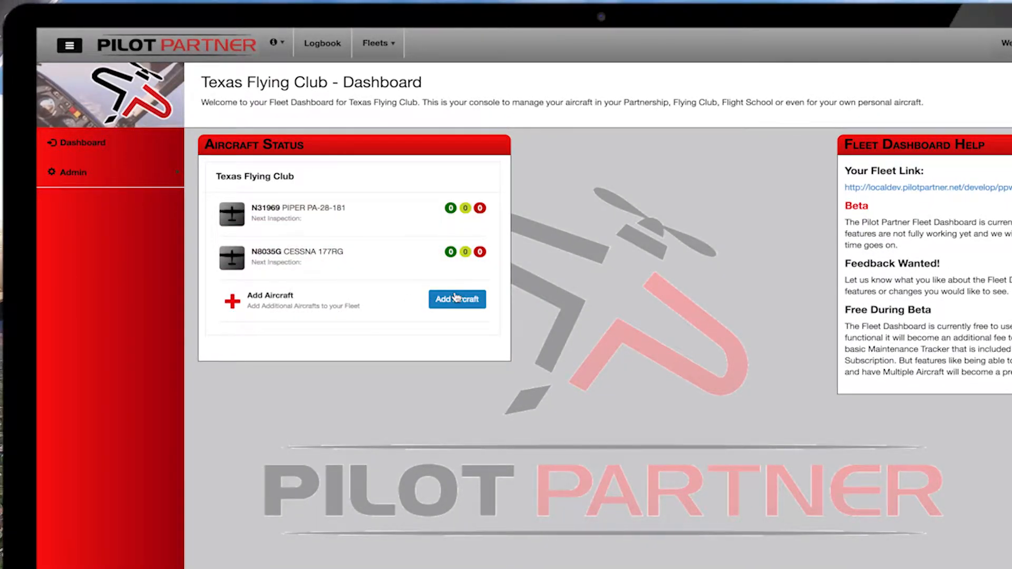
mouse_move(143, 182)
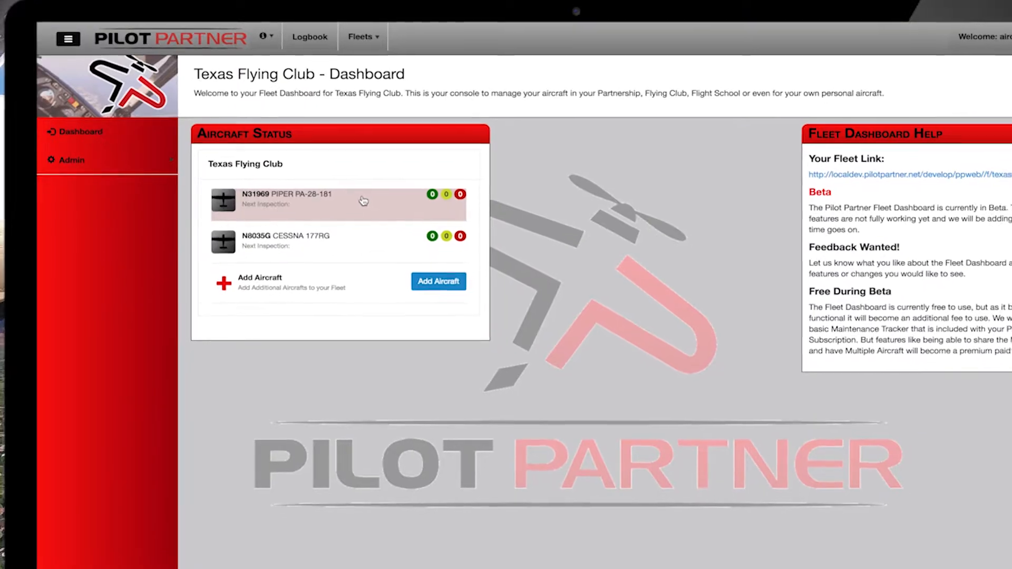
click(338, 177)
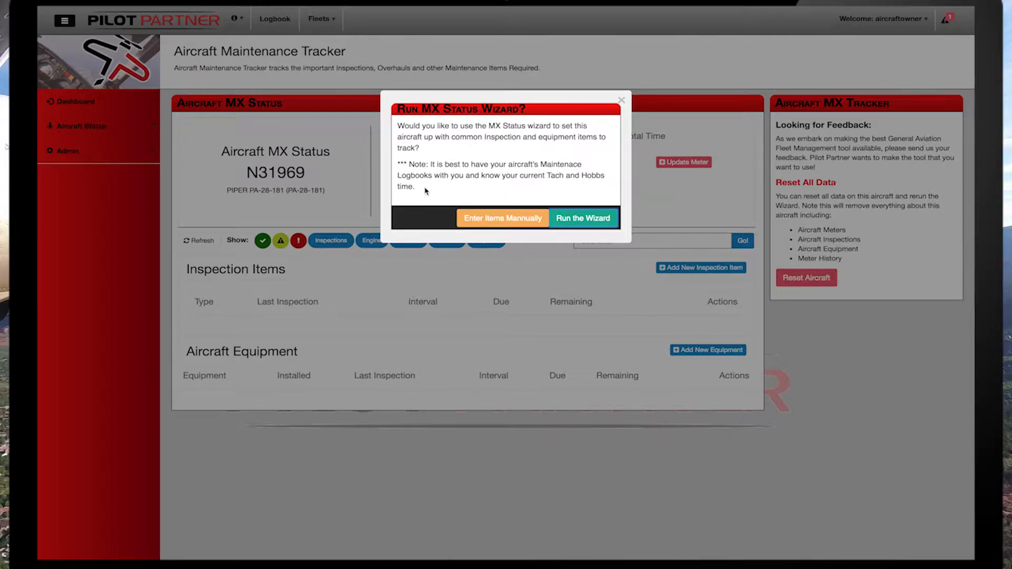
click(573, 220)
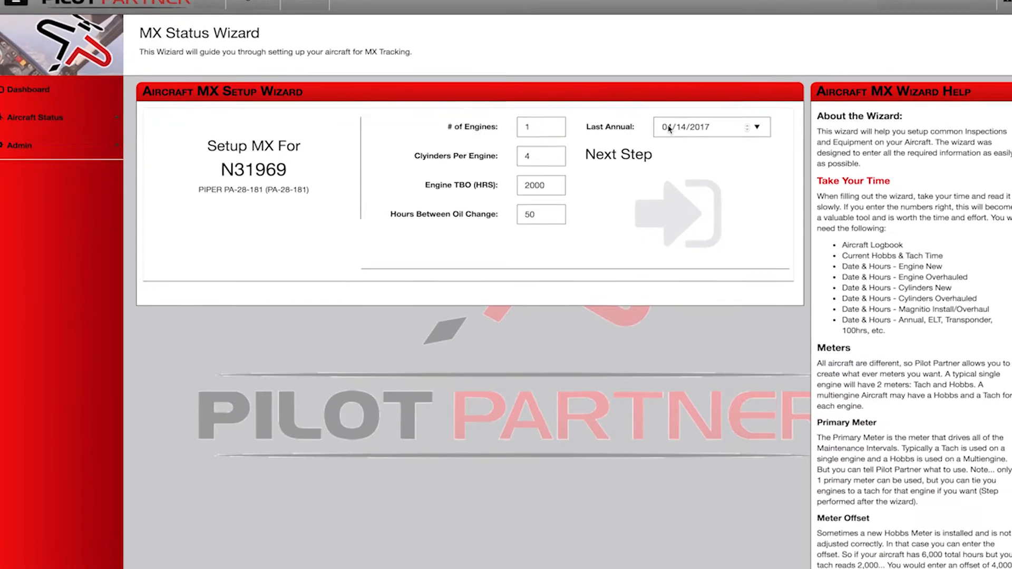
Set the last annual date in the setup wizard to 11/16/2016.
click(757, 127)
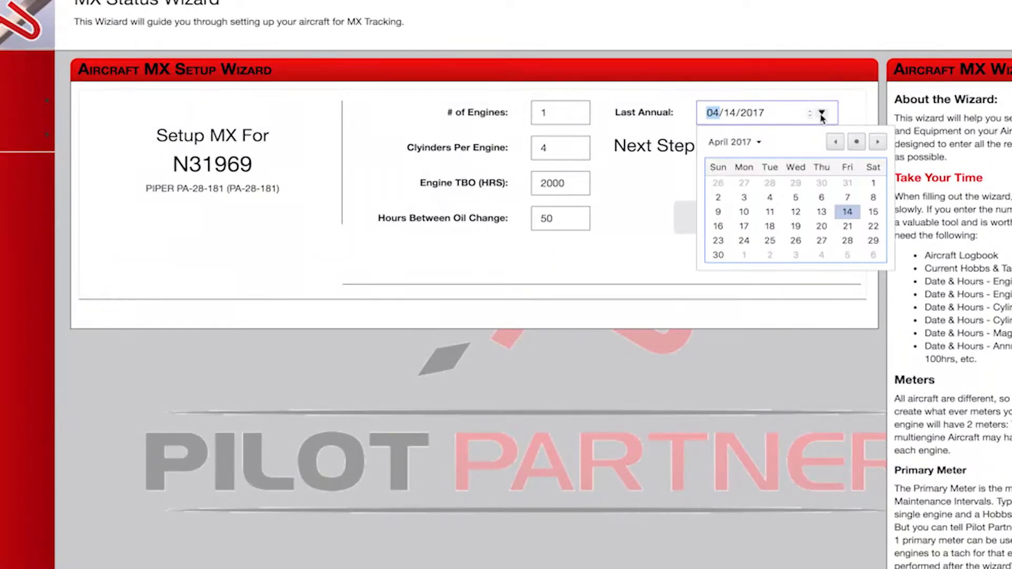
click(834, 142)
click(835, 142)
click(835, 142)
click(834, 142)
click(835, 142)
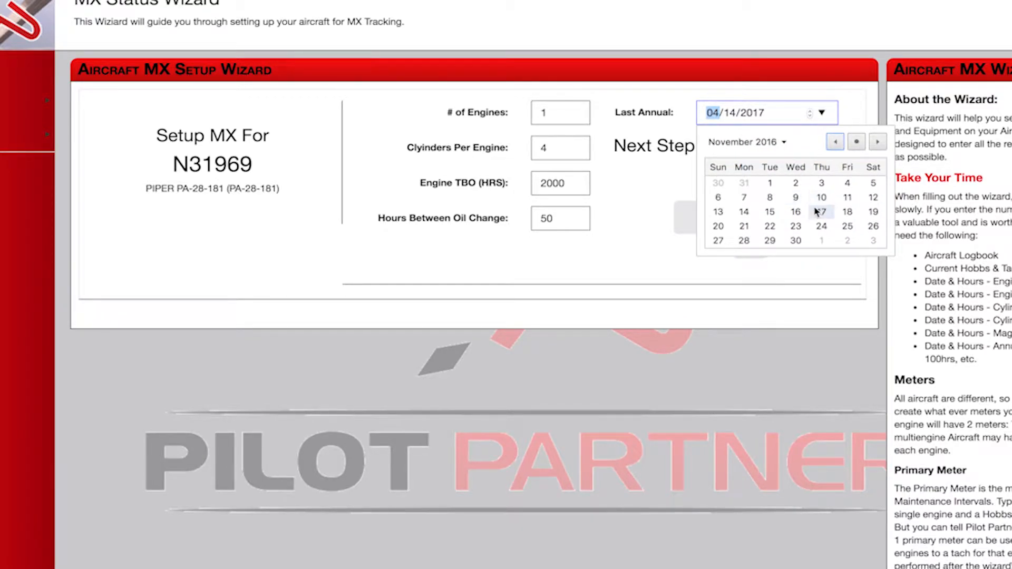
click(796, 213)
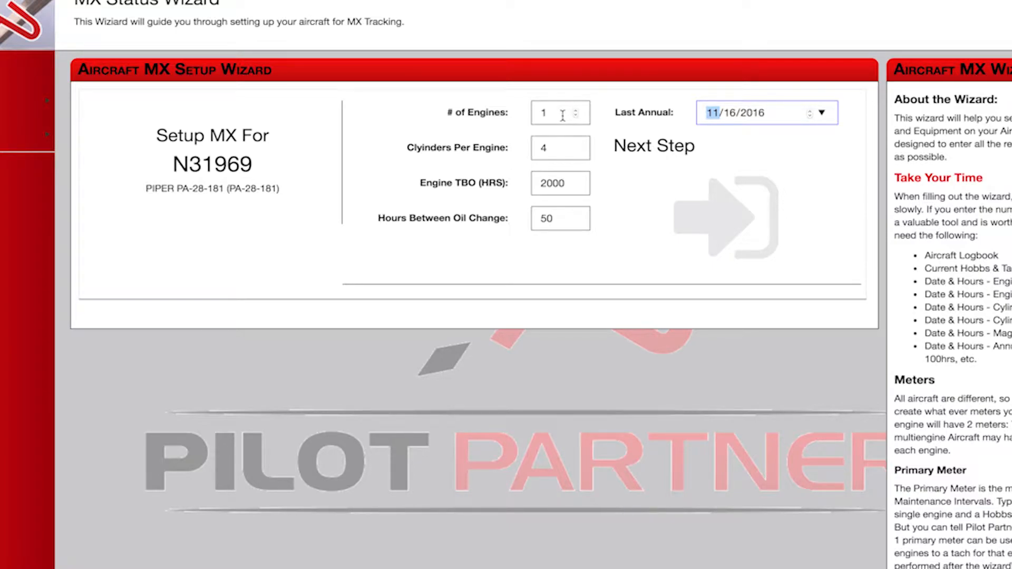
Check the cylinder count and engine TBO, keep the default values and continue to the wizard's engine details.
click(562, 150)
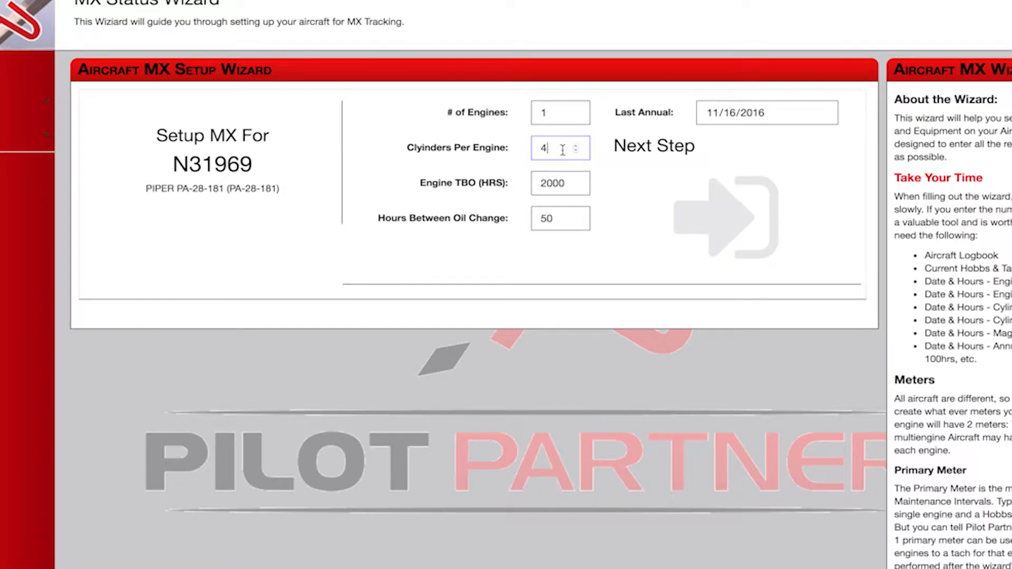
click(574, 183)
double_click(558, 184)
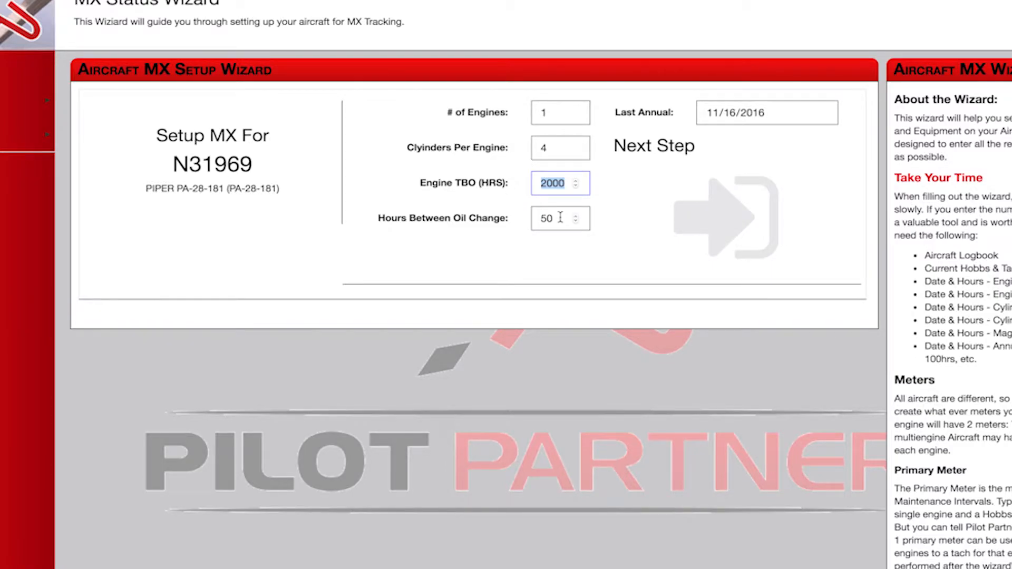
click(642, 136)
click(720, 234)
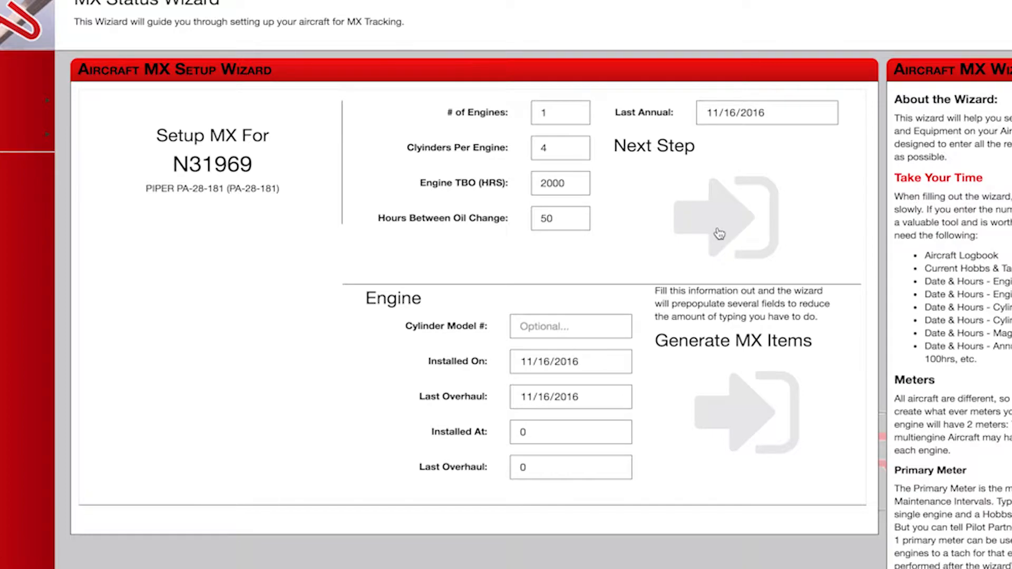
Set the engine's Installed On date to 05/16/2002, leaving the optional cylinder model number empty.
click(555, 336)
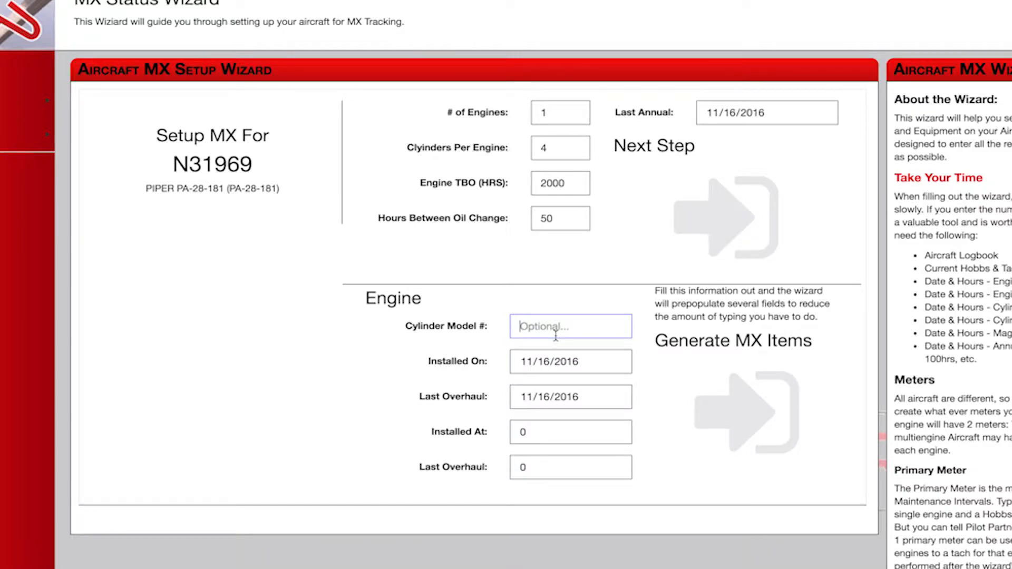
click(590, 365)
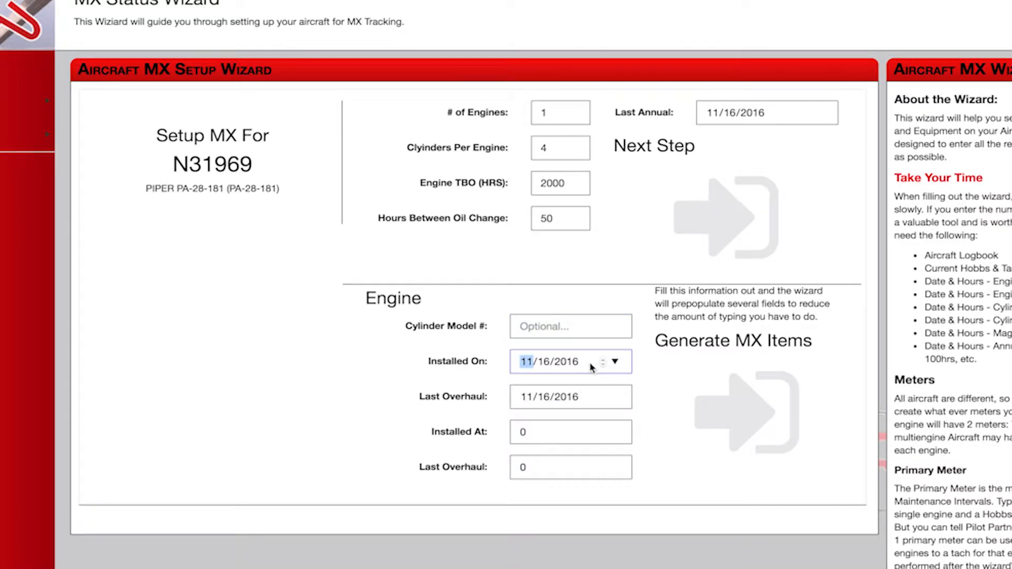
click(573, 369)
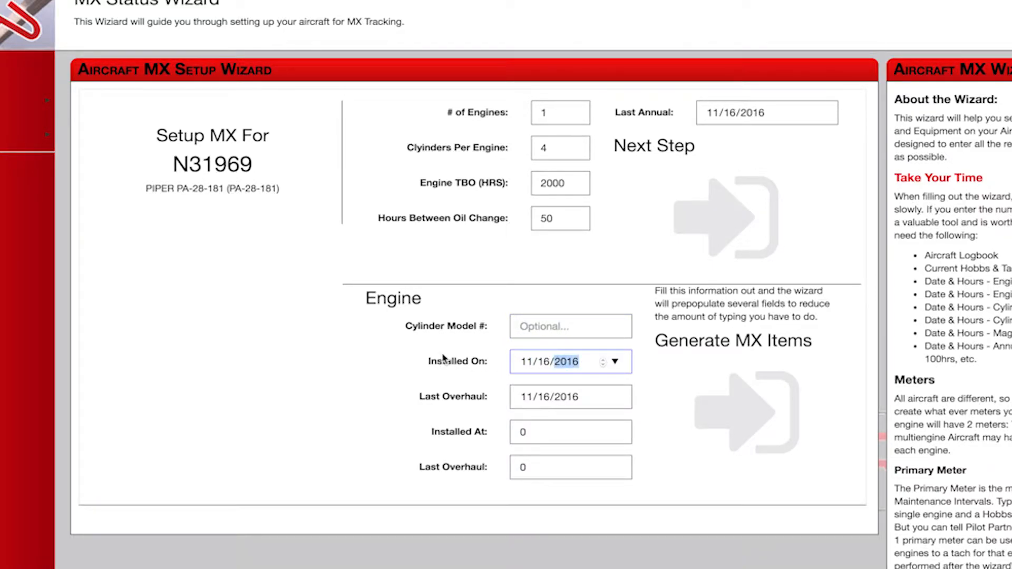
drag(429, 363, 584, 365)
click(583, 364)
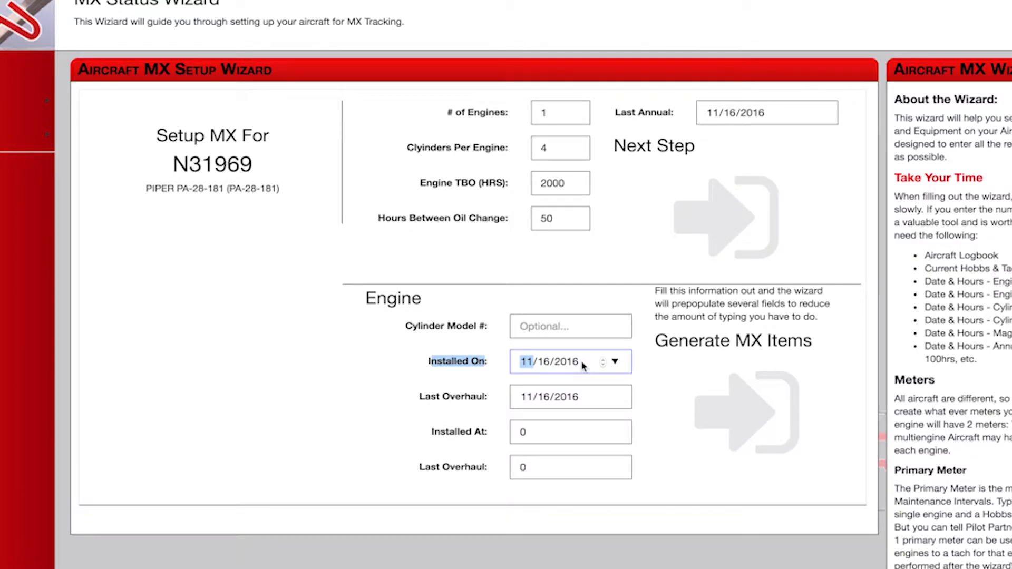
click(578, 365)
key(Down)
key(Down)
key(Down)
key(Down)
key(Down)
key(Down)
key(Down)
key(Down)
key(Down)
key(Down)
key(Down)
click(527, 363)
key(Down)
key(Down)
key(Down)
key(Down)
key(Down)
Set the engine's Last Overhaul date to 11/16/2010.
click(575, 398)
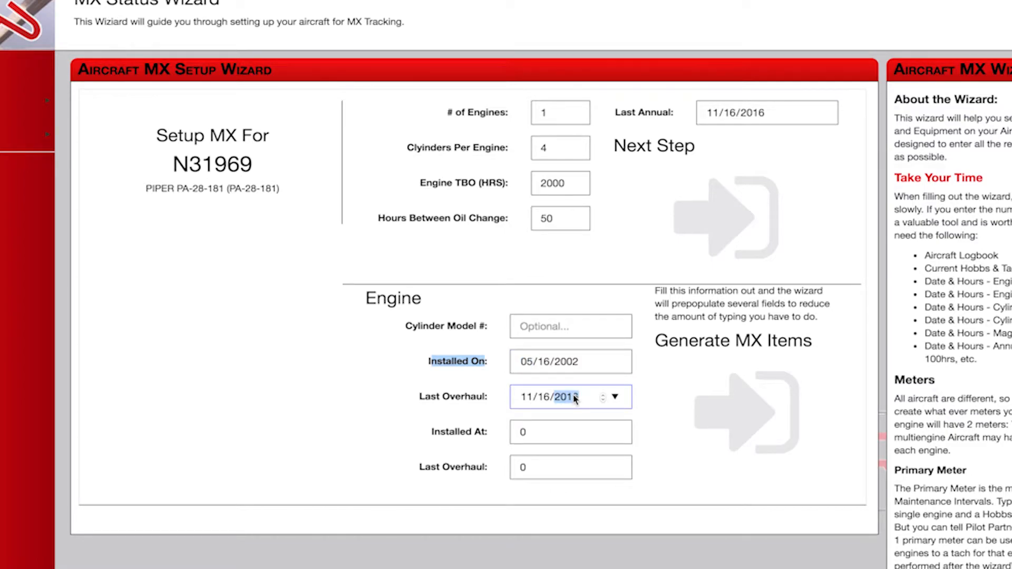
key(Down)
key(Down)
click(554, 430)
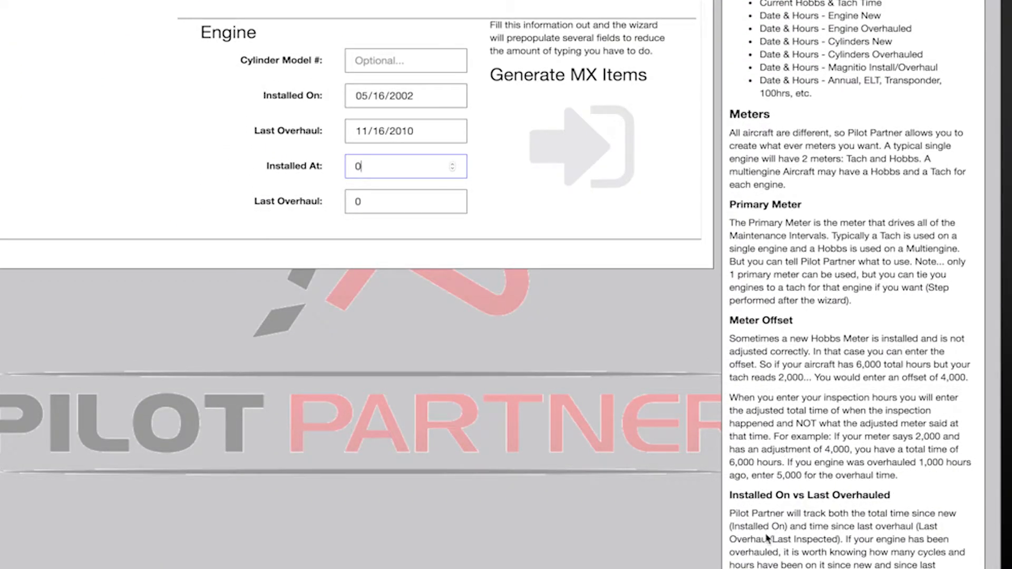
Read the Meter Offset section of the wizard help for how to enter adjusted total hours.
double_click(743, 321)
drag(764, 328, 919, 476)
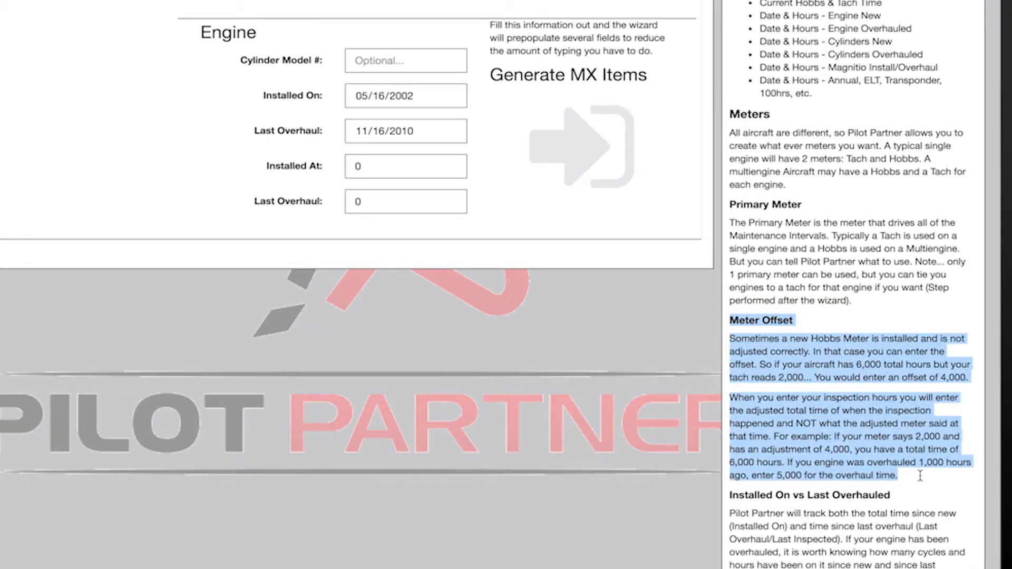
click(911, 369)
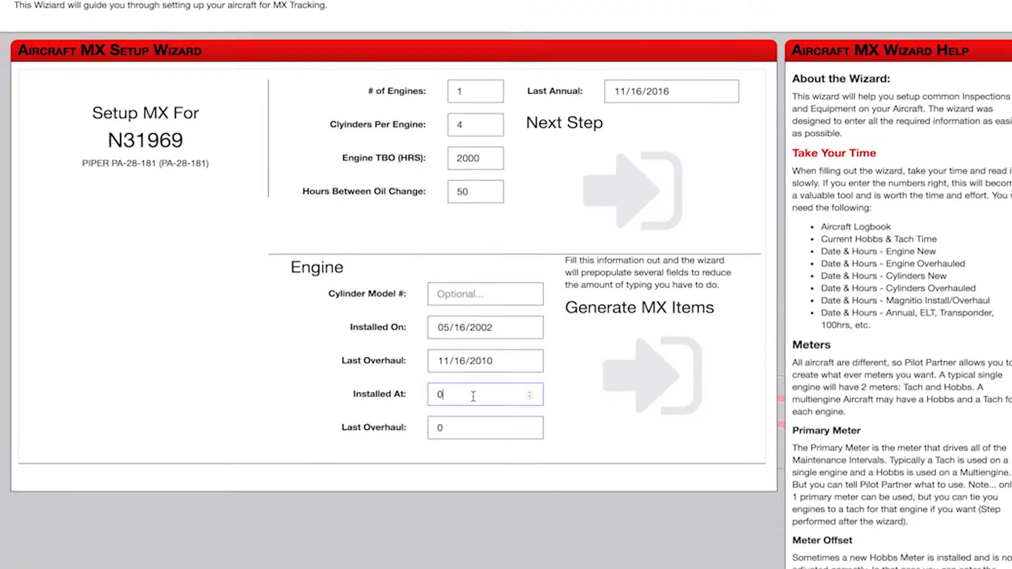
Enter 2143.45 as the engine's Installed At hours and 4022.2 as its Last Overhaul hours, and generate the MX items.
click(362, 396)
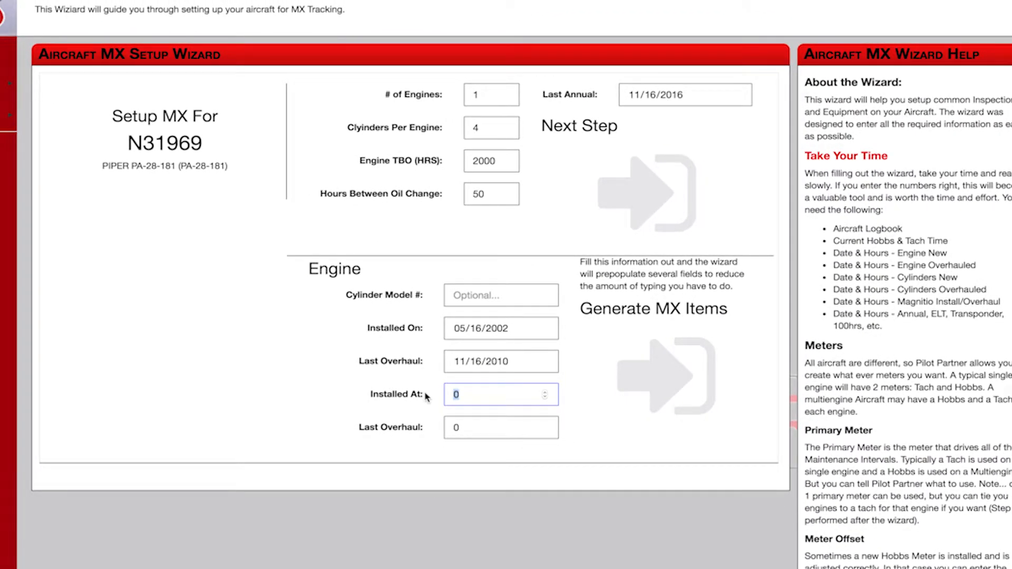
text(2143.45)
key(Tab)
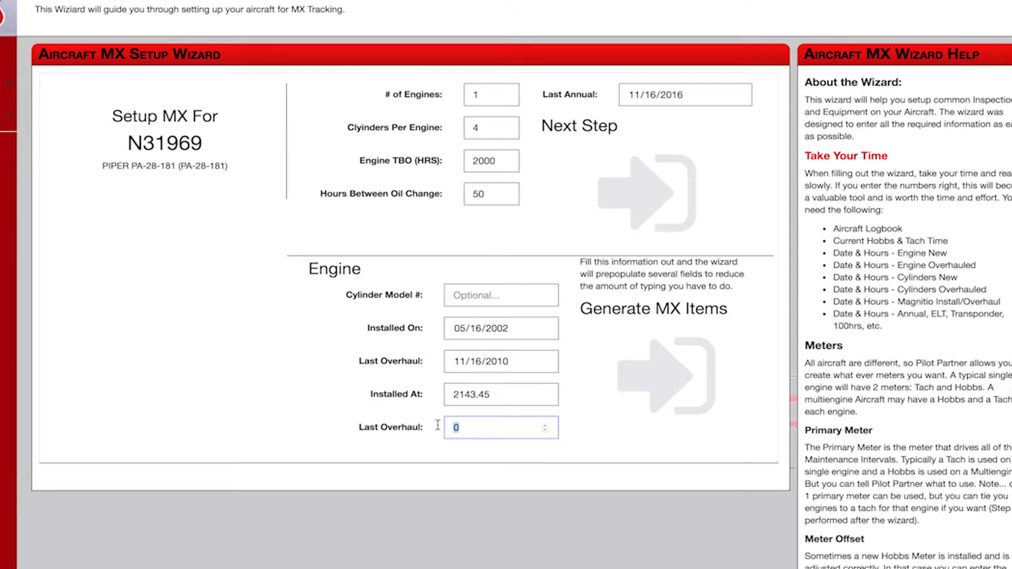
text(4022.2)
click(667, 384)
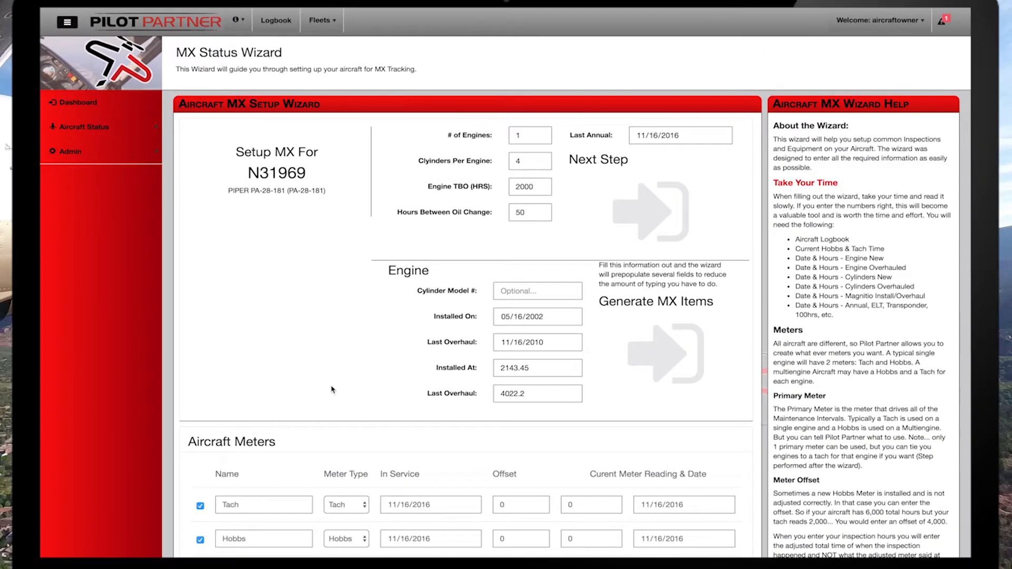
Choose Tach as the primary meter that drives the maintenance calculations.
scroll(331, 389, down, 3)
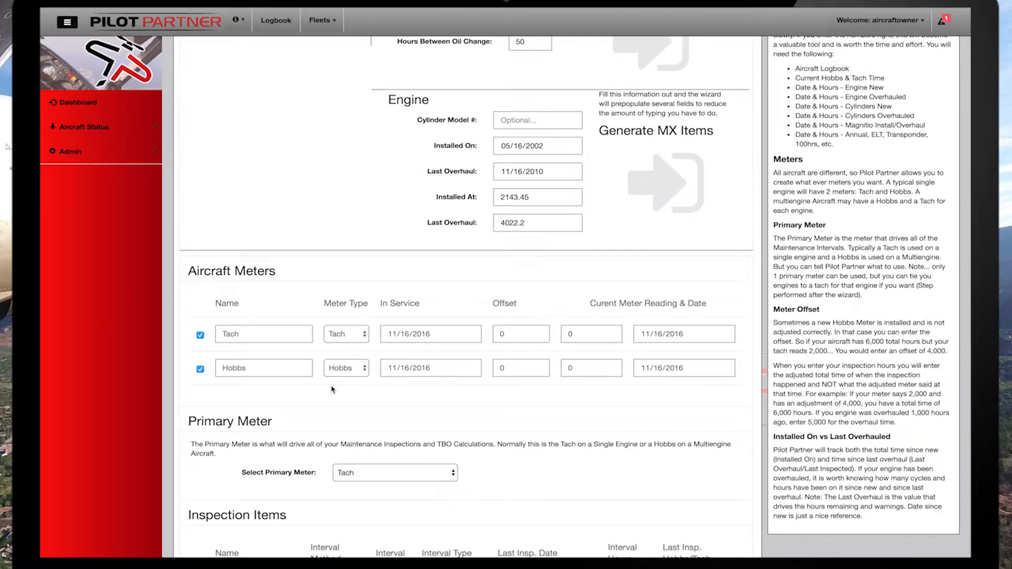
scroll(331, 389, down, 2)
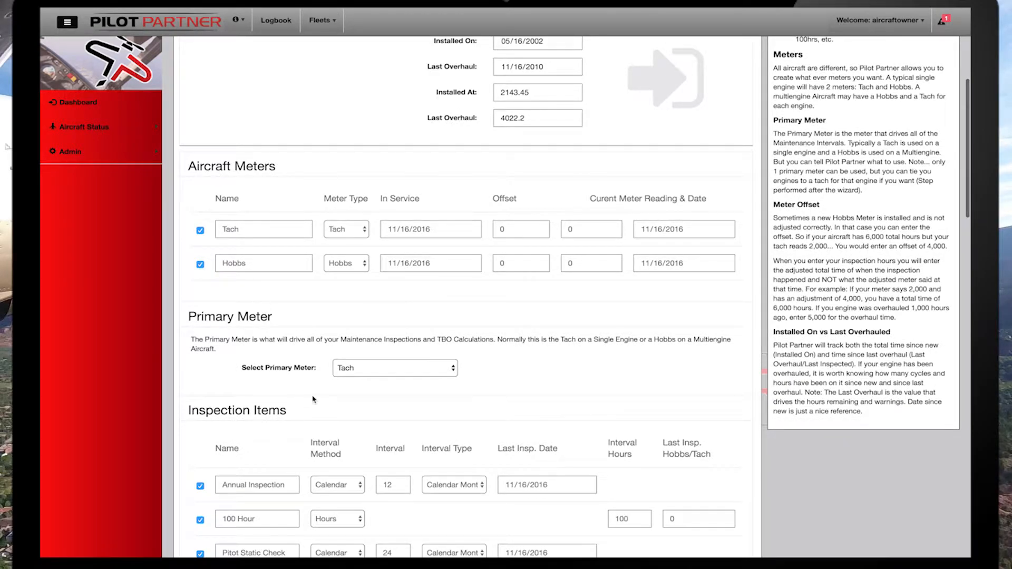
click(363, 370)
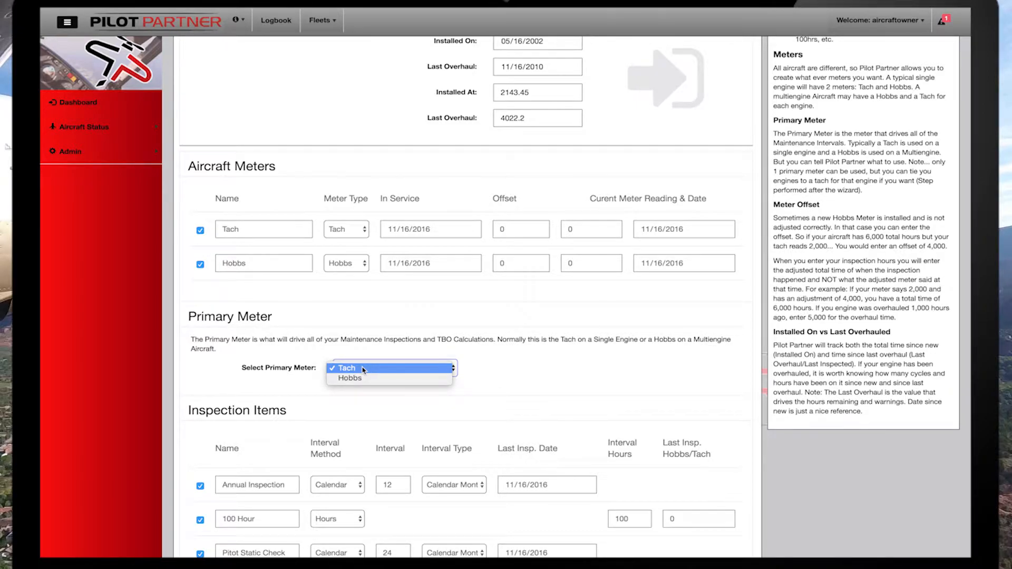
click(362, 369)
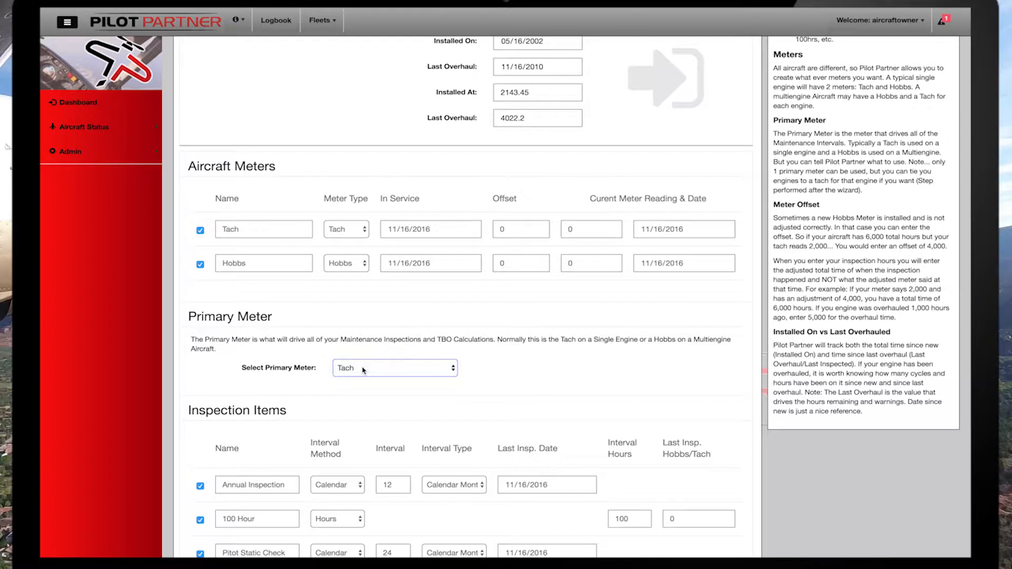
Review the generated inspection items and the equipment items from the engine down to the propeller.
scroll(238, 385, down, 5)
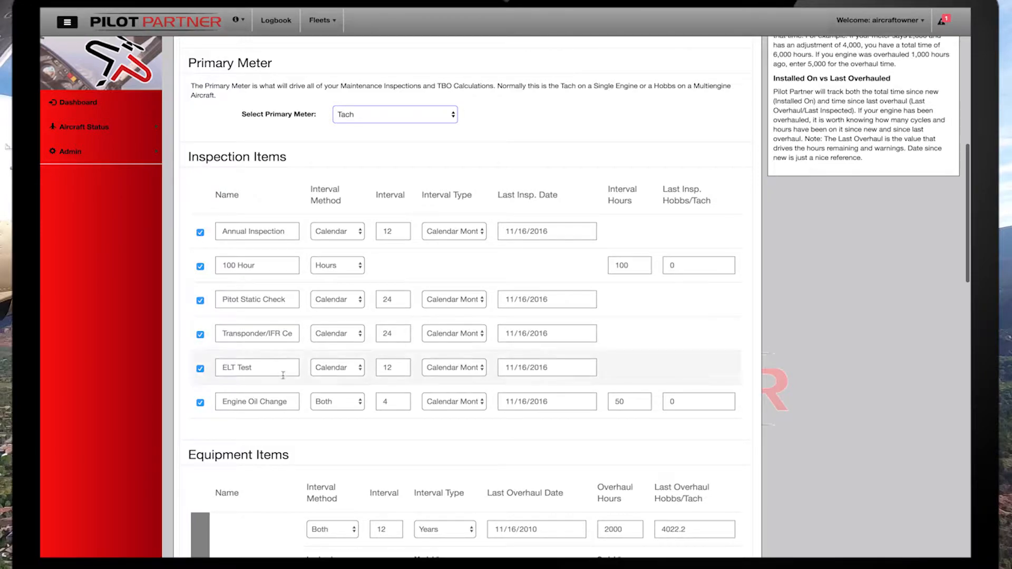
scroll(295, 447, down, 2)
scroll(294, 447, down, 10)
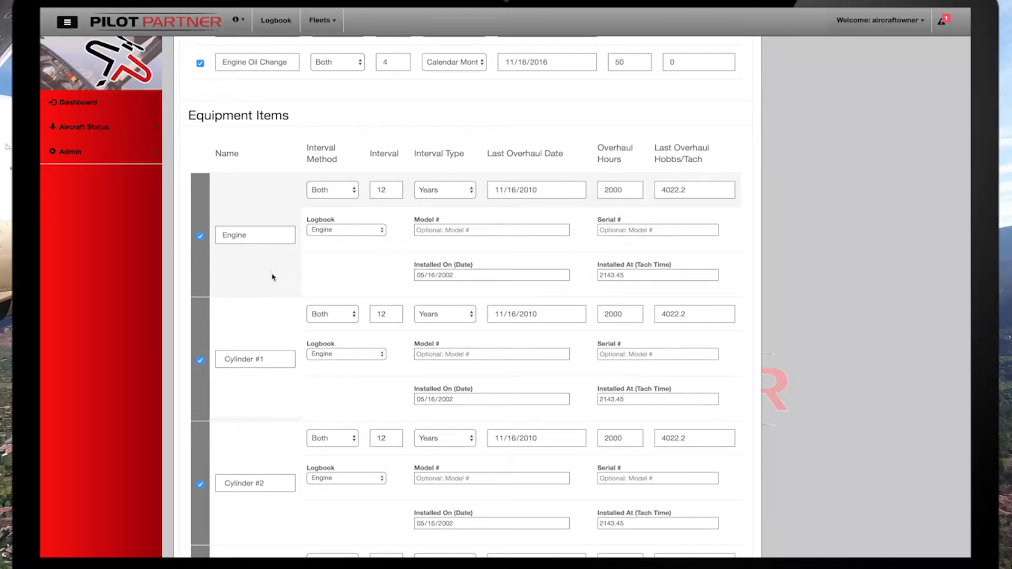
scroll(278, 306, down, 15)
scroll(278, 304, down, 8)
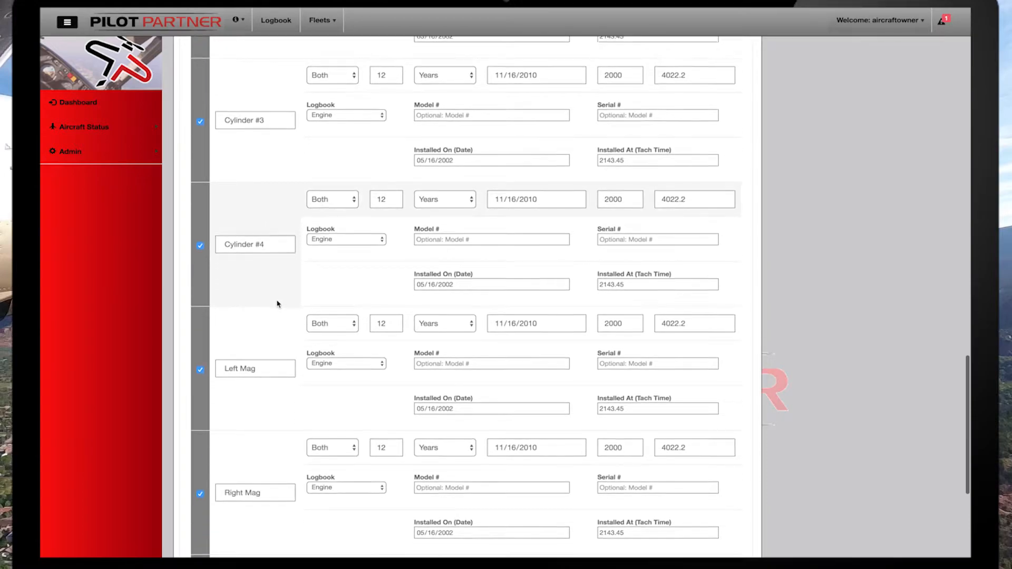
scroll(278, 304, down, 1)
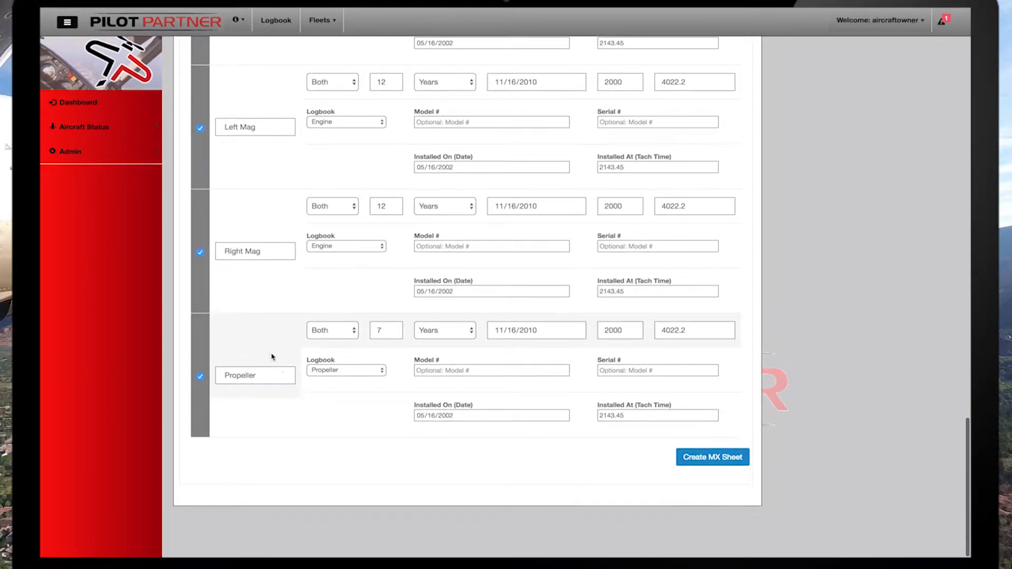
Set the Tach meter's In Service date to 05/16/2002 in the Aircraft Meters section.
scroll(269, 330, up, 20)
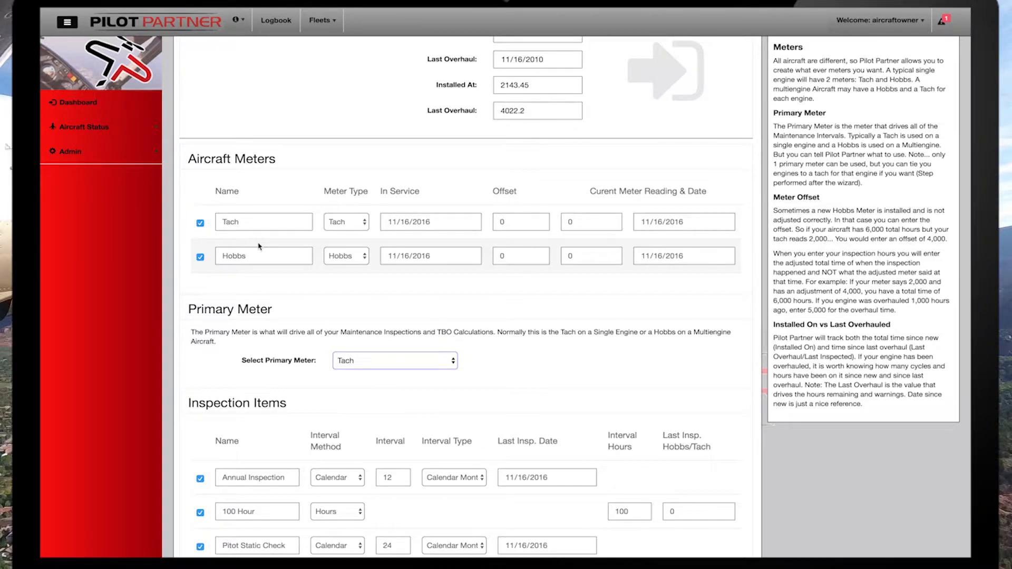
click(432, 218)
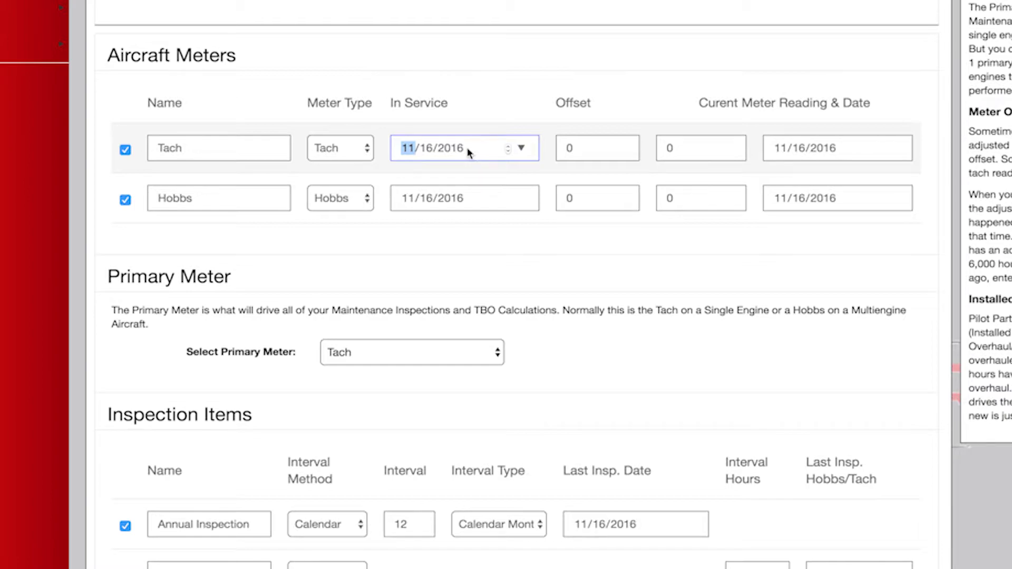
click(457, 147)
text(2002)
scroll(485, 131, up, 3)
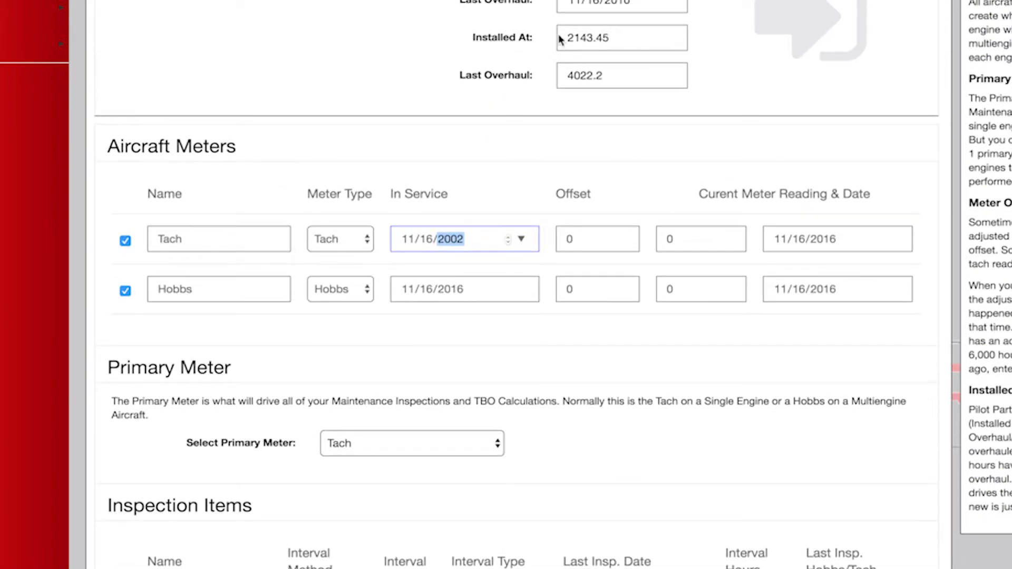
click(408, 239)
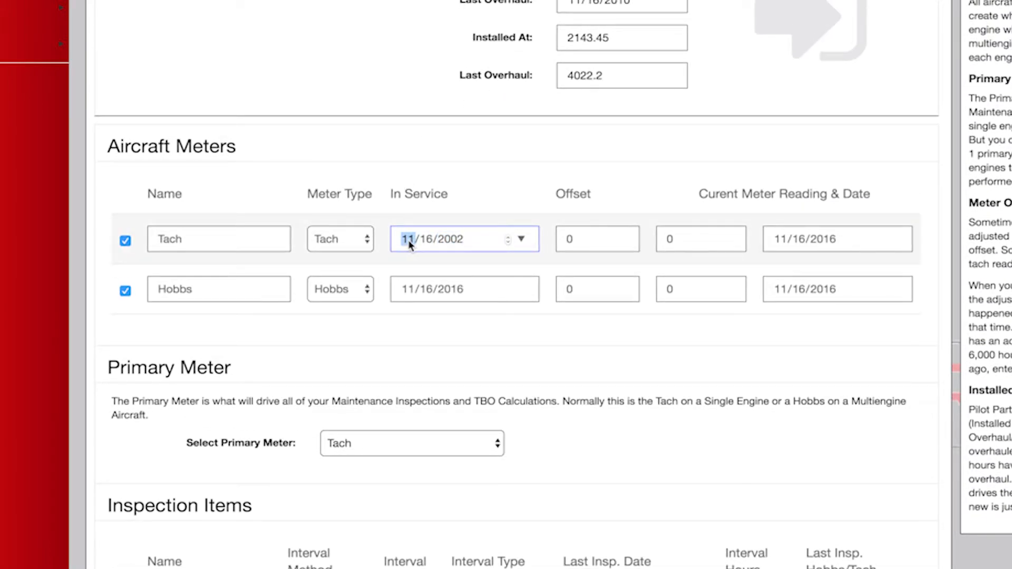
text(06)
Set the Hobbs meter's In Service date to 05/16/2002.
click(414, 295)
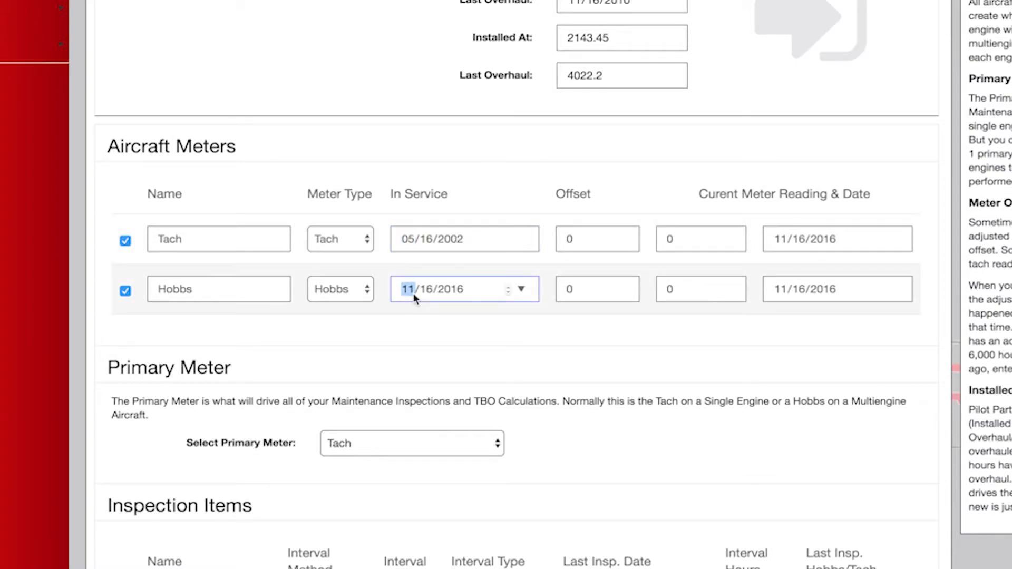
text(05)
key(Tab)
key(Down)
key(Down)
key(Down)
key(Down)
key(Down)
key(Down)
key(Down)
key(Down)
key(Down)
key(Down)
key(Down)
key(Down)
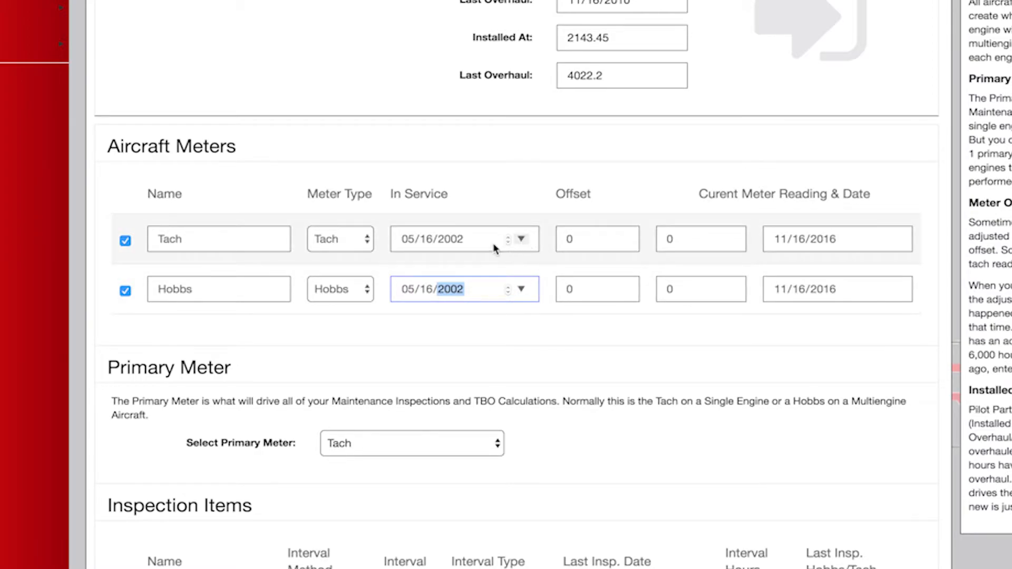
View the calendar picker for the Tach meter's In Service date and dismiss it without picking a day.
click(469, 246)
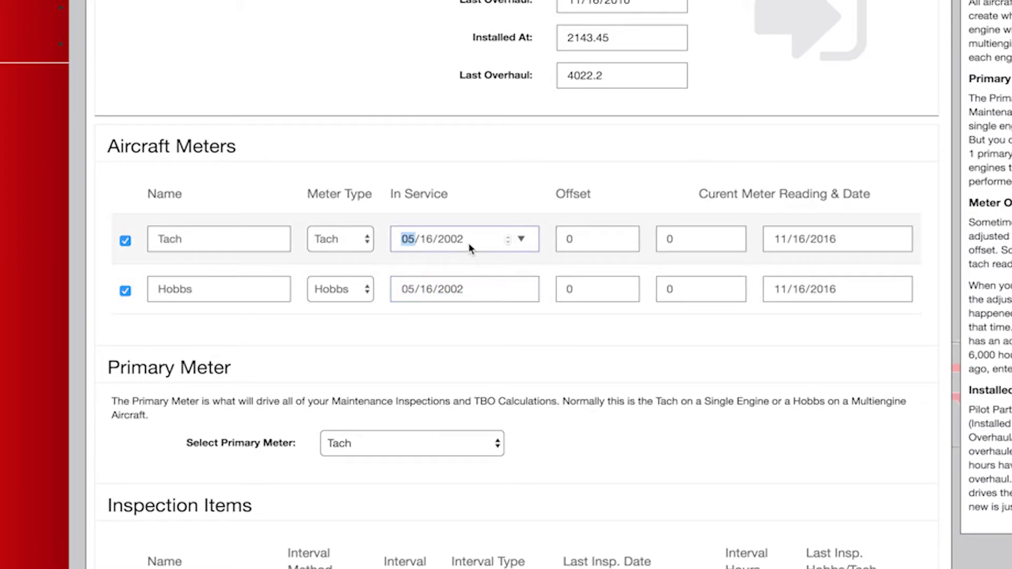
click(522, 239)
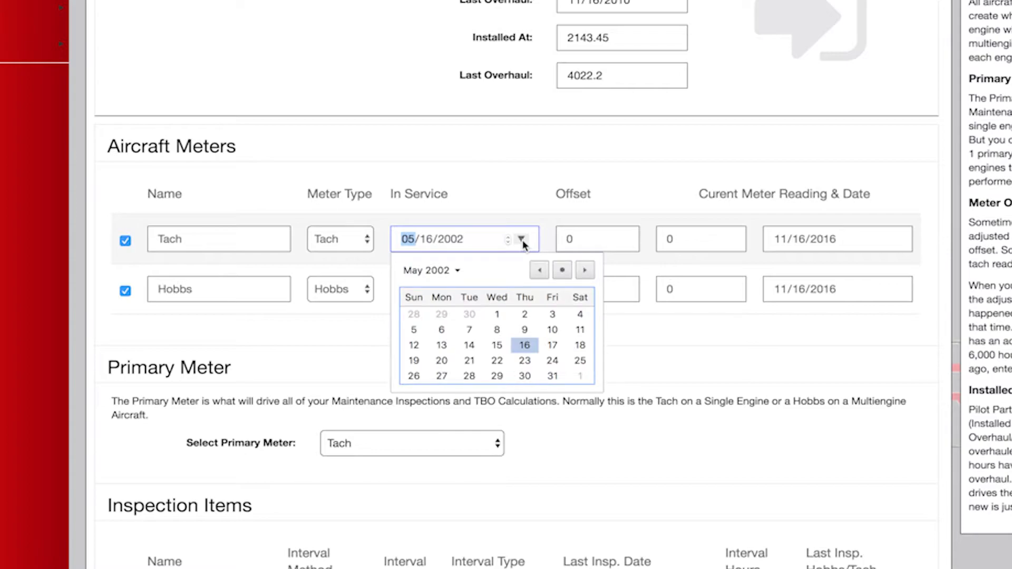
click(489, 200)
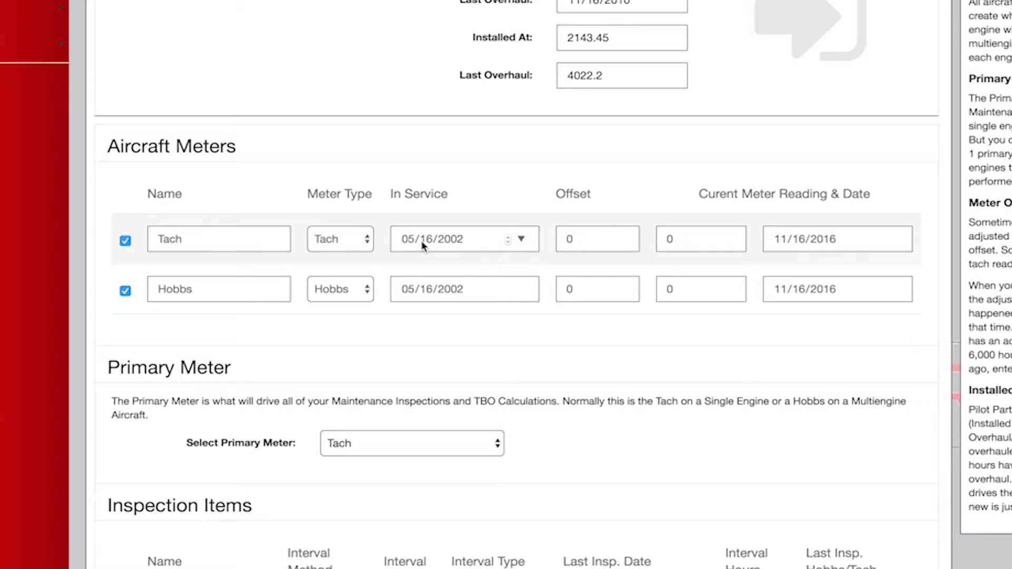
Enter the current meter readings: 4987.63 for the Tach and 5056.2 for the Hobbs.
double_click(564, 240)
click(680, 237)
text(4987.63)
click(684, 295)
drag(661, 292, 647, 288)
text(5056)
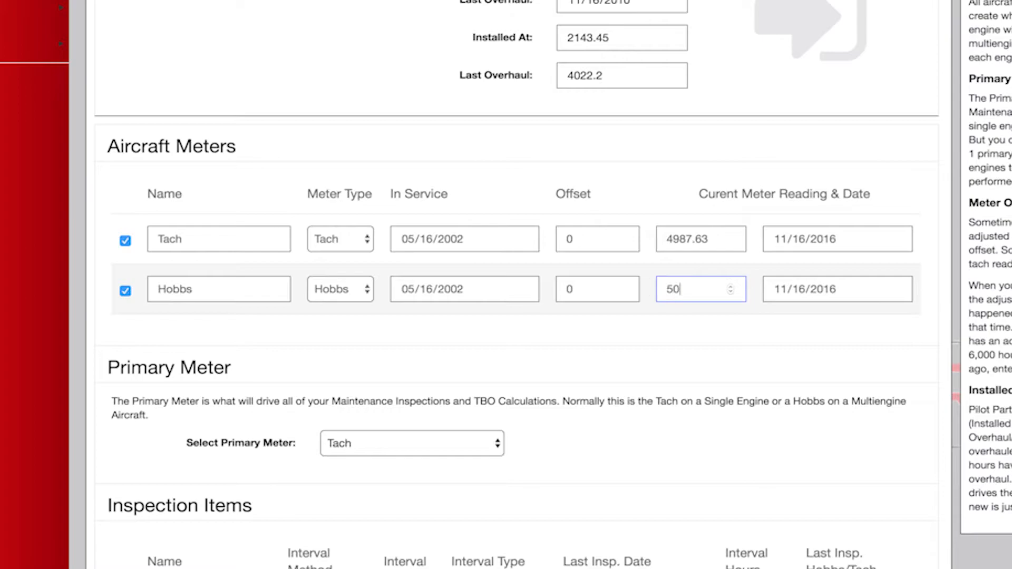
text(.2)
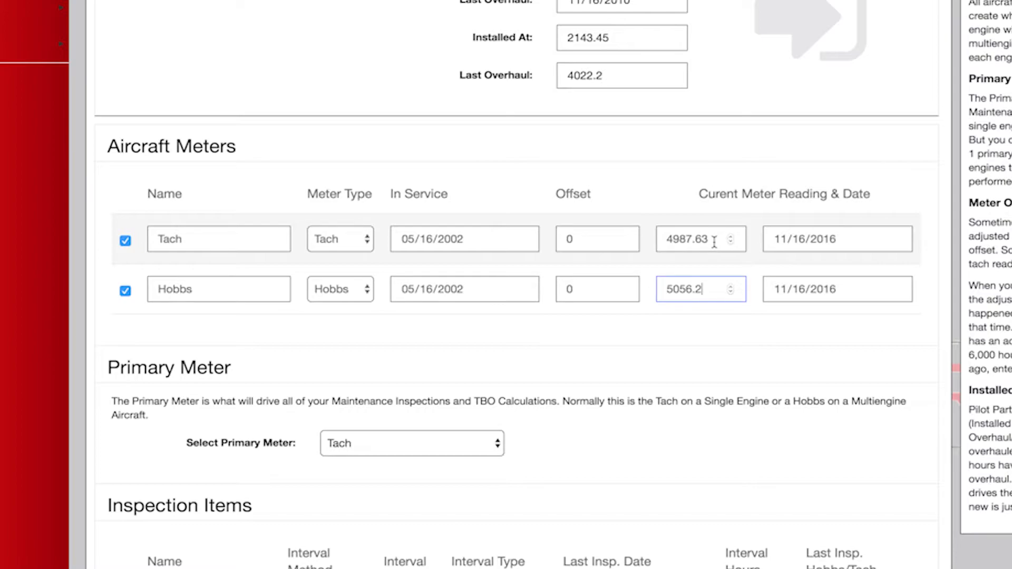
Set the current reading dates of both the Tach and Hobbs meters to today's date, 04/14/2017.
drag(714, 241, 654, 241)
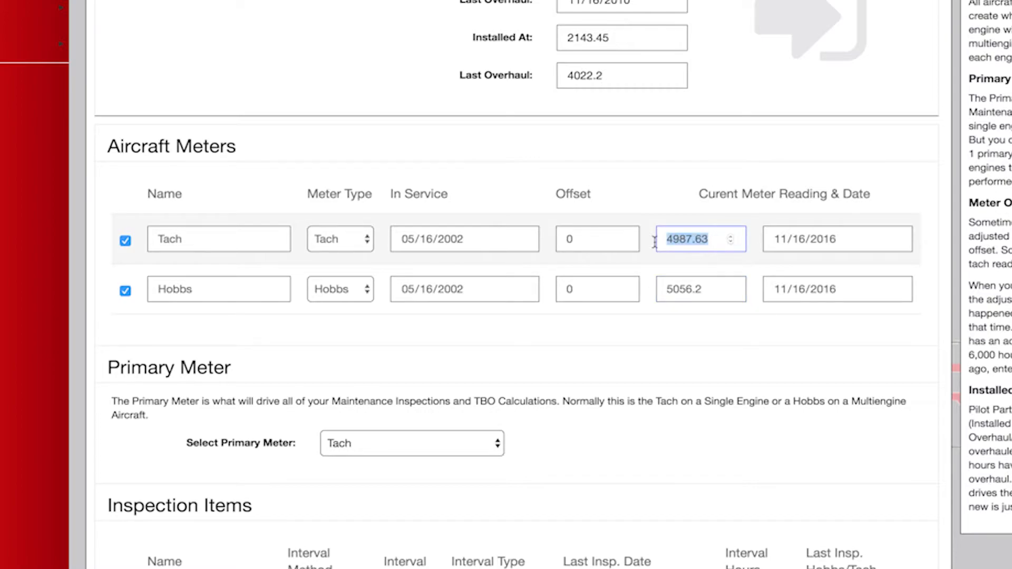
click(846, 244)
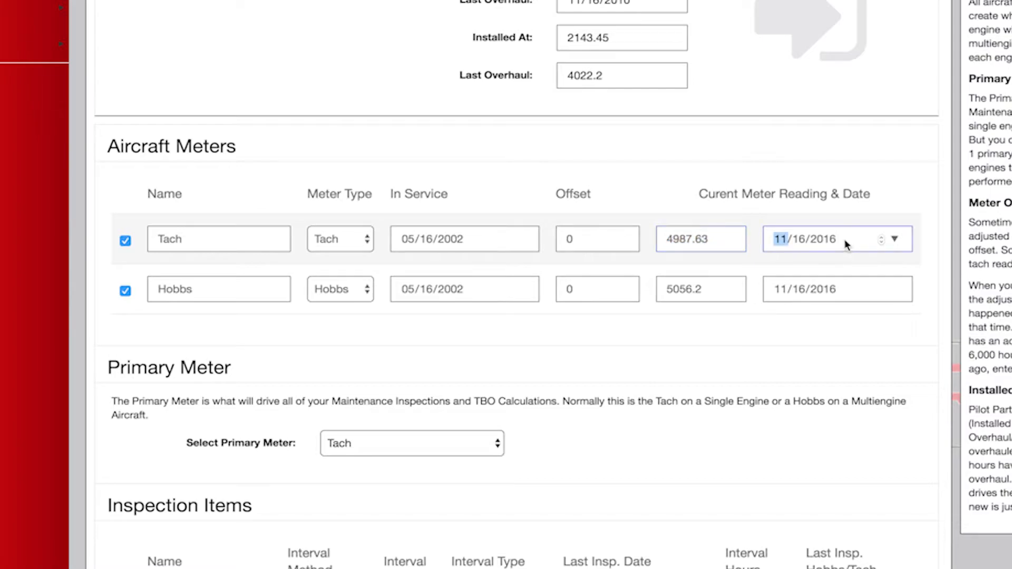
click(830, 245)
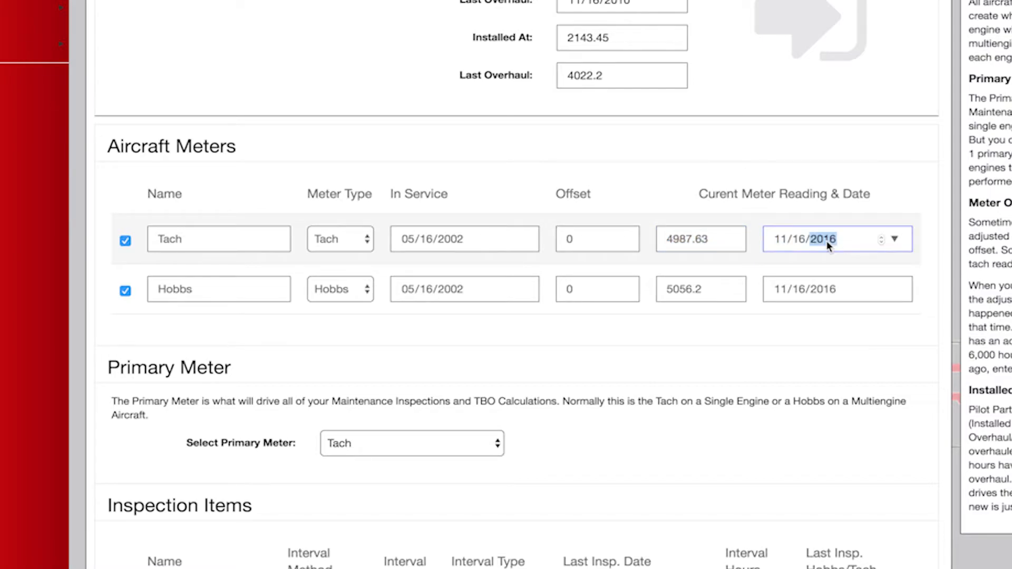
click(895, 240)
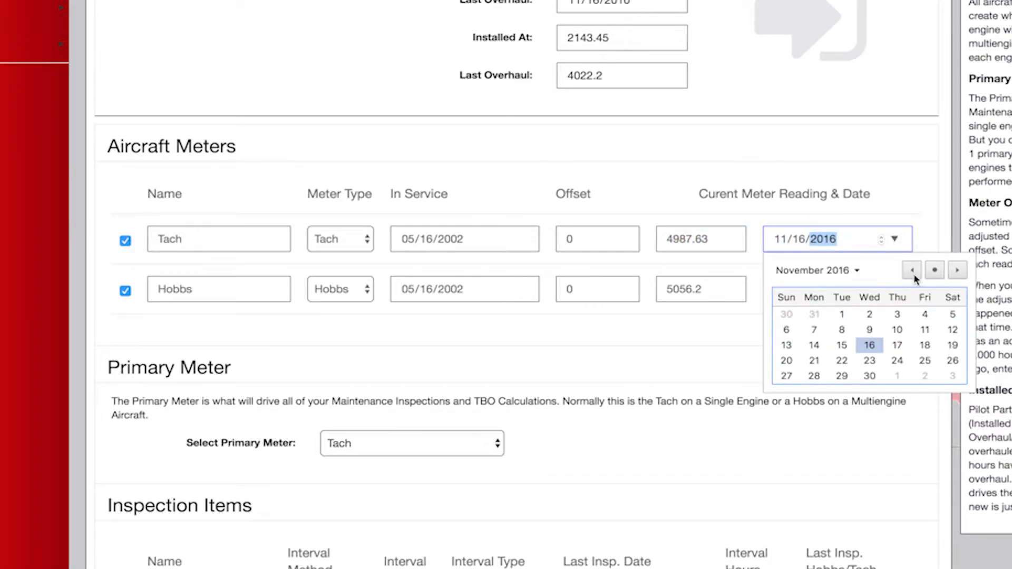
click(934, 269)
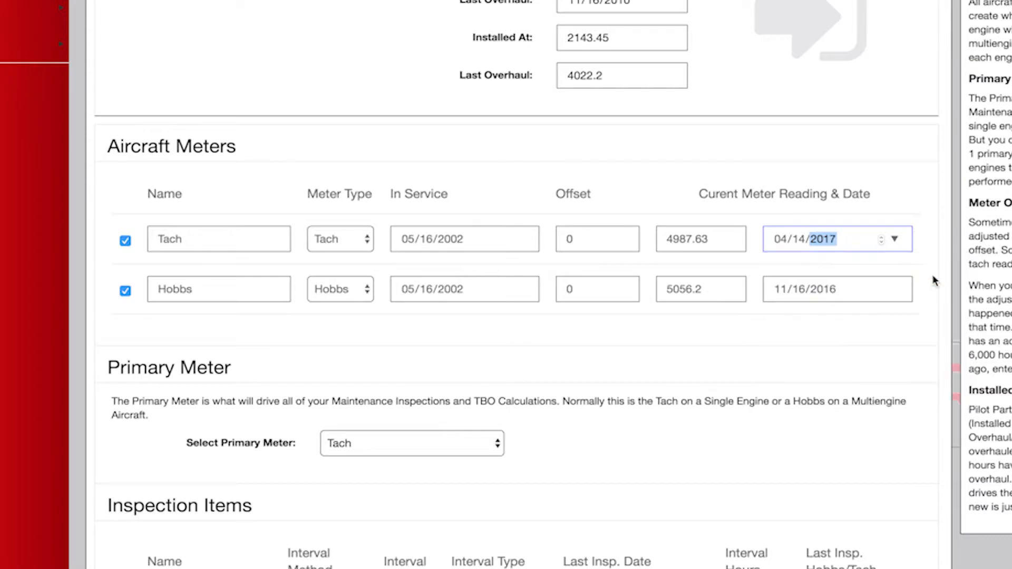
click(895, 289)
click(934, 321)
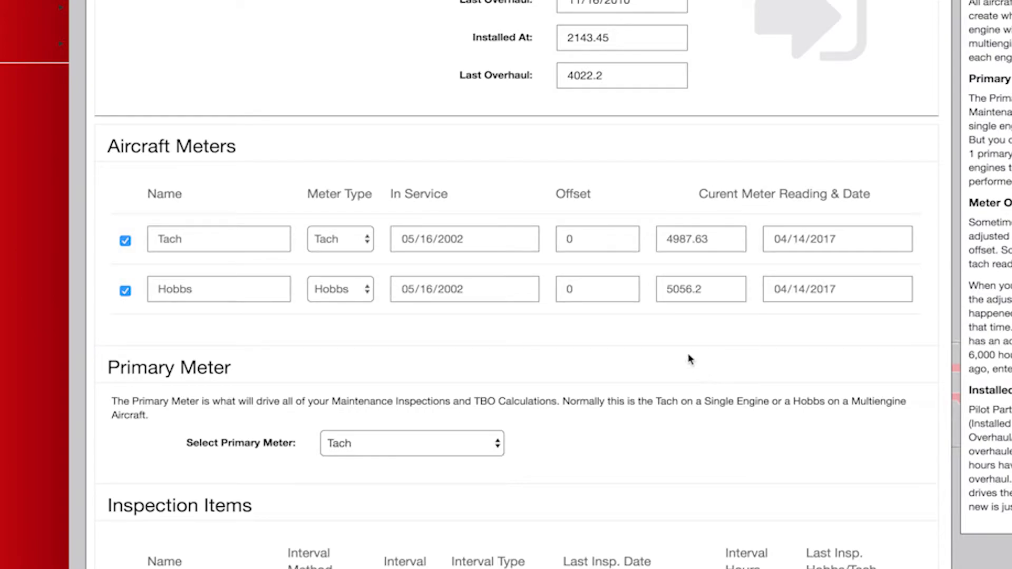
Try the Both interval method on the Annual Inspection item and check its interval types, keeping Calendar Months.
scroll(519, 458, down, 4)
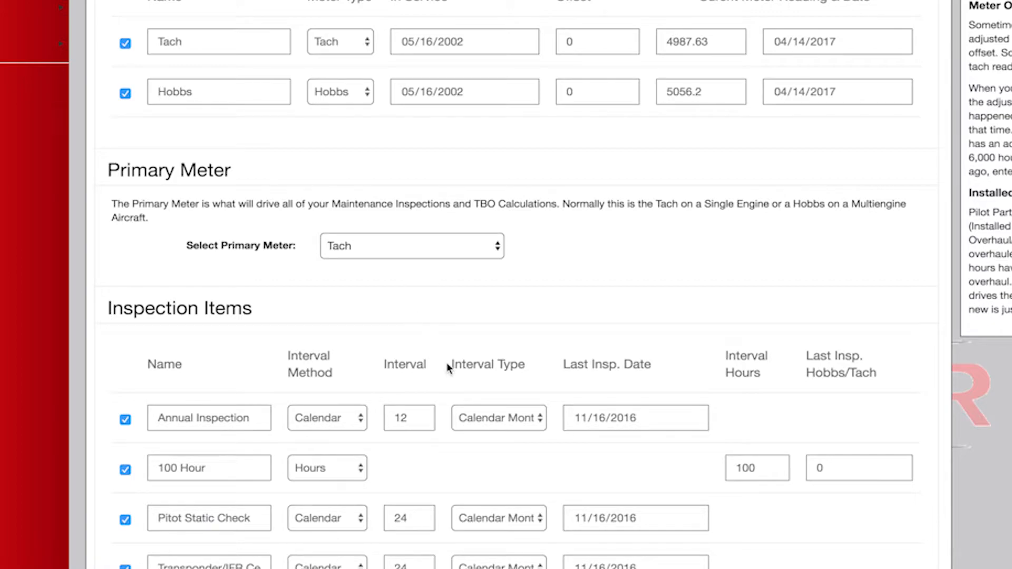
scroll(504, 382, down, 5)
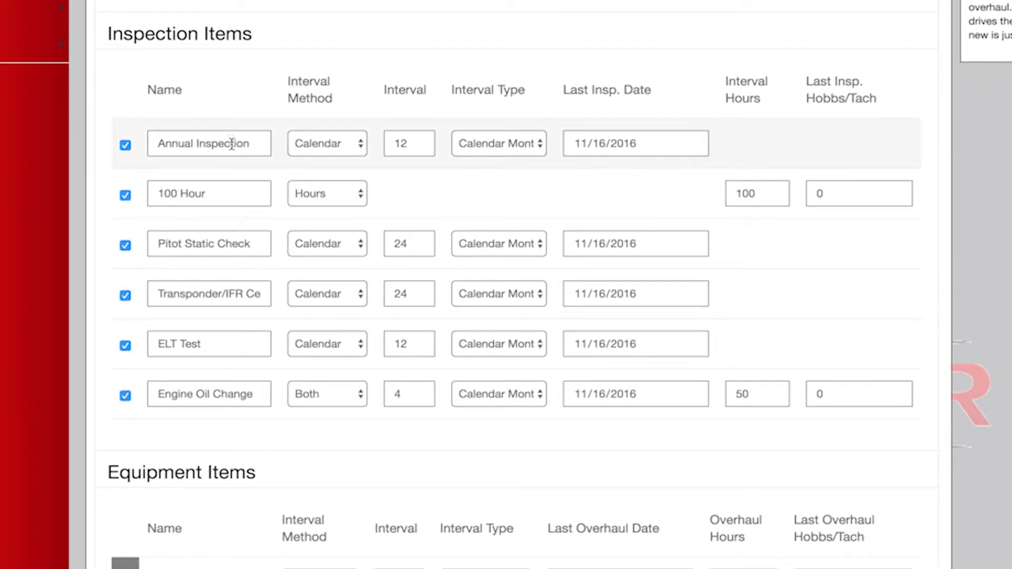
click(358, 145)
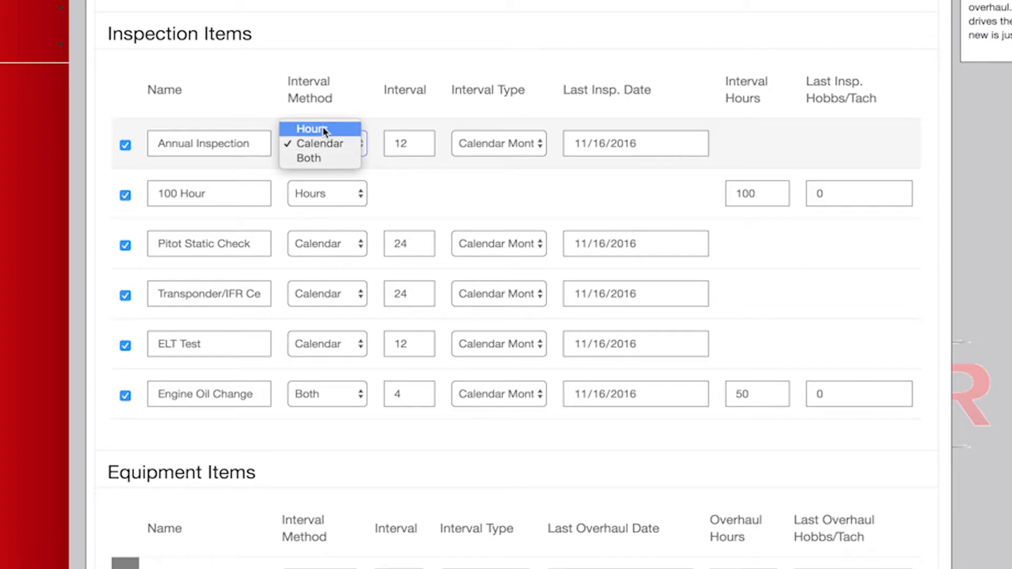
click(327, 161)
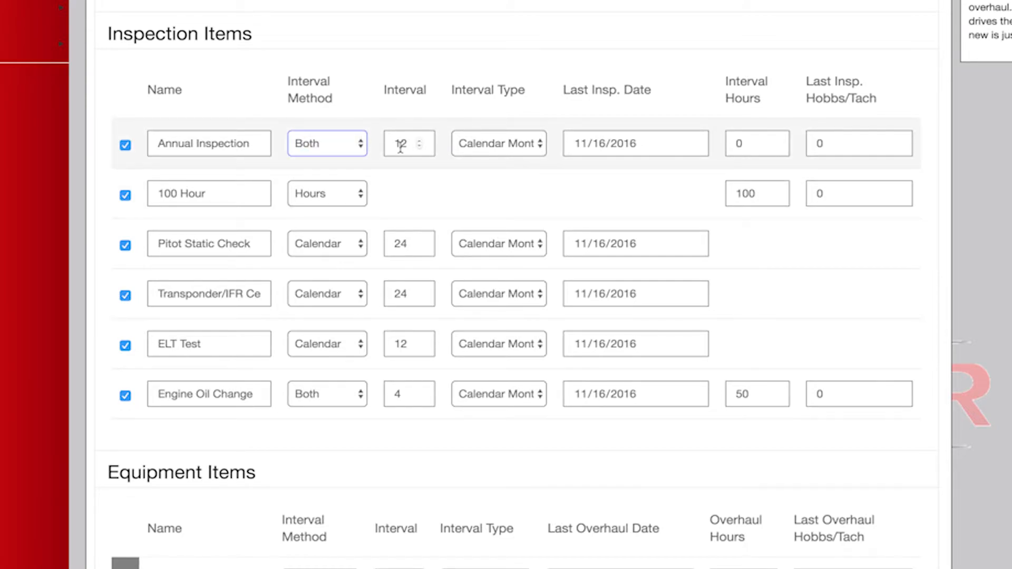
click(516, 141)
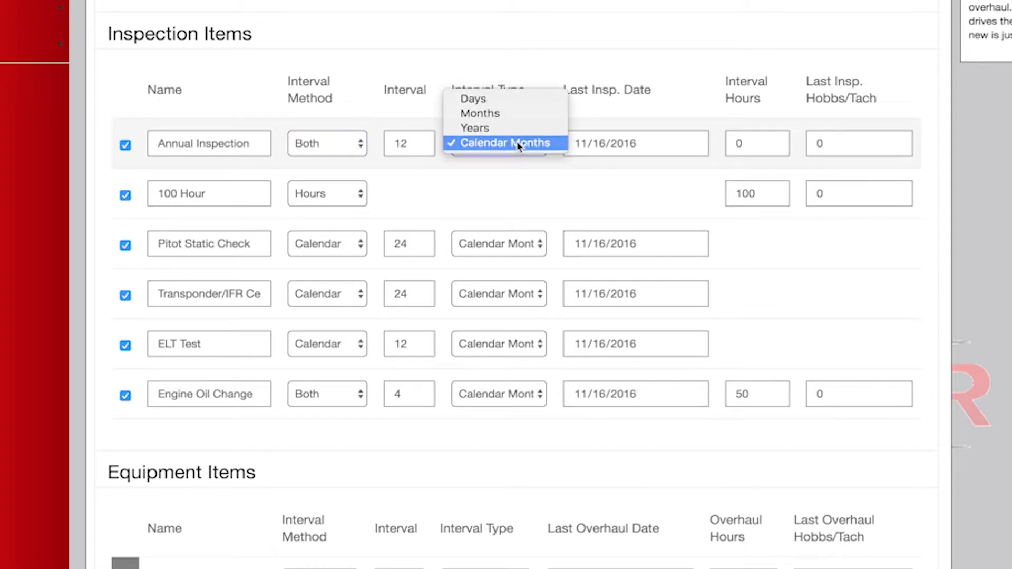
click(516, 141)
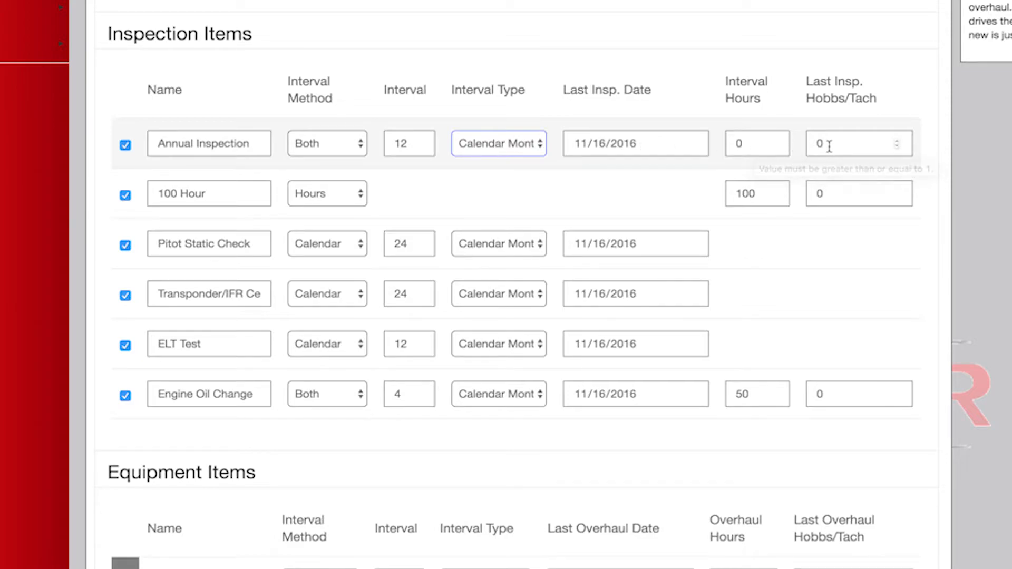
Return the Annual Inspection's interval method to Calendar.
click(361, 151)
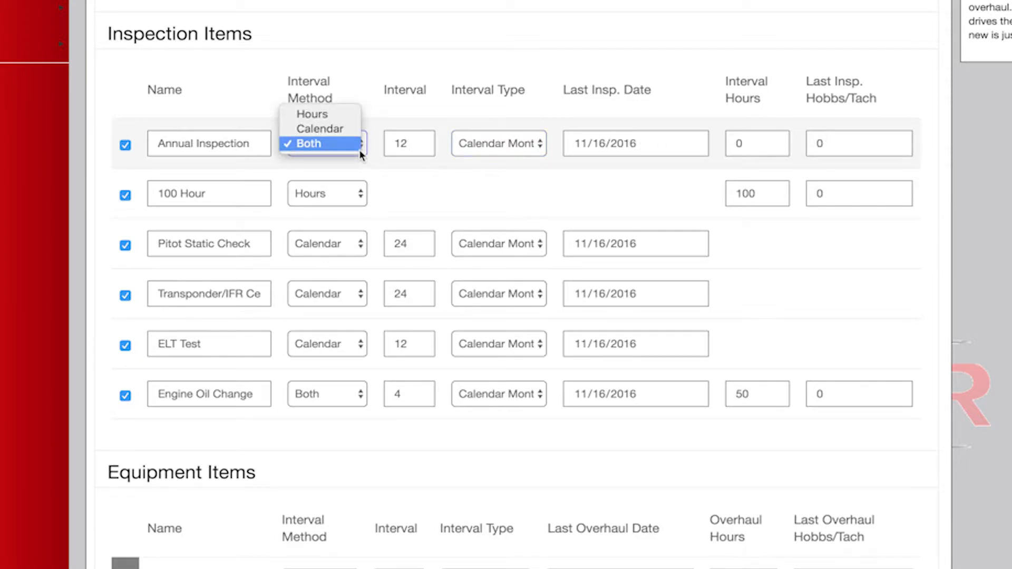
click(349, 131)
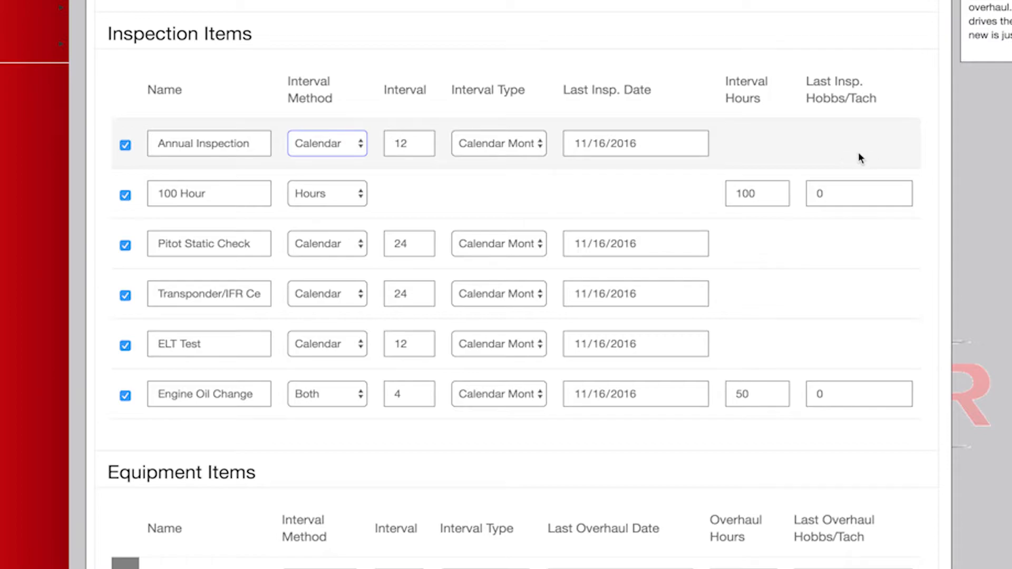
drag(768, 153, 526, 153)
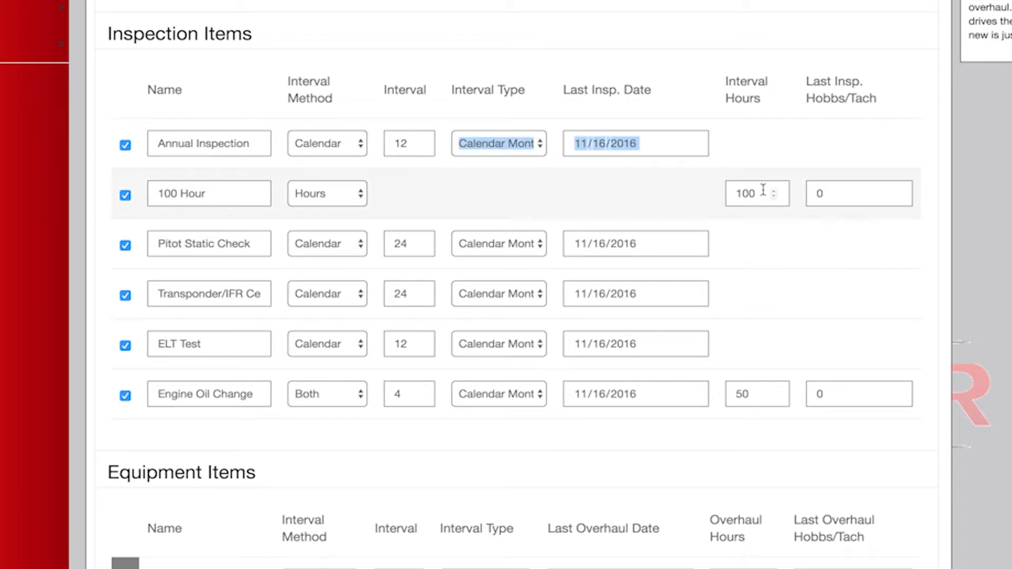
Enter 4891.2 as the 100 Hour inspection's last Hobbs/Tach value, and exclude the 100 Hour item from the inspection items.
click(840, 196)
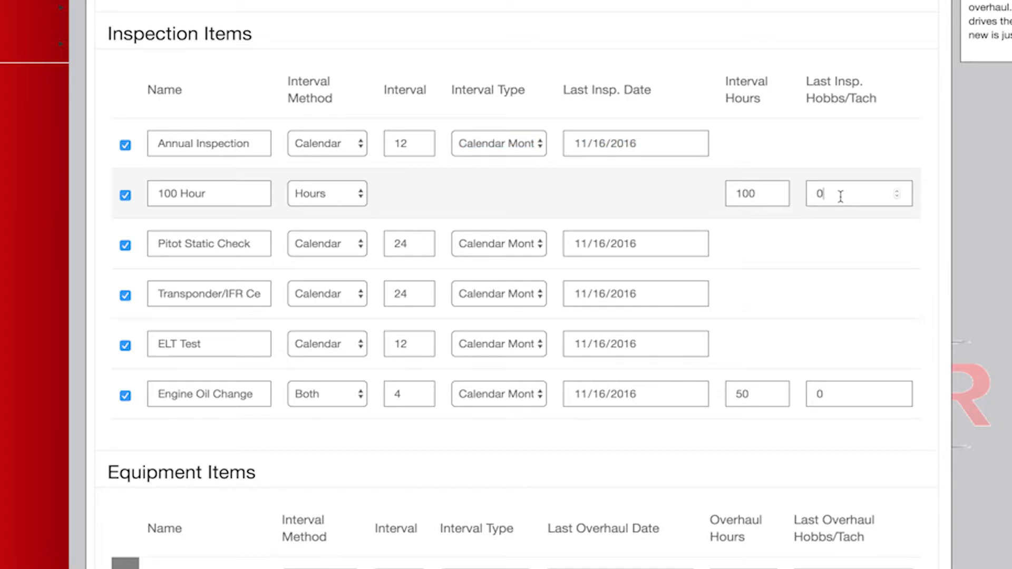
double_click(812, 194)
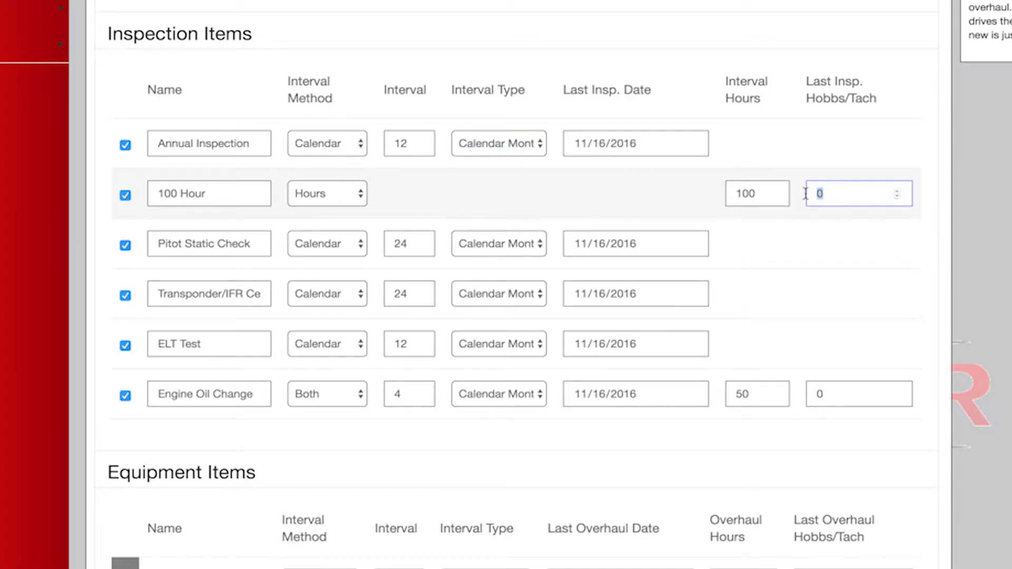
scroll(805, 193, up, 3)
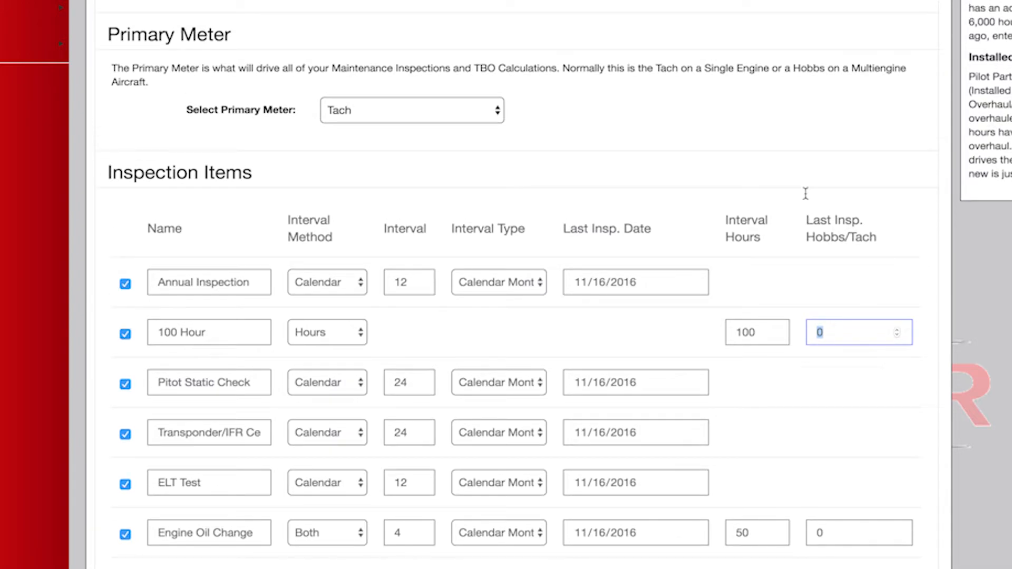
text(4891.2)
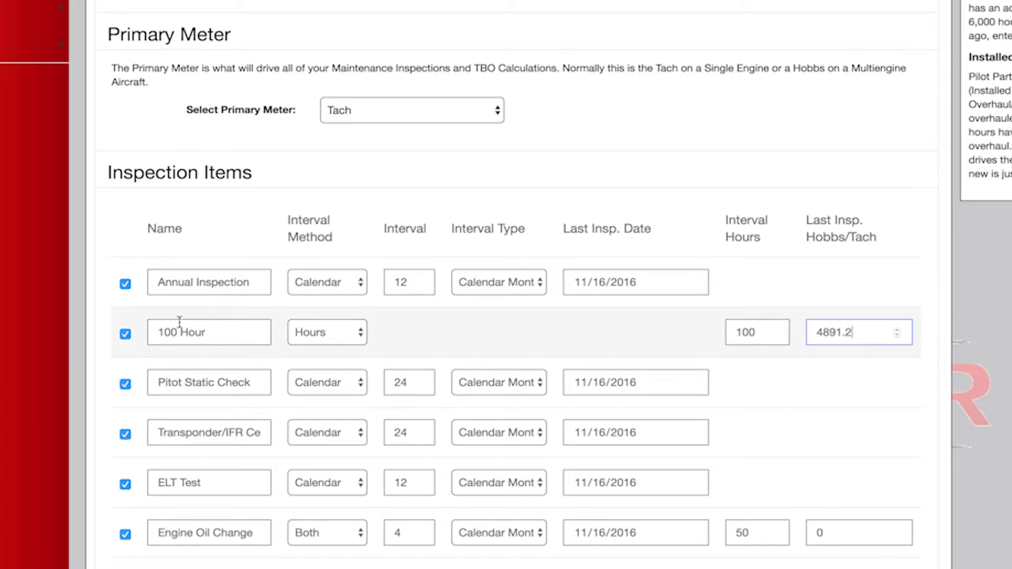
click(126, 334)
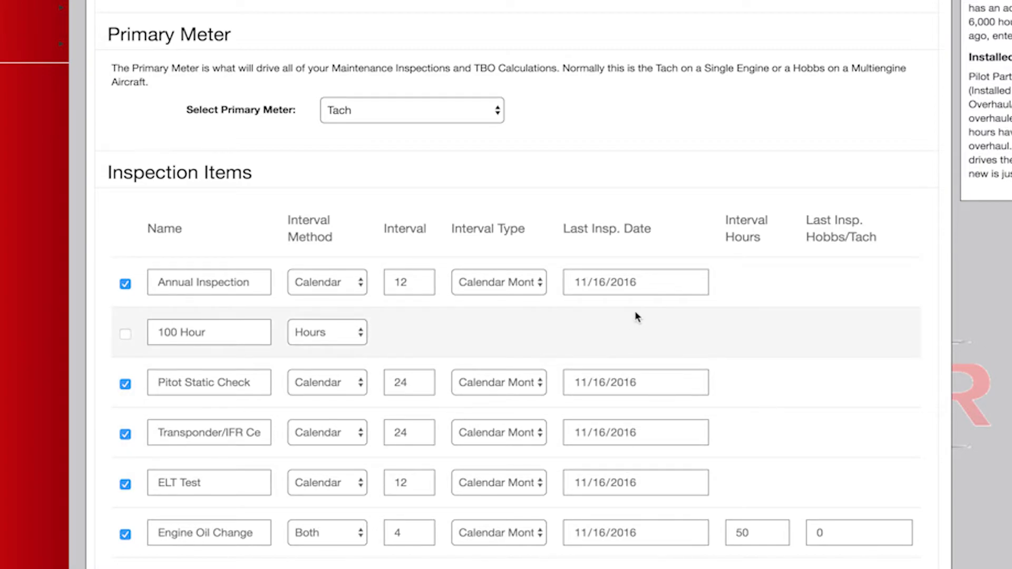
Set the Pitot Static Check's last inspection date to 12/20/2016.
click(586, 382)
key(Up)
click(691, 382)
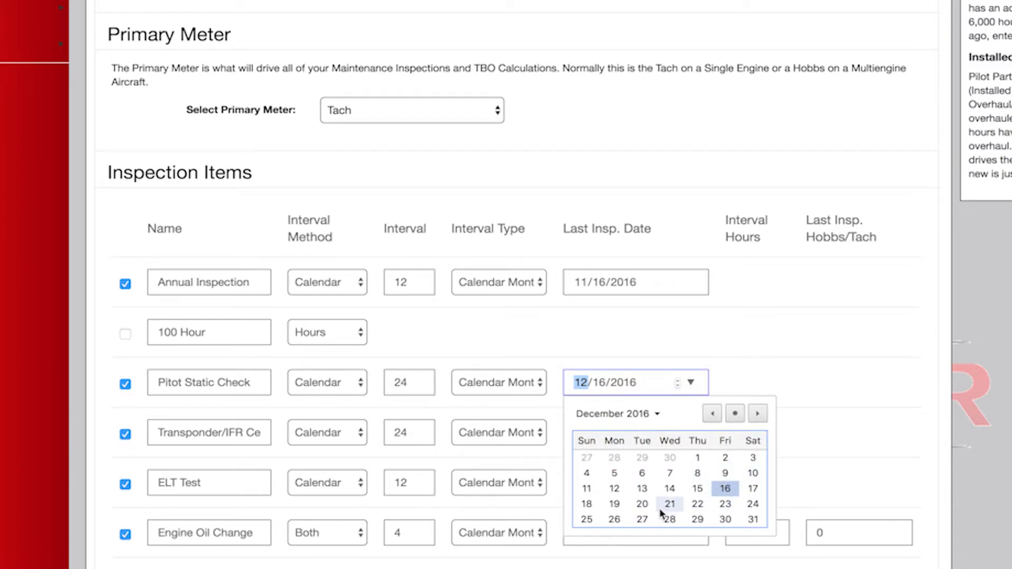
click(641, 505)
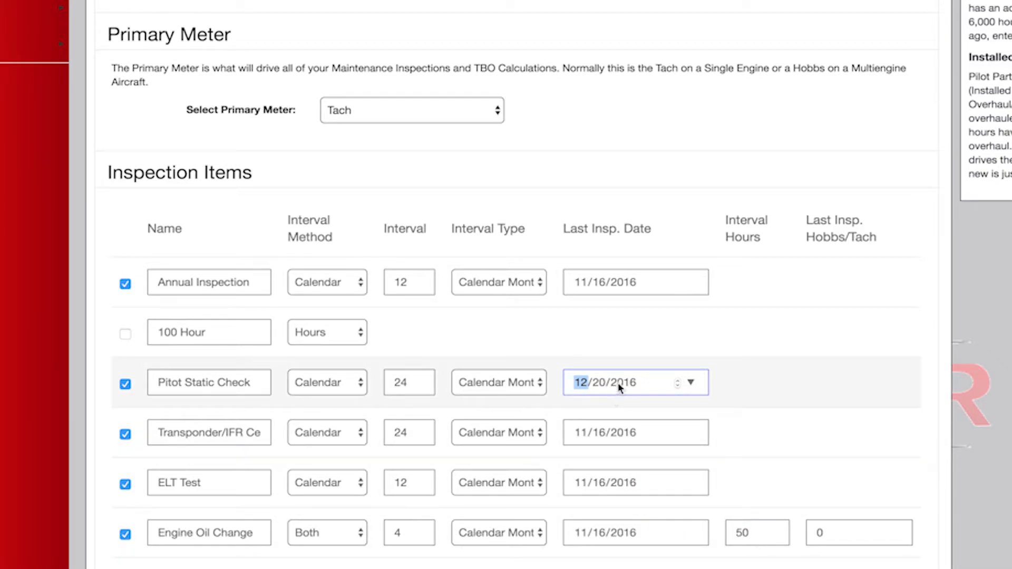
Set the last inspection date of the Transponder/IFR inspection item to 12/20/2016.
click(691, 433)
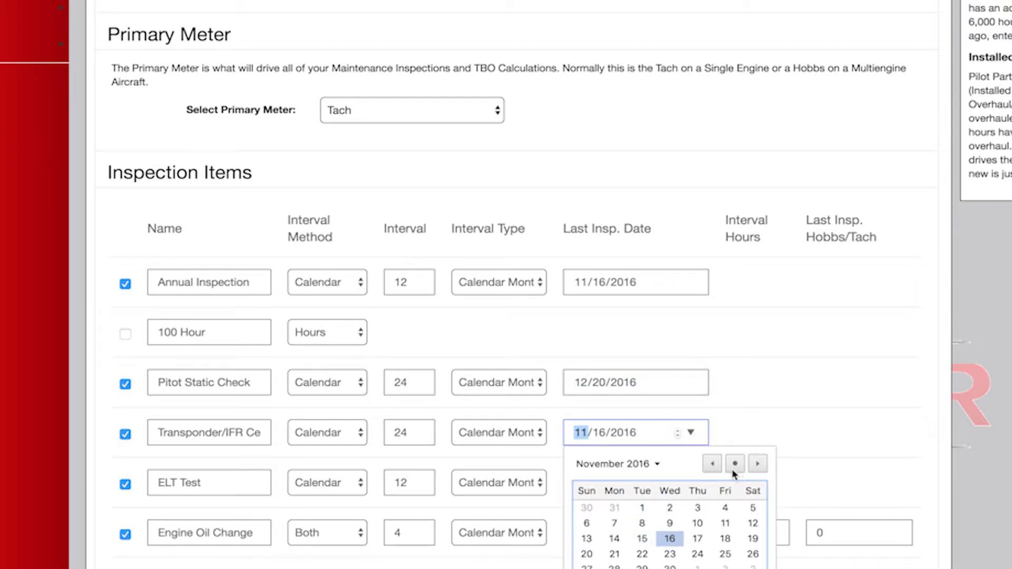
click(752, 464)
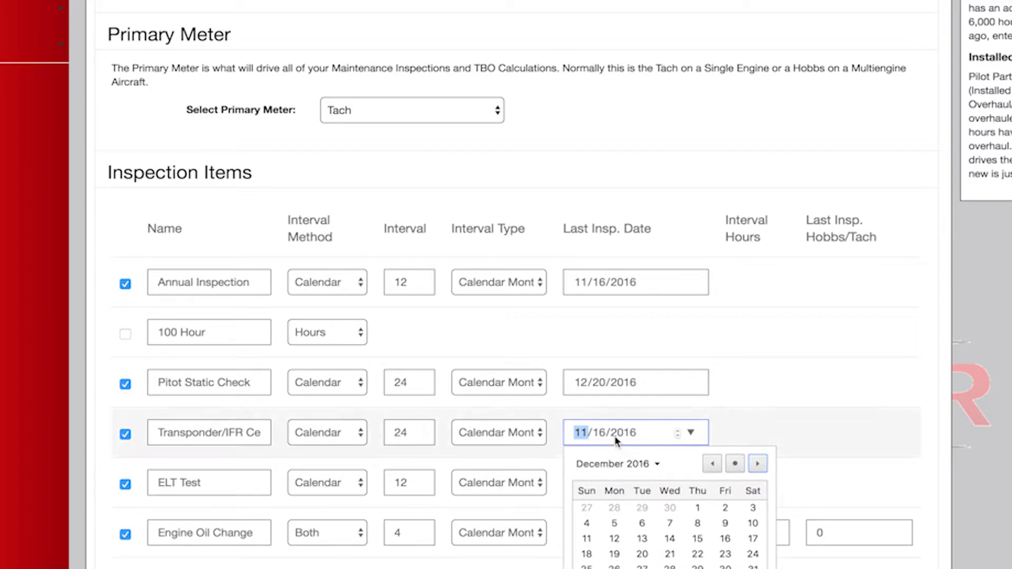
click(632, 437)
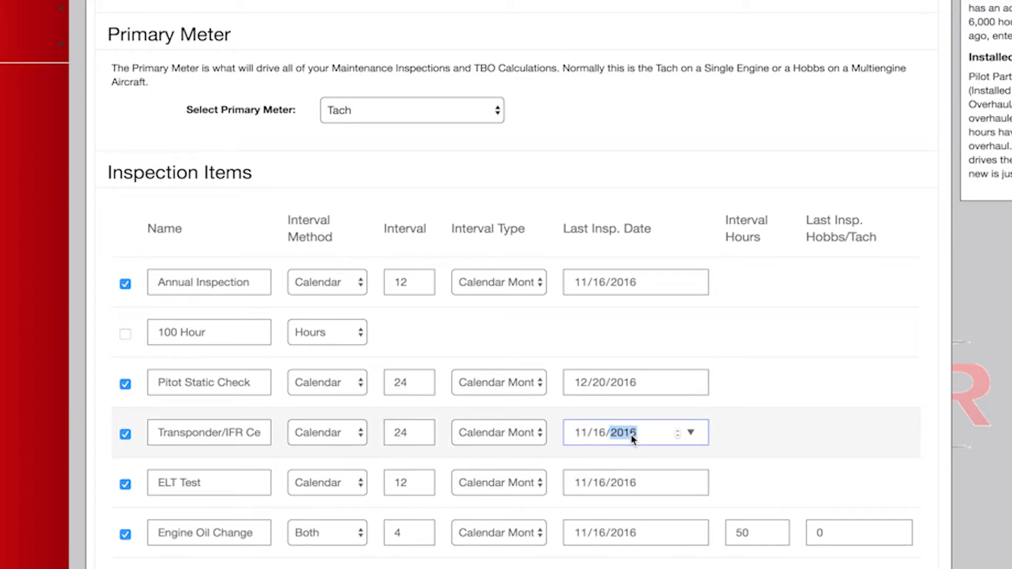
click(580, 437)
text(12/20)
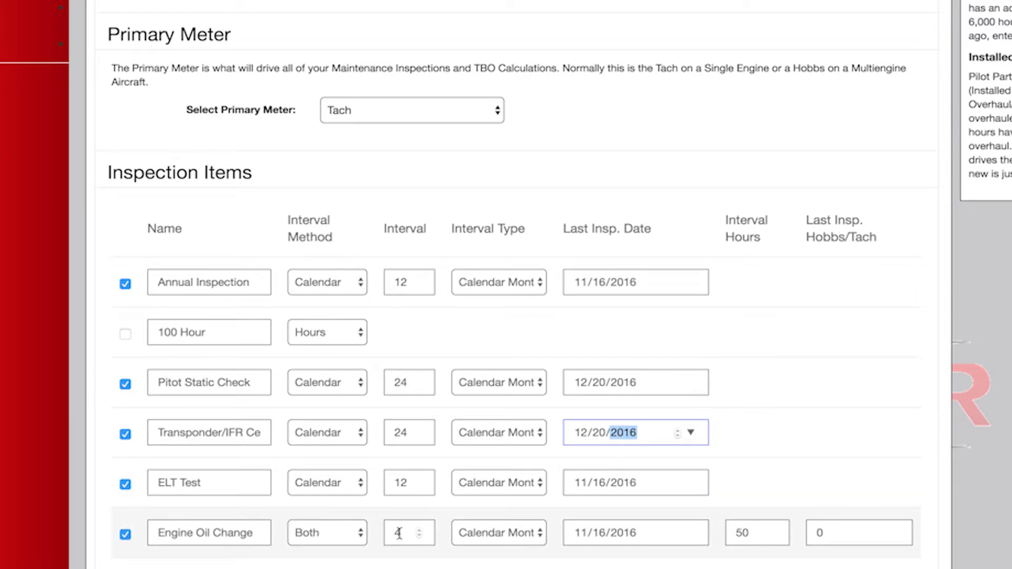
Keep the Engine Oil Change on the Both interval method and set its last inspection date to 02/04/2017.
click(355, 534)
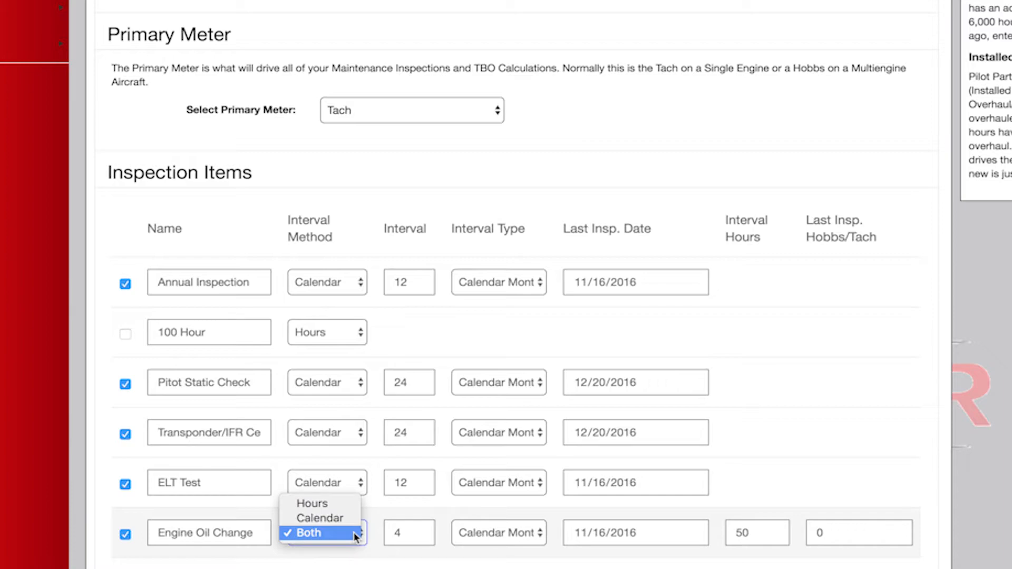
click(353, 532)
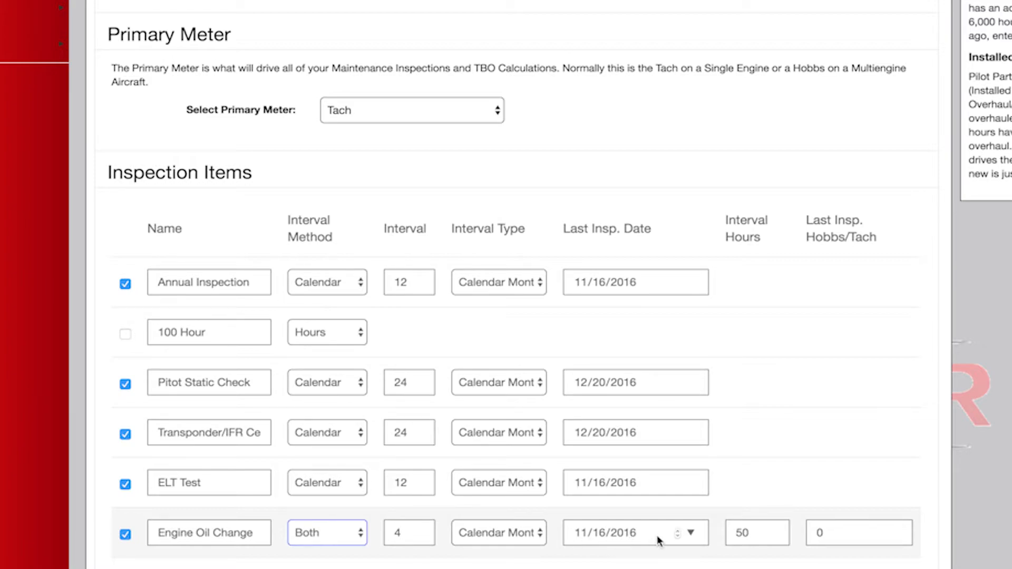
click(691, 534)
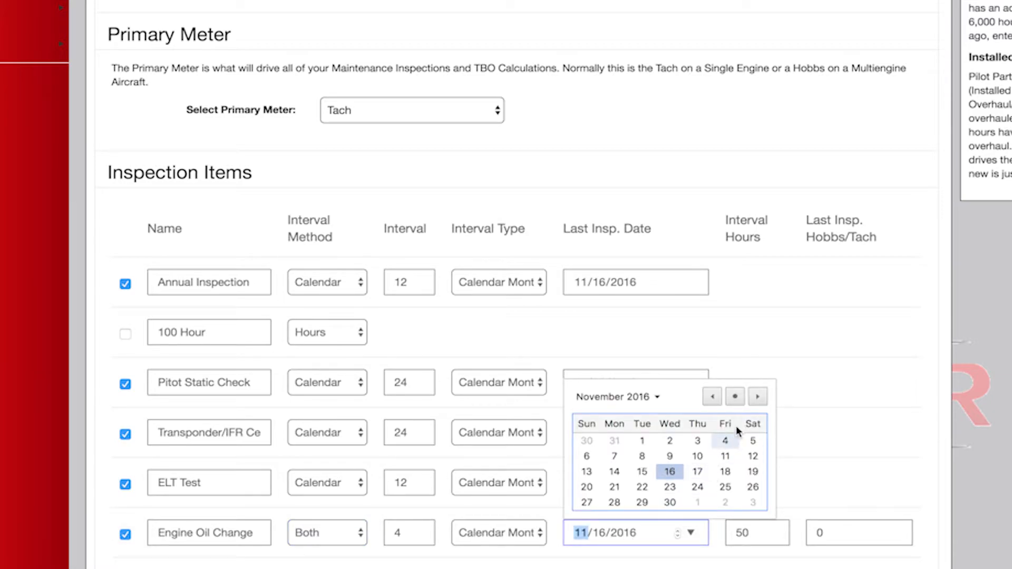
click(758, 398)
click(758, 399)
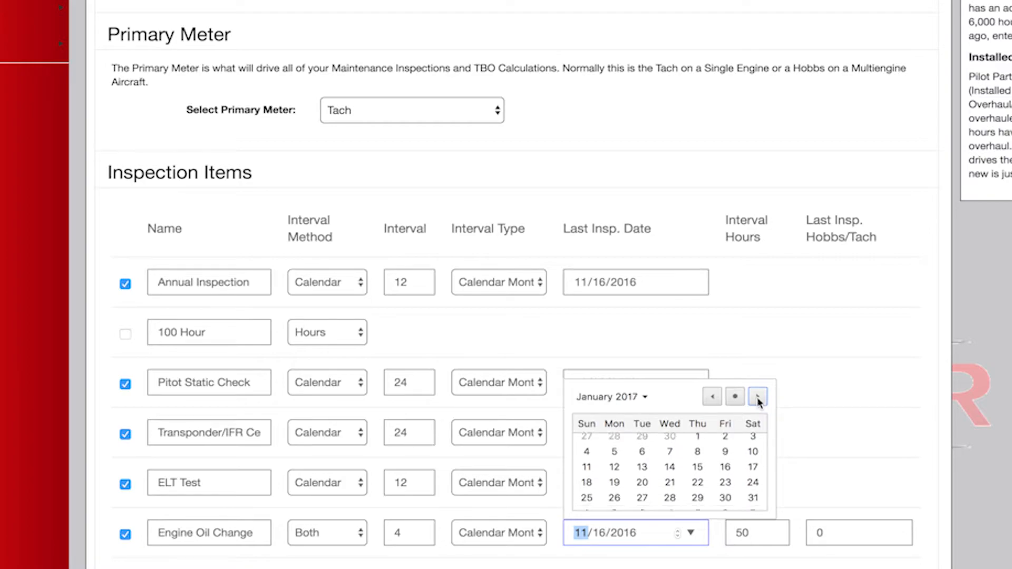
click(758, 399)
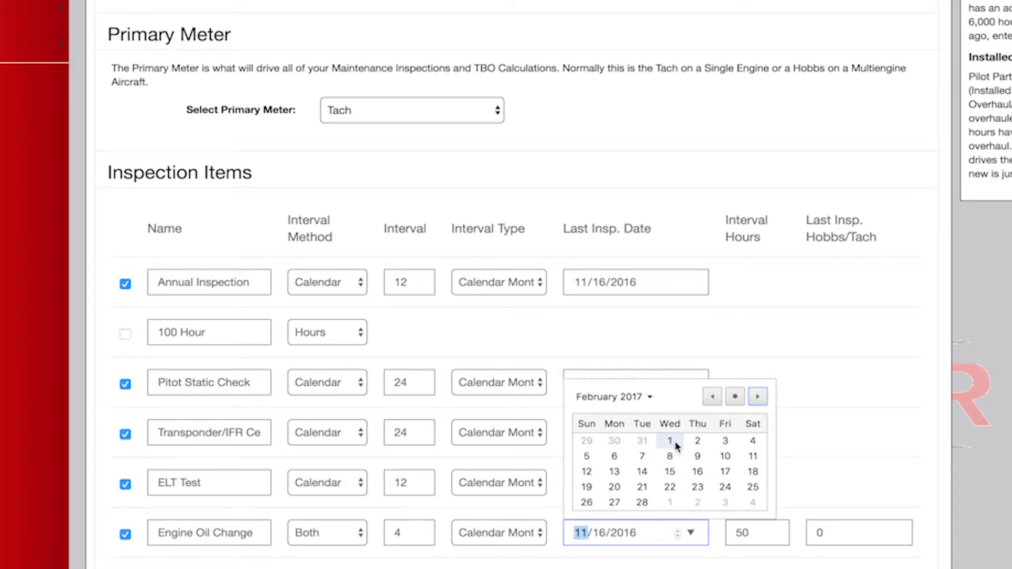
click(757, 444)
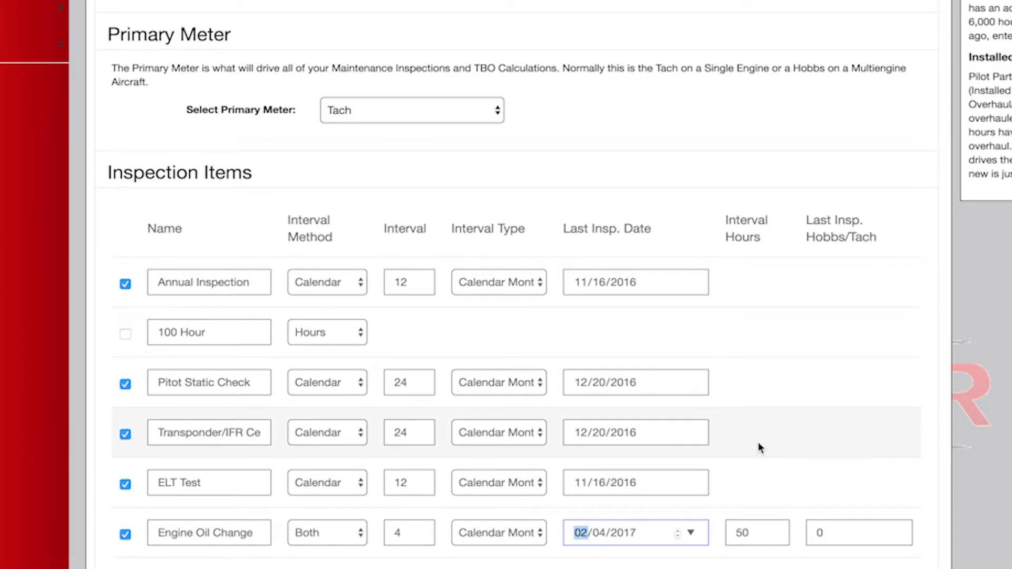
Enter 4964.5 as the Engine Oil Change's last inspection Hobbs/Tach value.
double_click(754, 533)
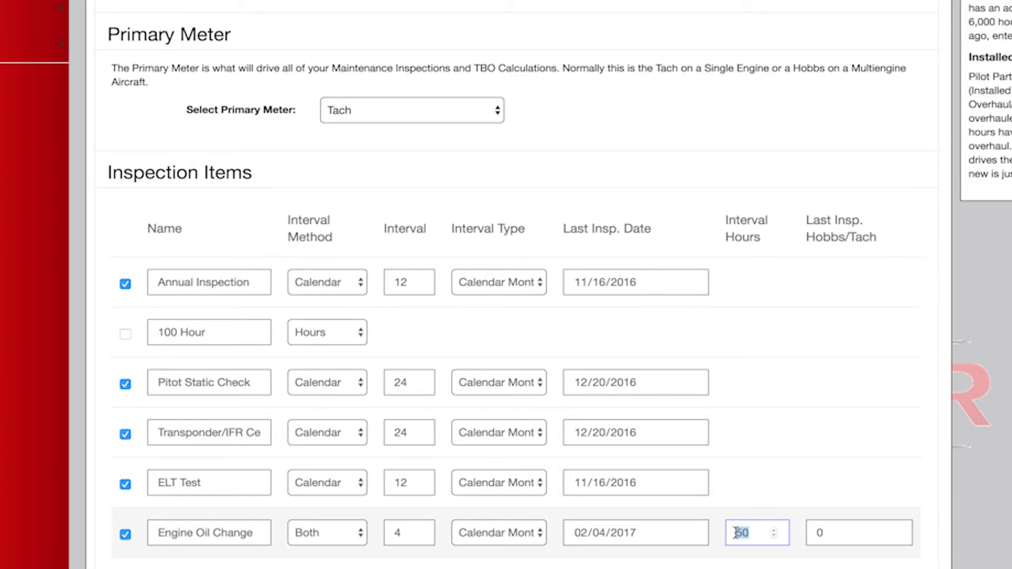
click(835, 535)
double_click(811, 534)
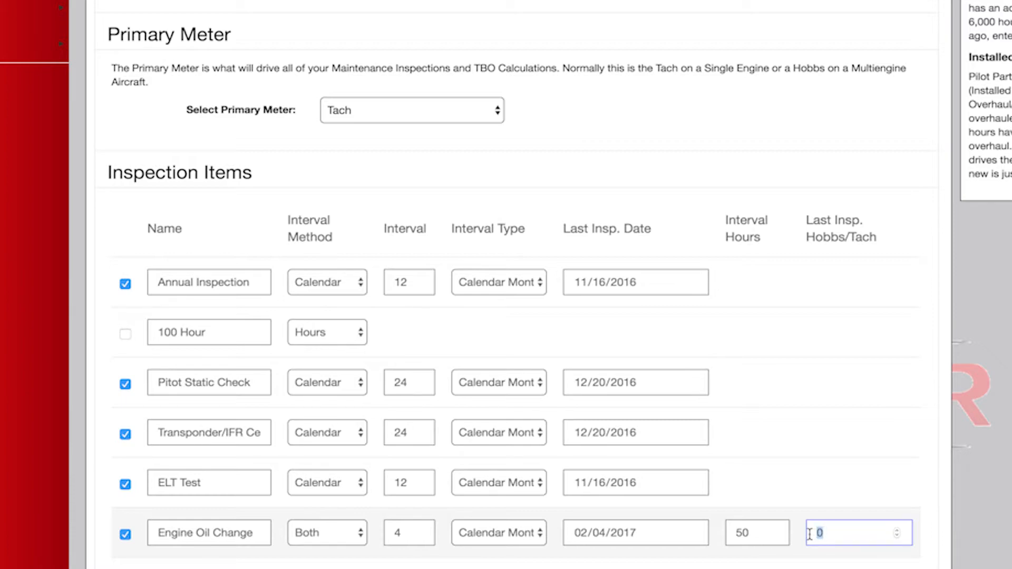
text(4964.5)
click(838, 503)
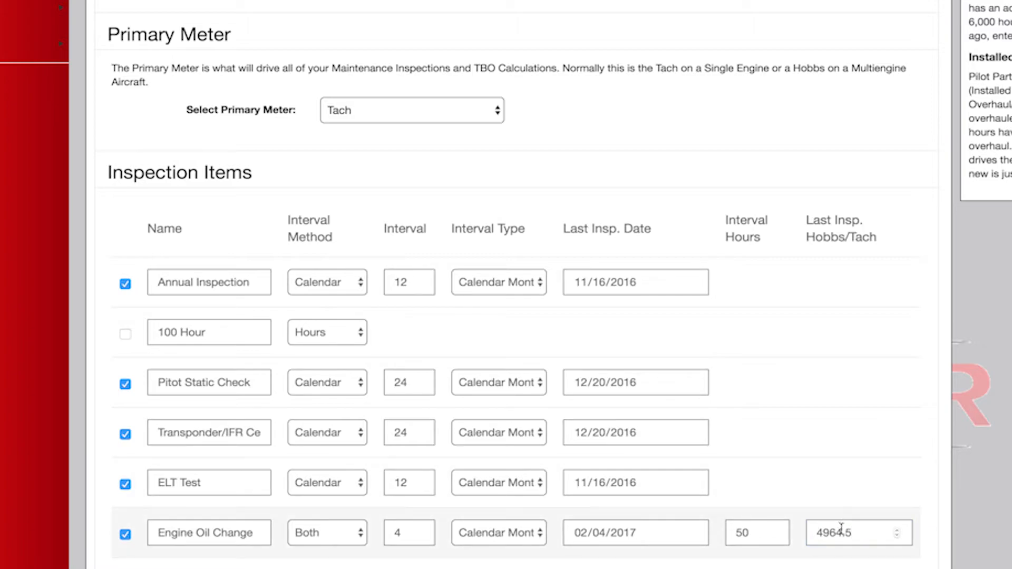
Review the Engine equipment item's overhaul hours, last overhaul Hobbs/Tach value and logbook choices.
scroll(854, 535, down, 10)
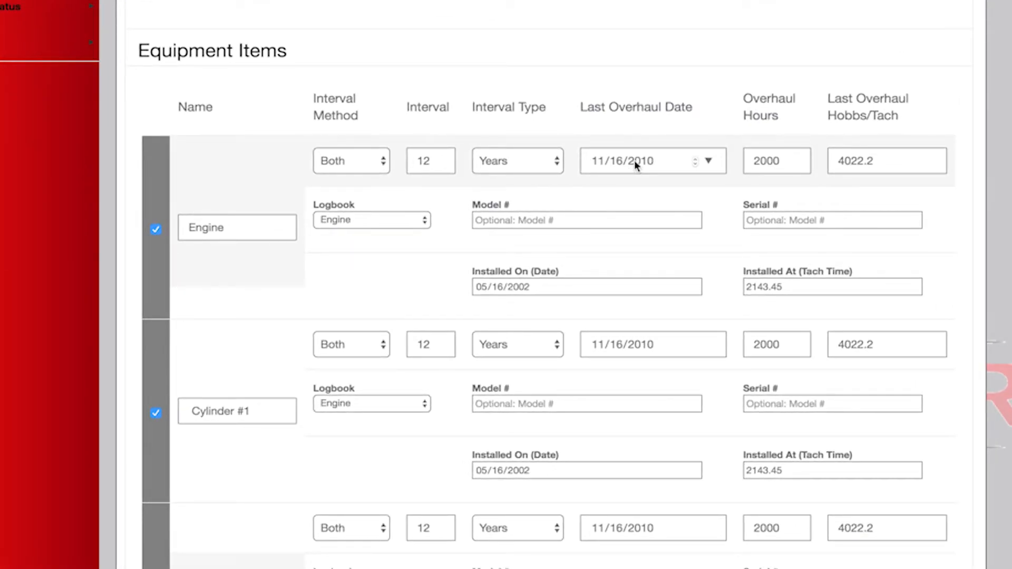
scroll(634, 160, down, 5)
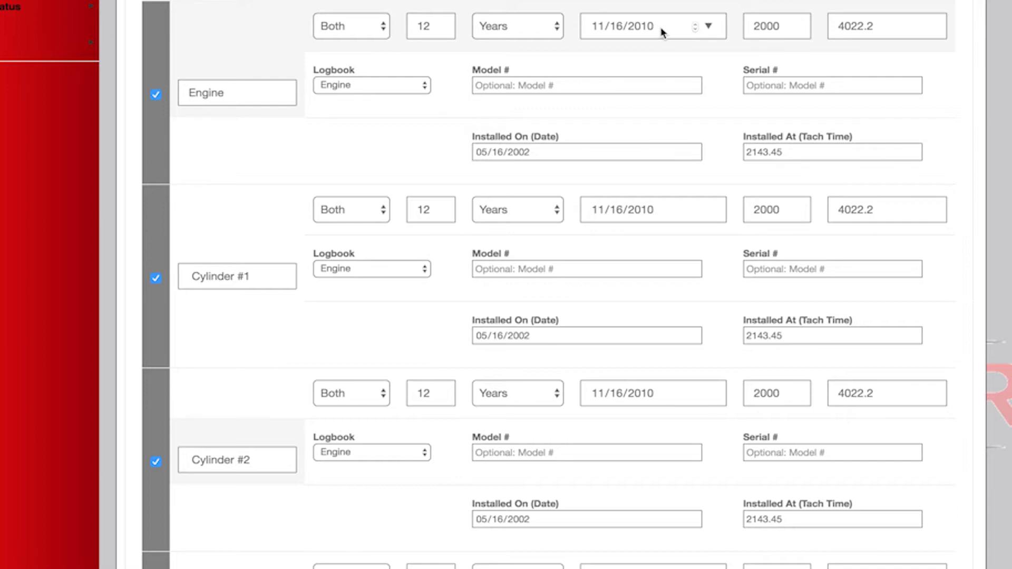
double_click(788, 26)
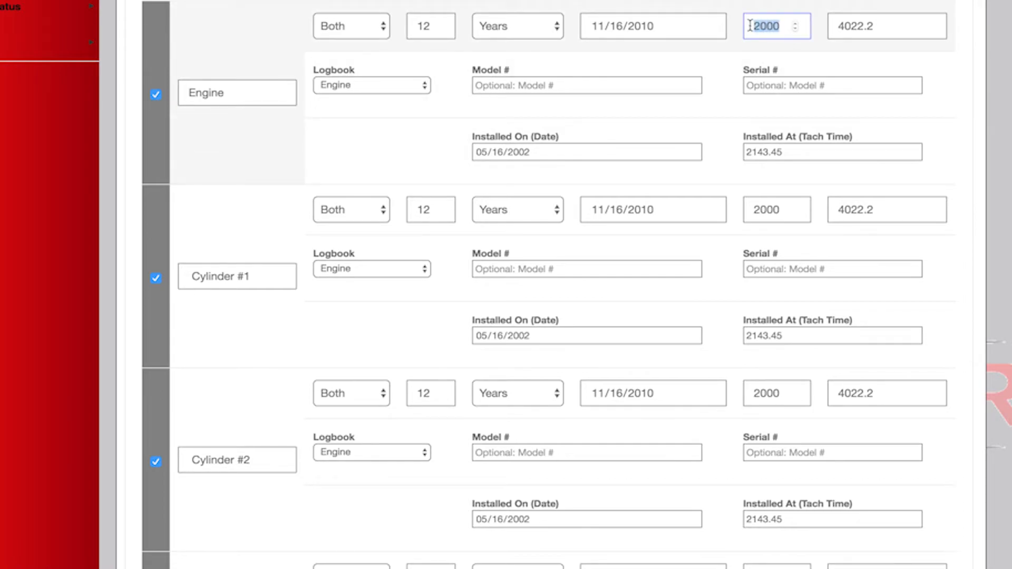
drag(878, 26, 837, 28)
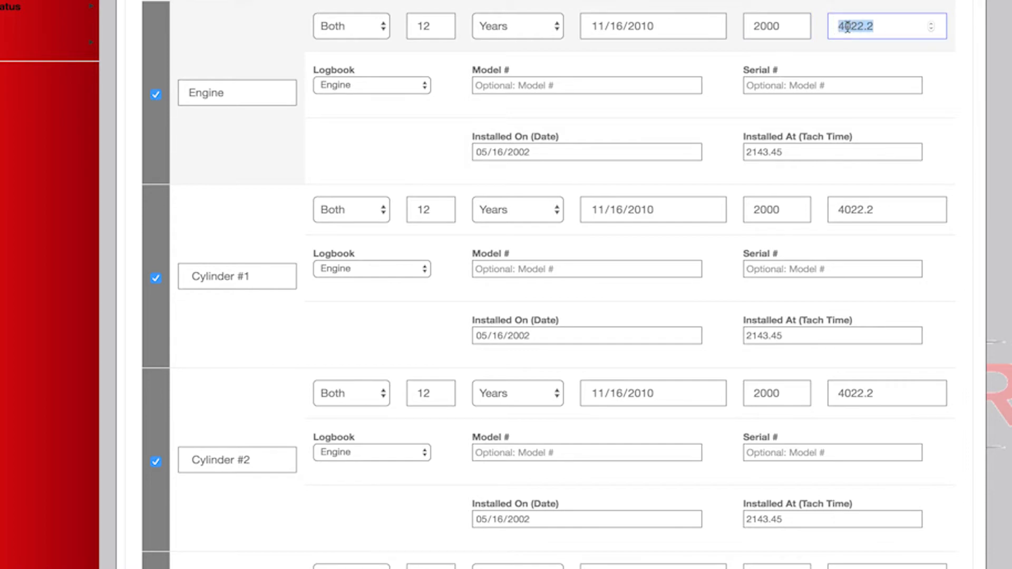
click(847, 26)
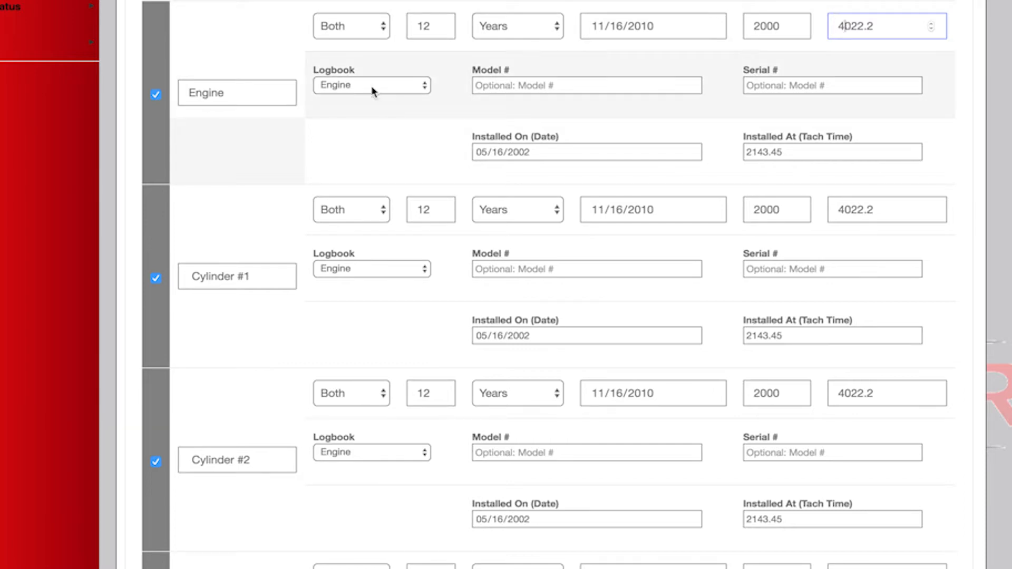
click(384, 90)
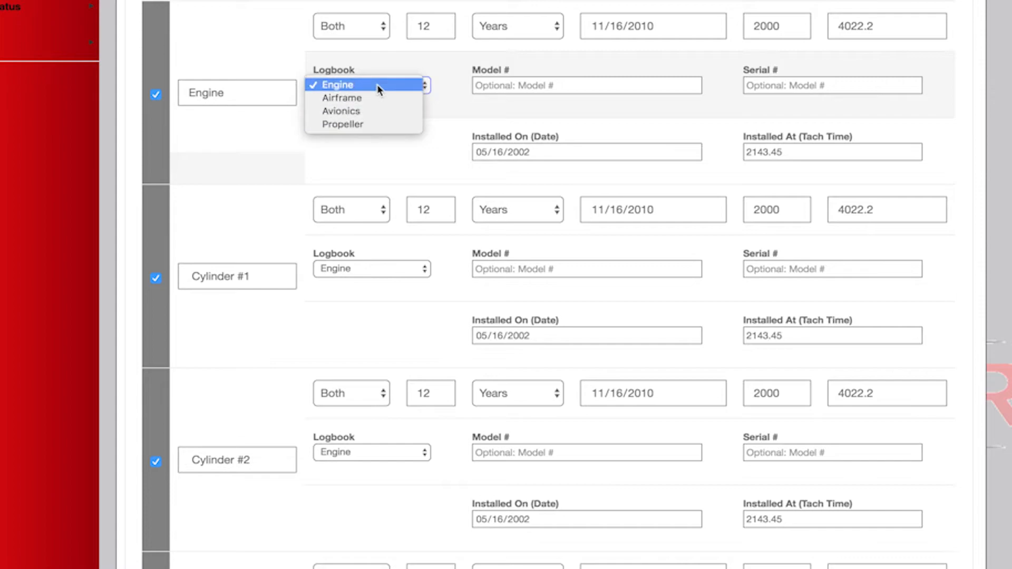
click(379, 87)
Enter IO-360 as the Engine item's model number and 123456 as its serial number.
click(523, 87)
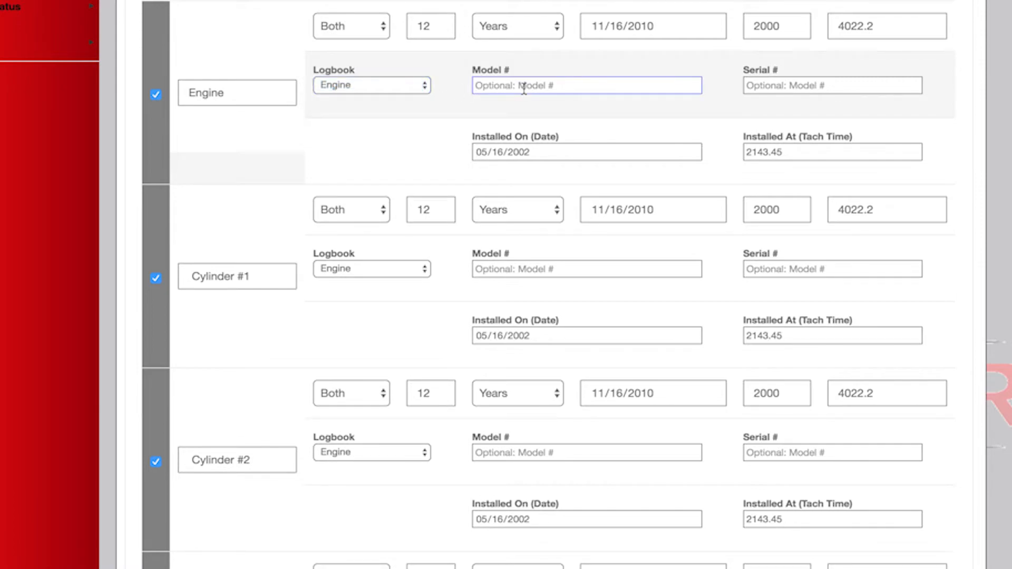
text(IO-360)
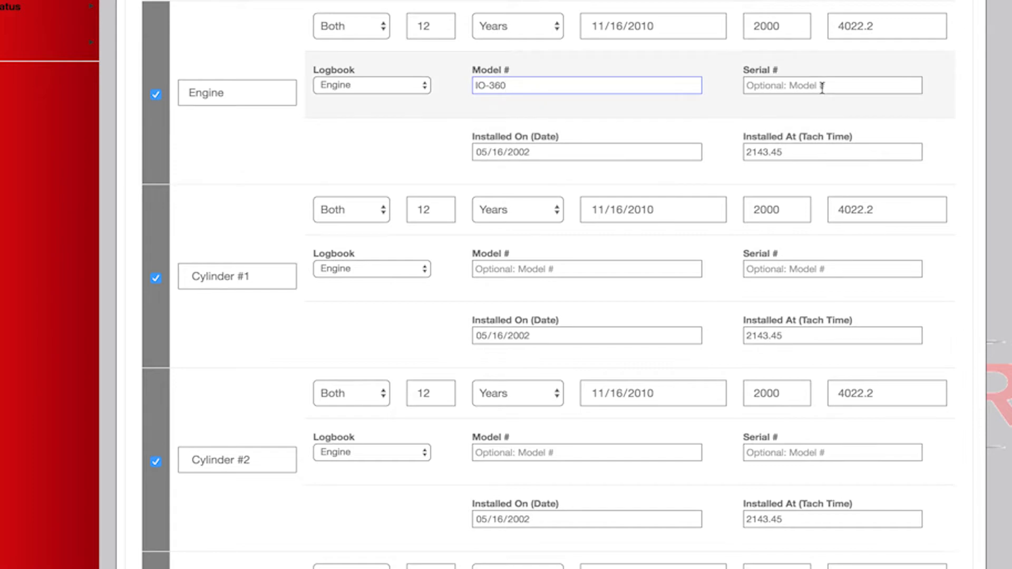
text(123456)
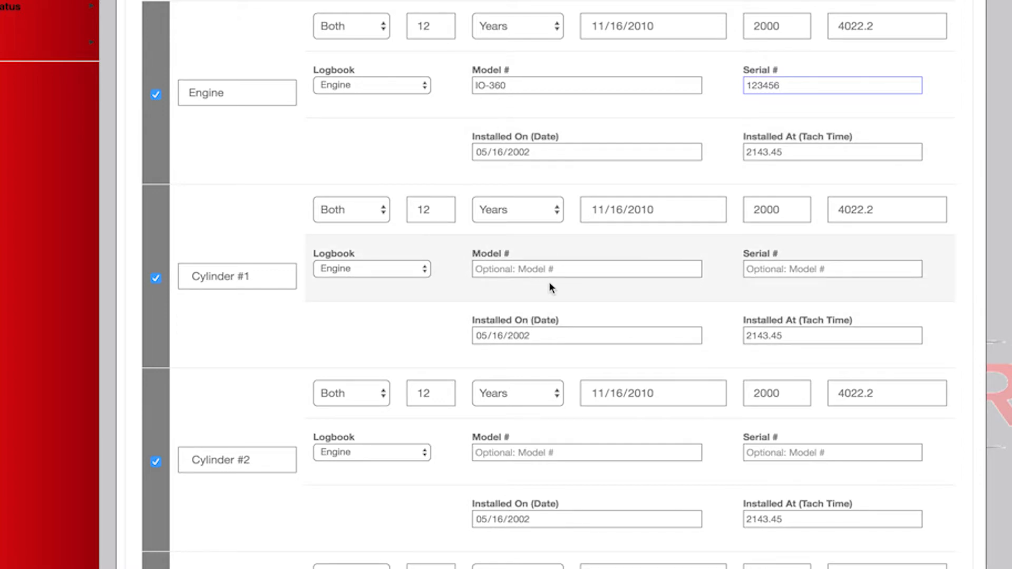
Enter IO360C as Cylinder #1's model number and 1234567 as its serial number.
click(558, 269)
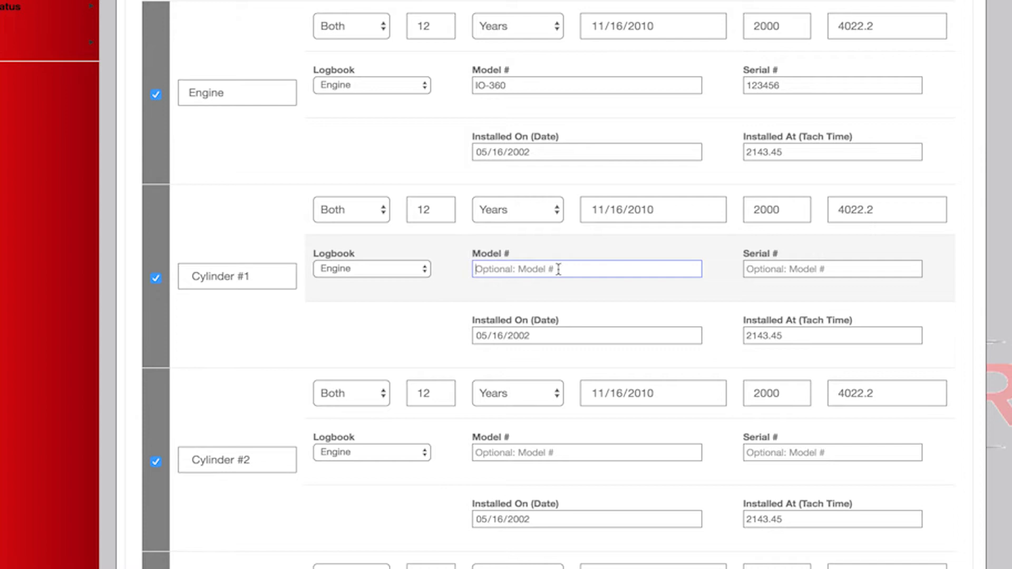
text(IO360C)
click(785, 271)
text(1234567)
Set Cylinder #1's installed-on date to 11/16/2010 and its installed-at tach time to 4022.2.
scroll(548, 285, down, 5)
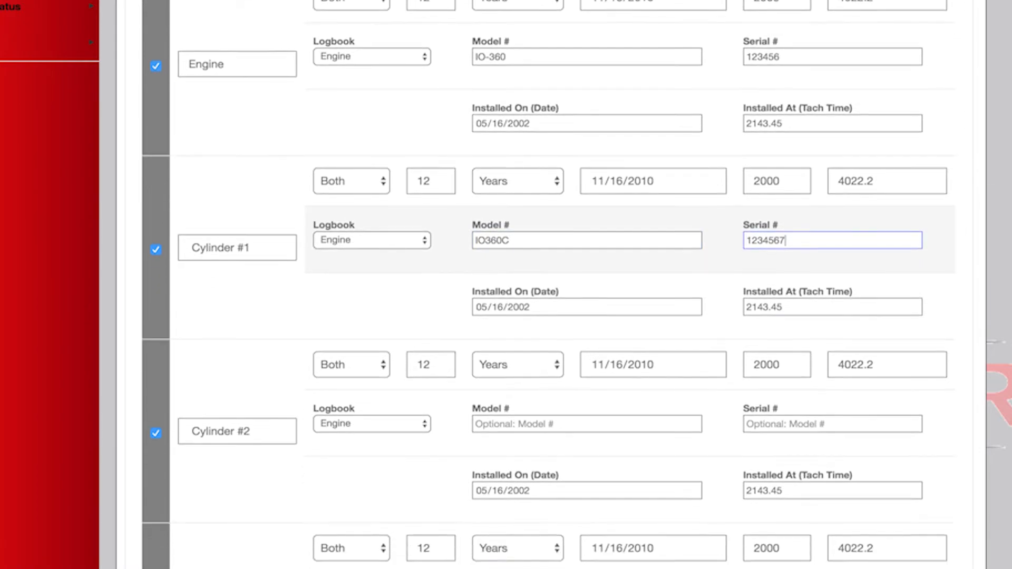
scroll(548, 285, down, 2)
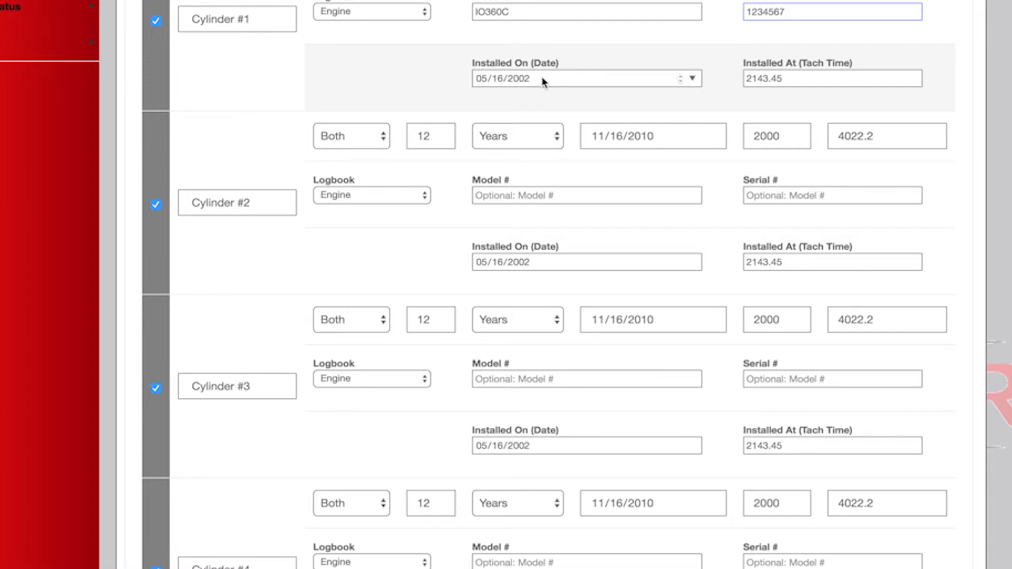
click(518, 79)
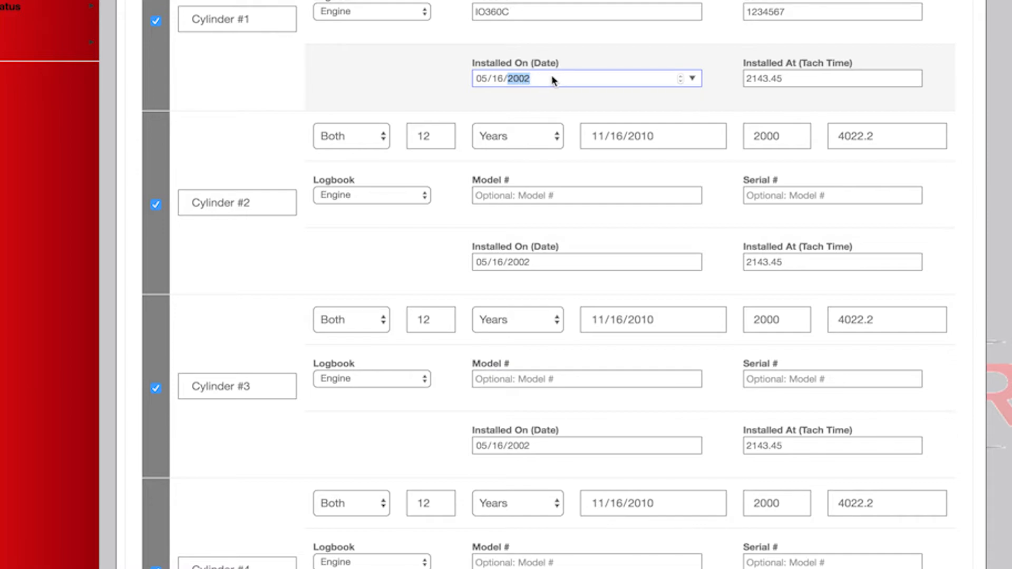
text(2010)
key(shift+Tab)
key(shift+Tab)
text(11)
key(Tab)
key(Tab)
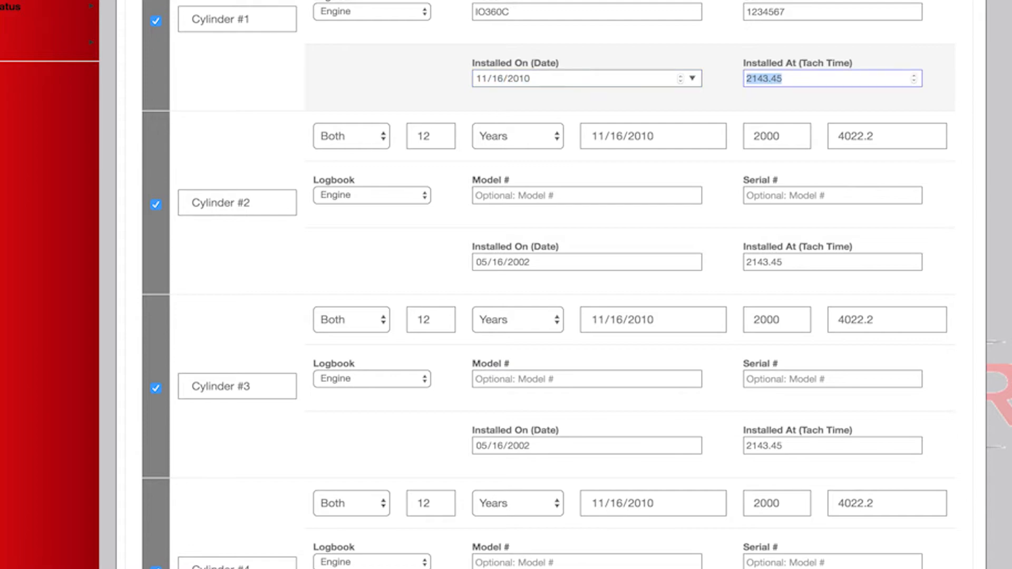
text(4022.2)
Set Cylinder #2's installed-on date to 11/16/2010 and its installed-at tach time to 4022.2.
key(Tab)
key(Tab)
key(Tab)
key(Tab)
key(Tab)
key(Tab)
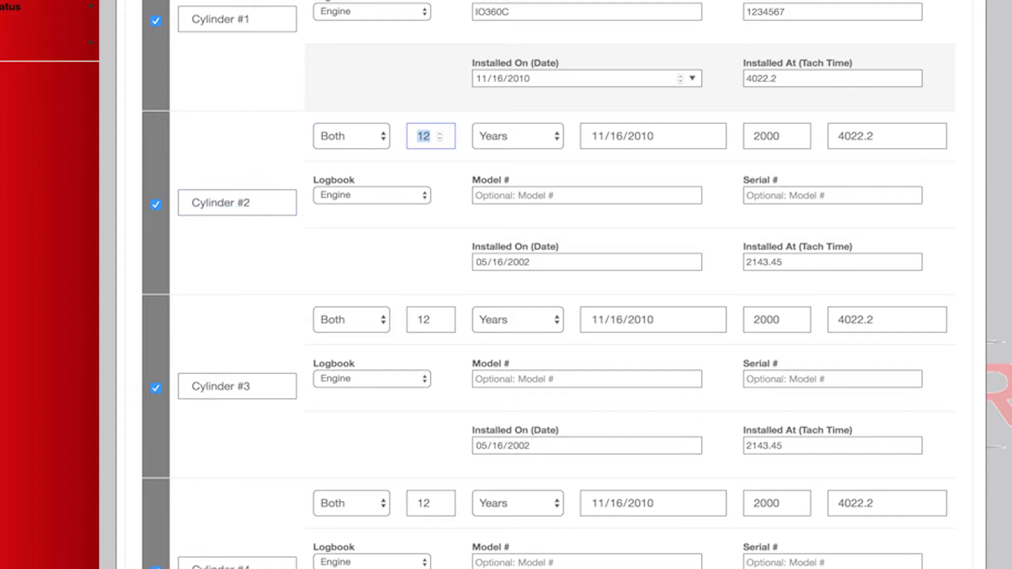
key(Tab)
key(Tab)
key(Tab)
key(Tab)
key(Tab)
key(Tab)
key(Tab)
text(11162010)
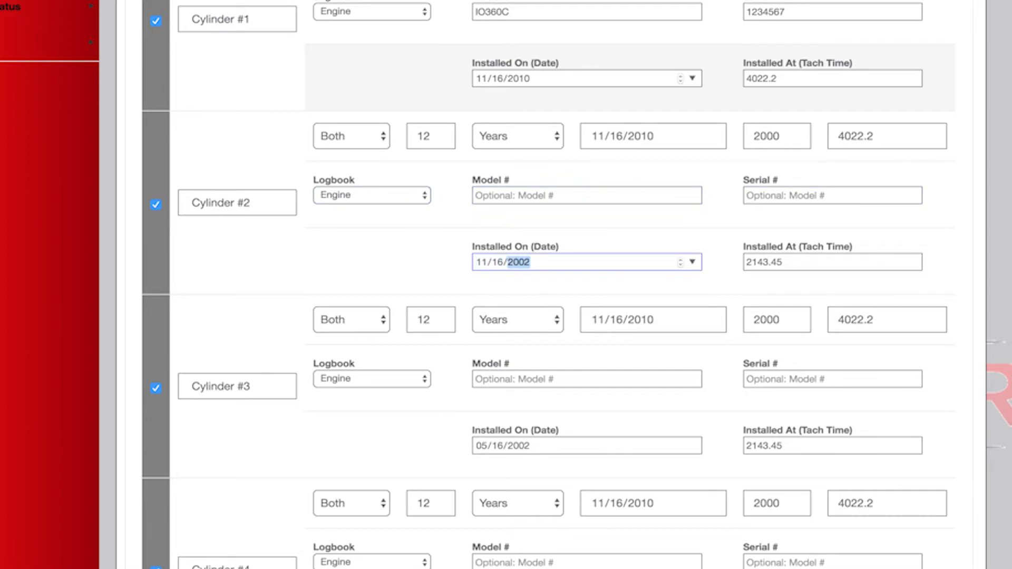
key(Tab)
text(4022.2)
key(Tab)
key(Tab)
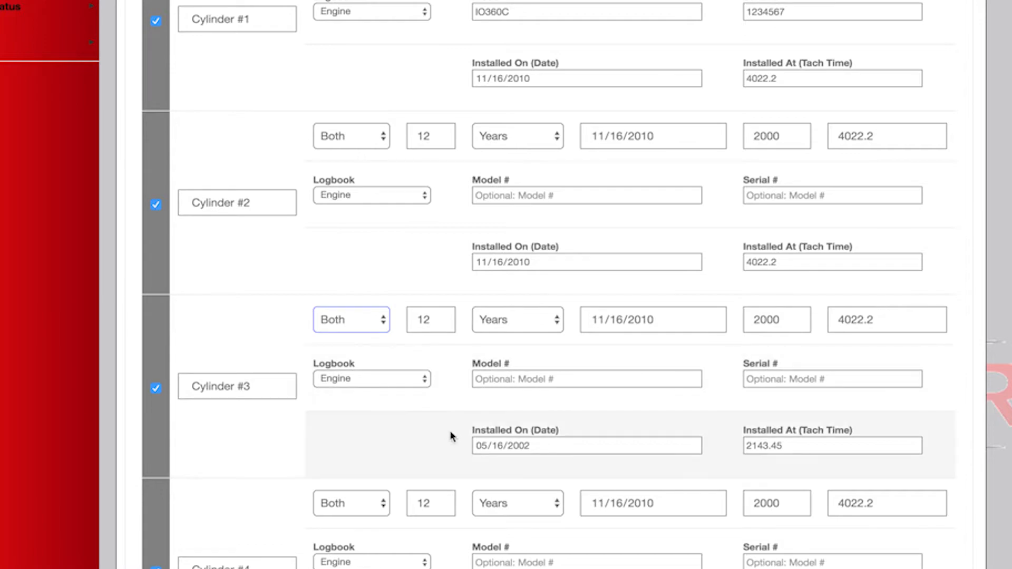
Set Cylinder #3's installed-on date to 03/12/2017 and its installed-at tach time to 4812.3.
click(590, 444)
text(03/12/2017)
key(Tab)
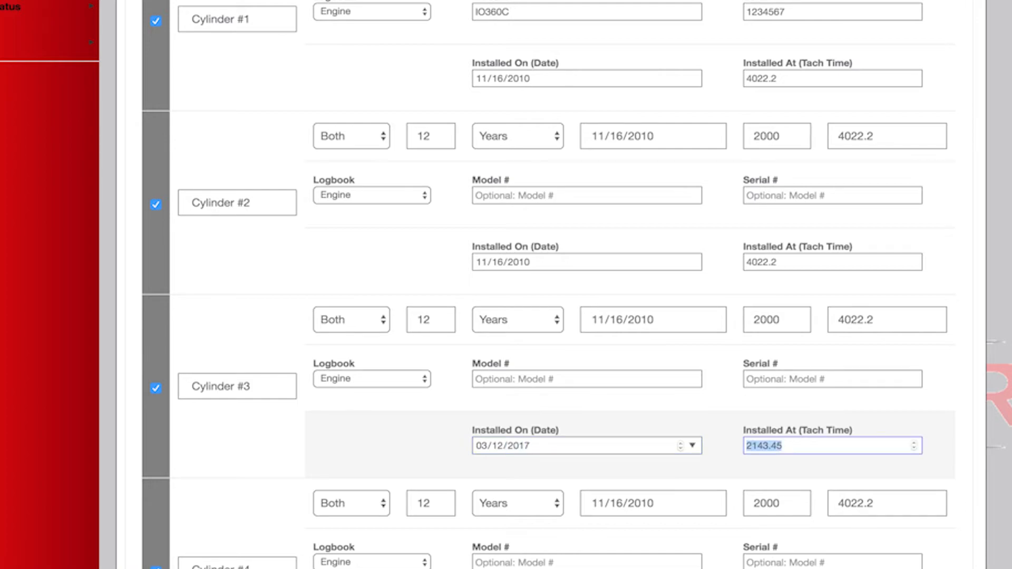
scroll(589, 445, up, 7)
scroll(590, 446, down, 5)
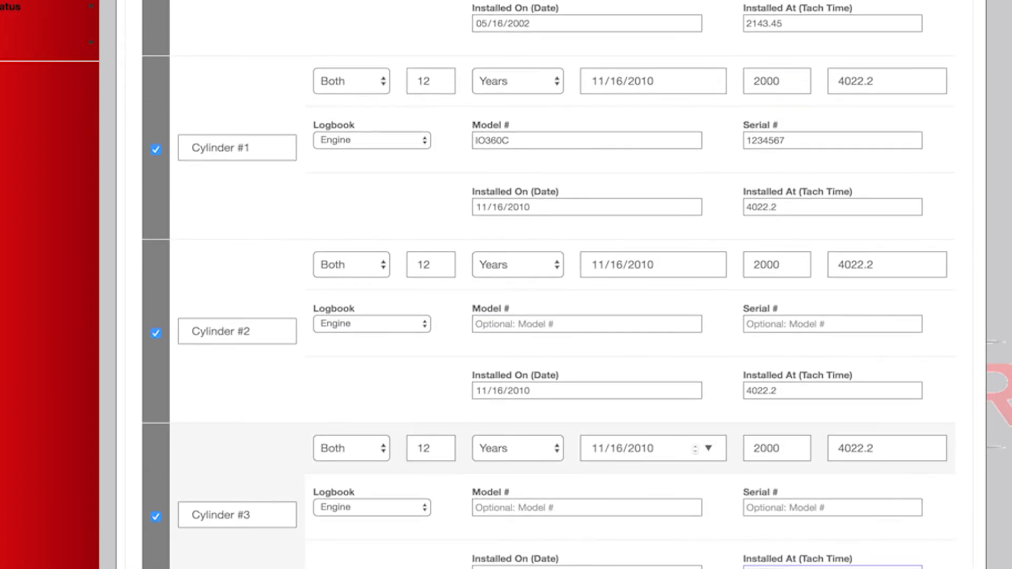
scroll(400, 352, down, 5)
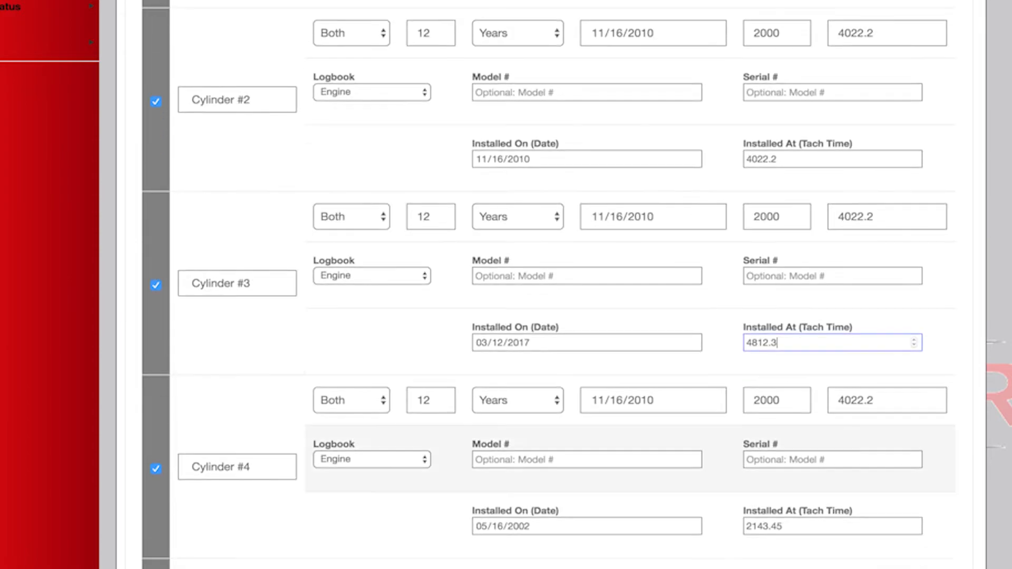
Set Cylinder #4's last overhaul date to 03/12/2017 and its last overhaul Hobbs/Tach value to 4812.3.
click(587, 361)
click(597, 362)
text(03/)
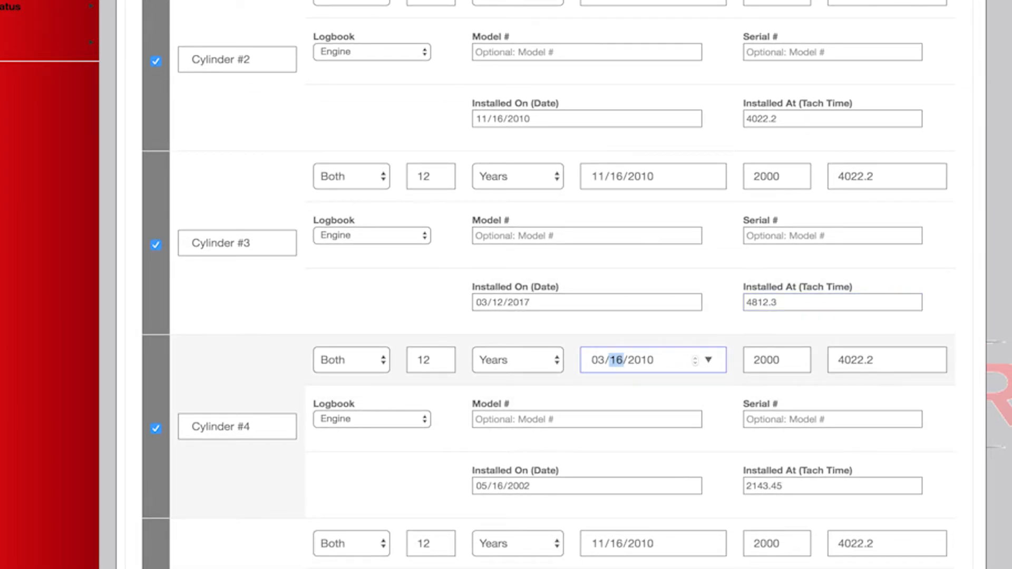
text(12)
key(Tab)
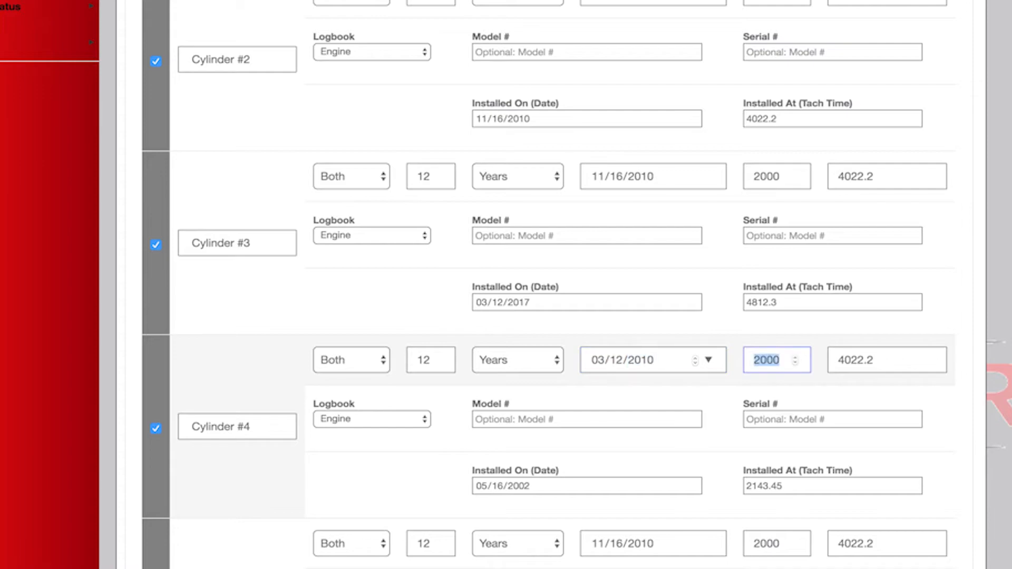
key(shift+Tab)
text(2017)
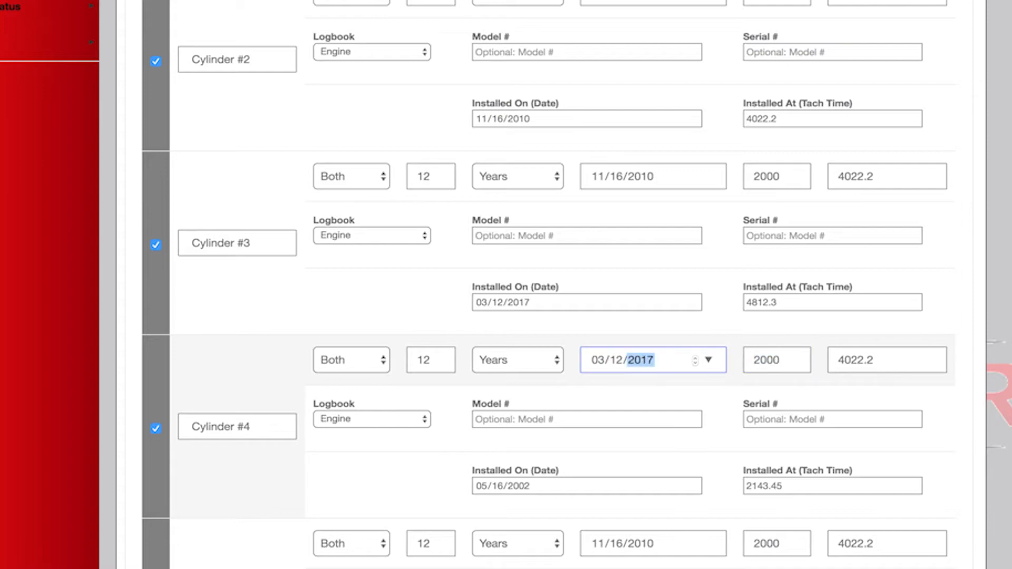
key(Tab)
key(Tab)
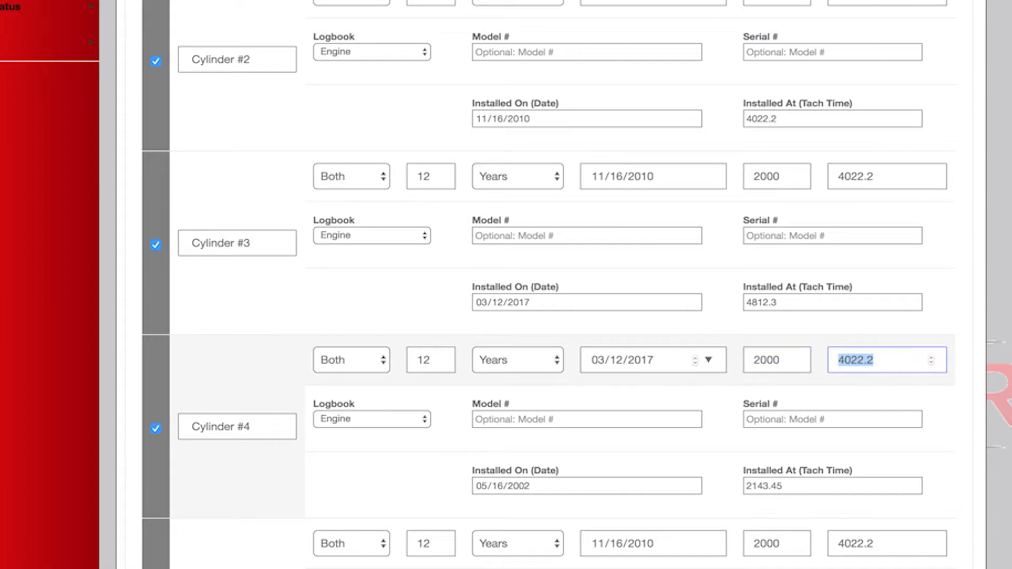
text(4812.3)
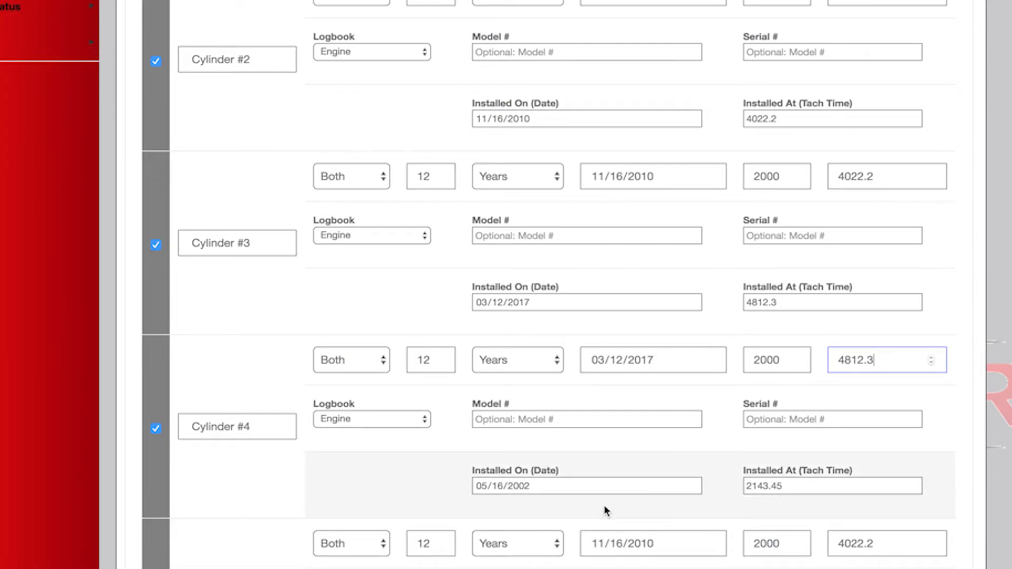
Set Cylinder #4's installed-on date to 11/16/2010 and its installed-at tach time to 4022.2.
click(485, 486)
text(11/)
text(16/0)
text(201)
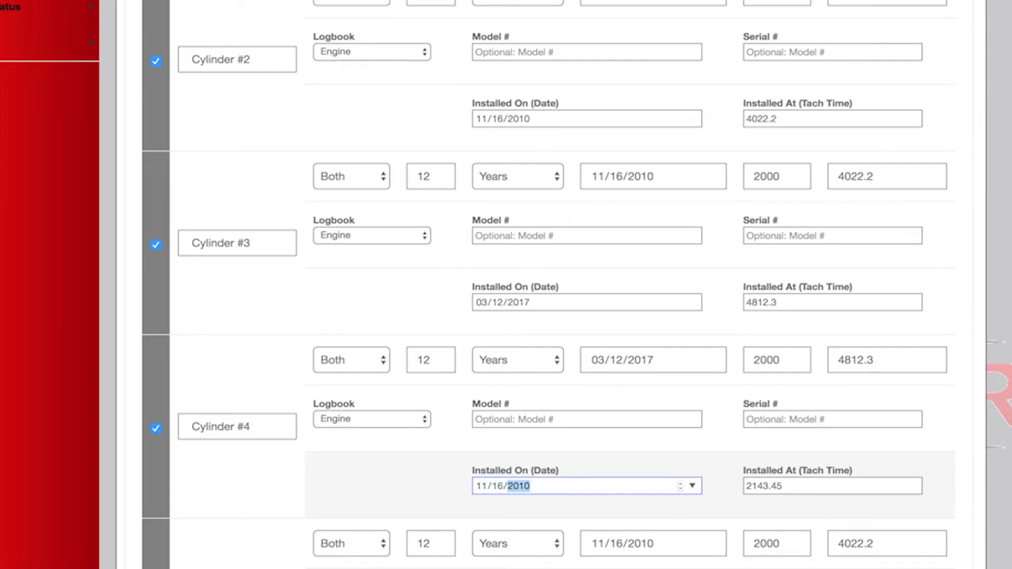
key(Tab)
text(4022)
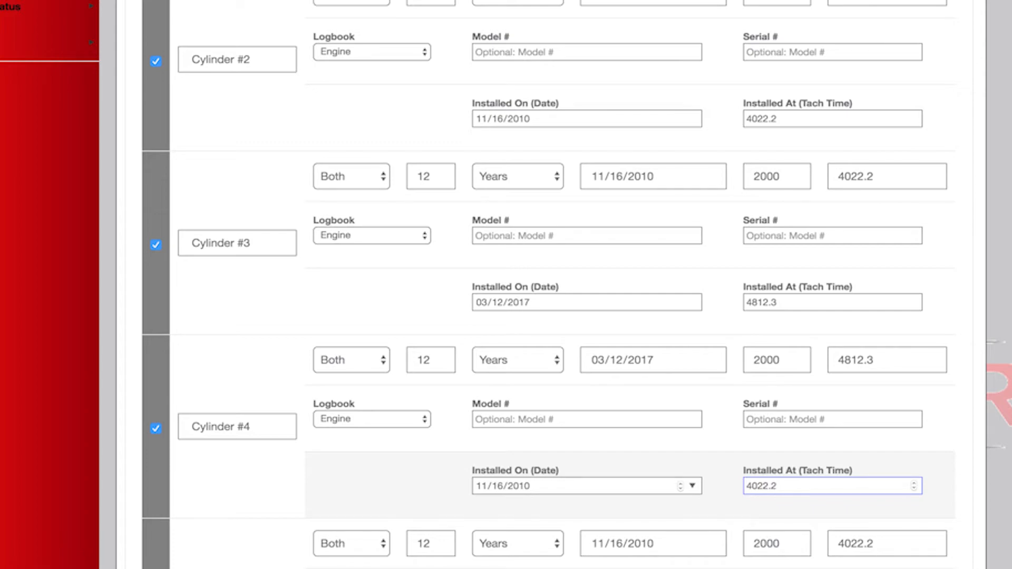
Set the Left Mag's overhaul interval to 500 hours.
scroll(548, 284, down, 6)
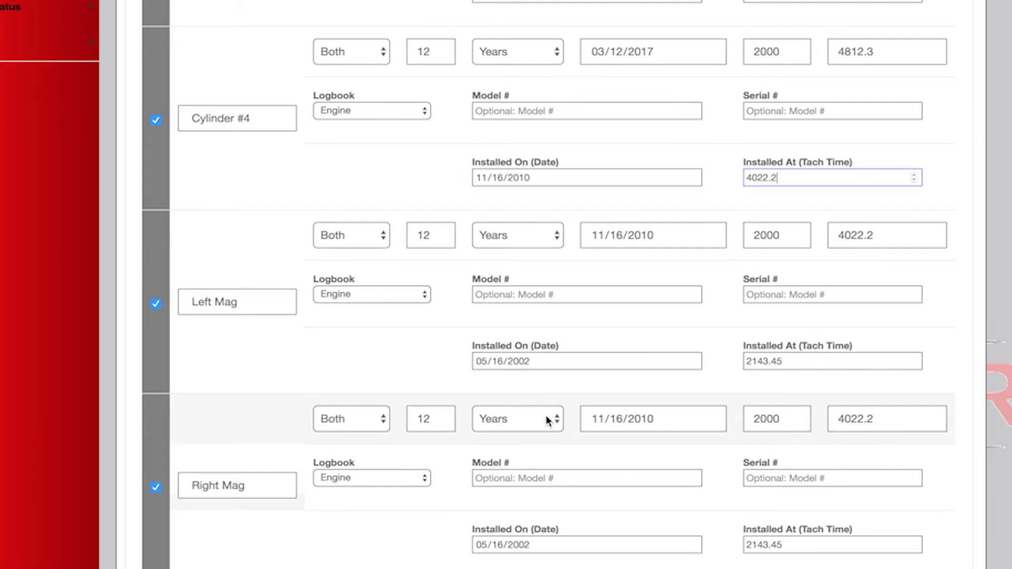
double_click(781, 417)
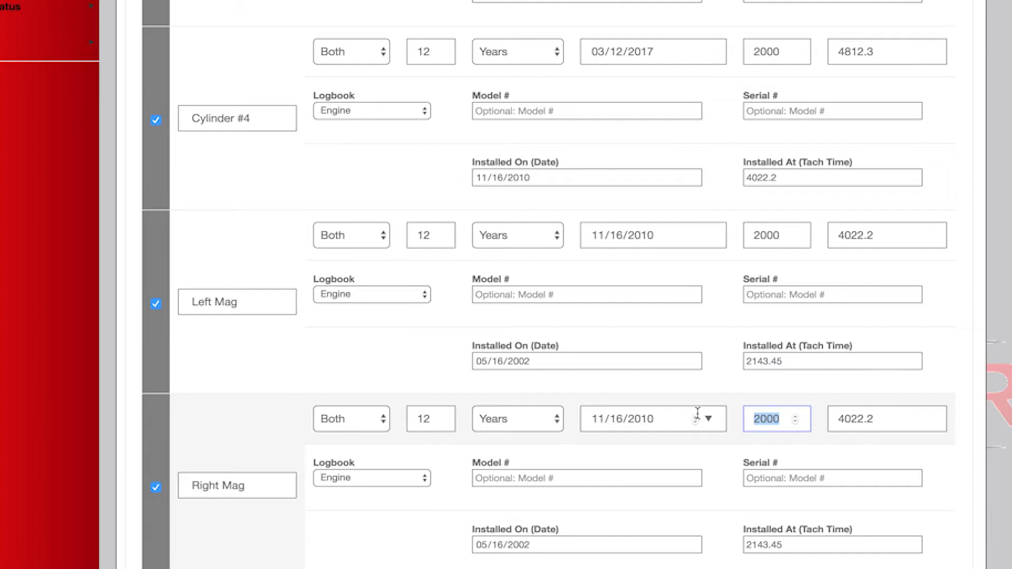
click(776, 236)
double_click(779, 234)
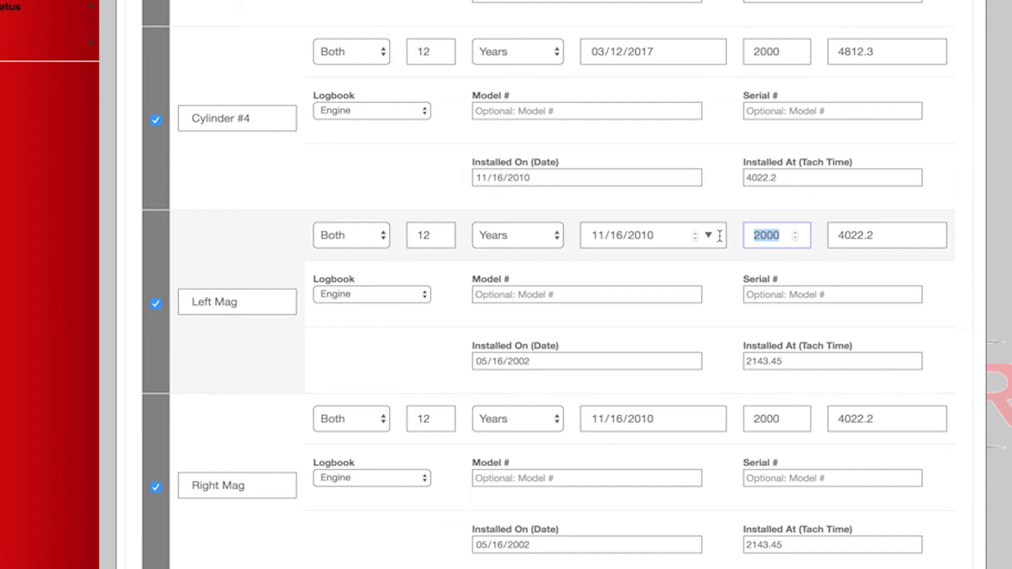
text(800)
key(BackSpace)
key(BackSpace)
key(BackSpace)
text(500)
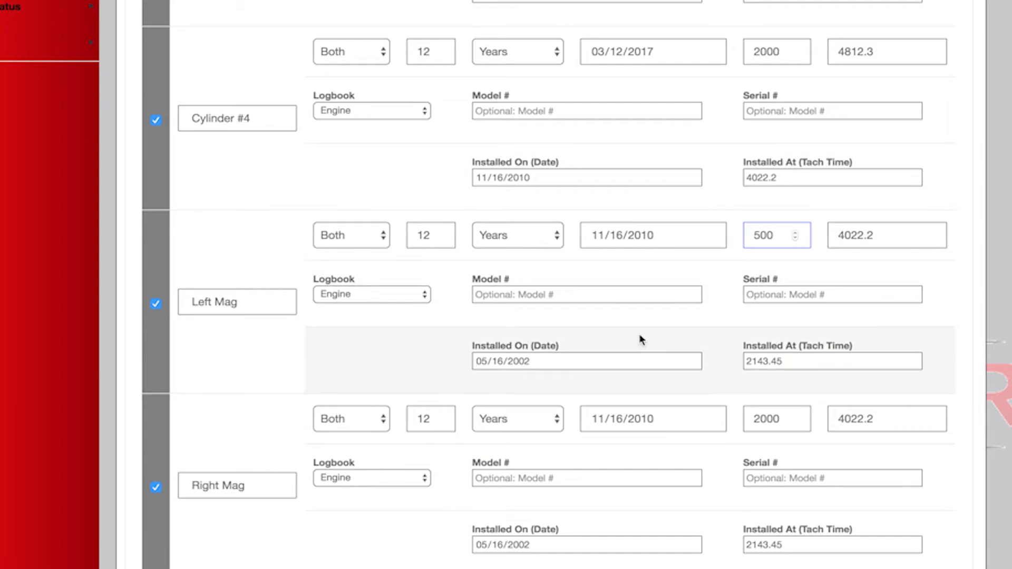
Set the Right Mag's overhaul interval to 500 hours.
drag(783, 417, 694, 418)
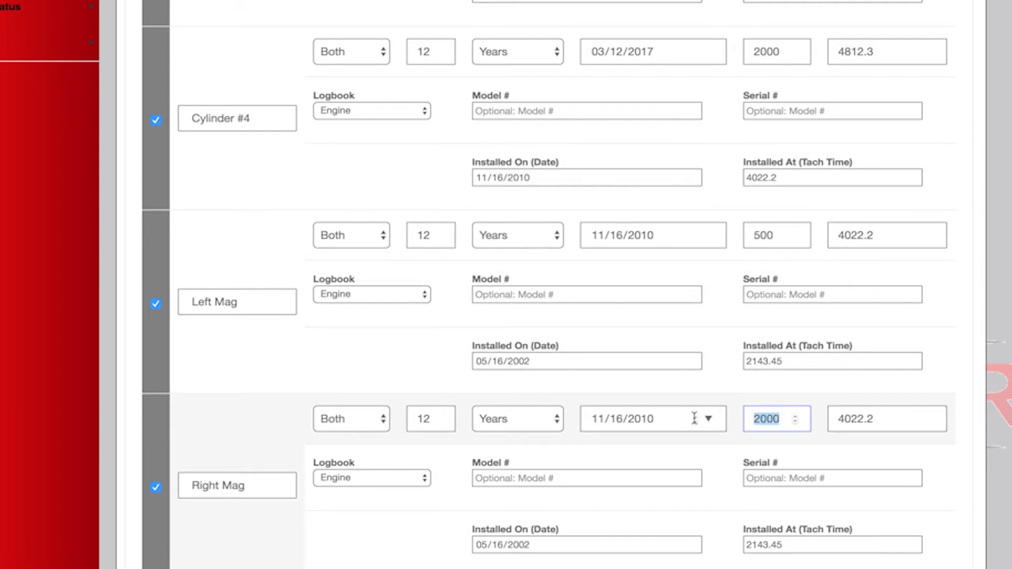
click(757, 428)
double_click(759, 418)
text(500)
Check the Propeller's last overhaul values at the end of the equipment list and create the MX sheet.
scroll(548, 284, down, 5)
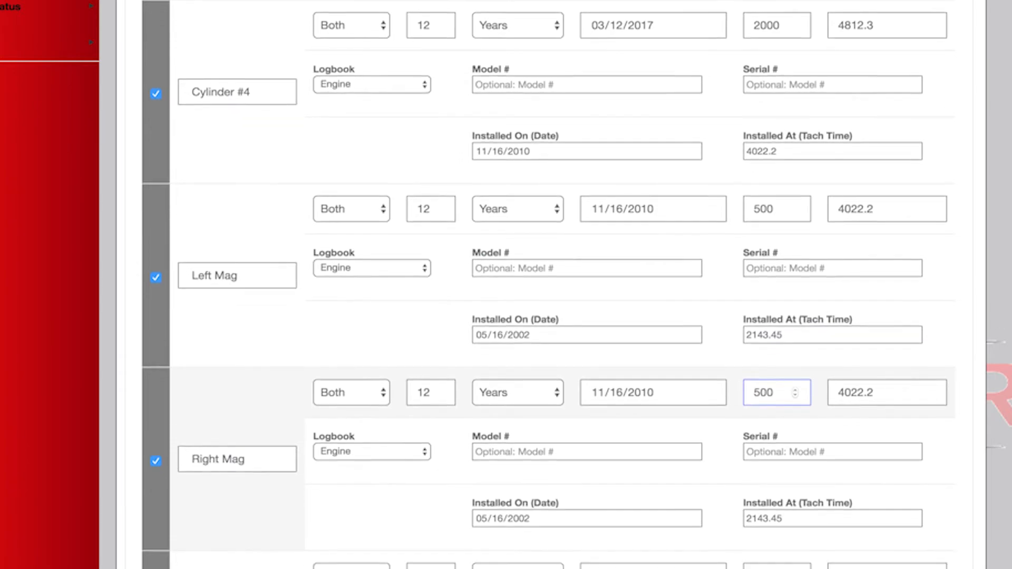
scroll(745, 413, down, 1)
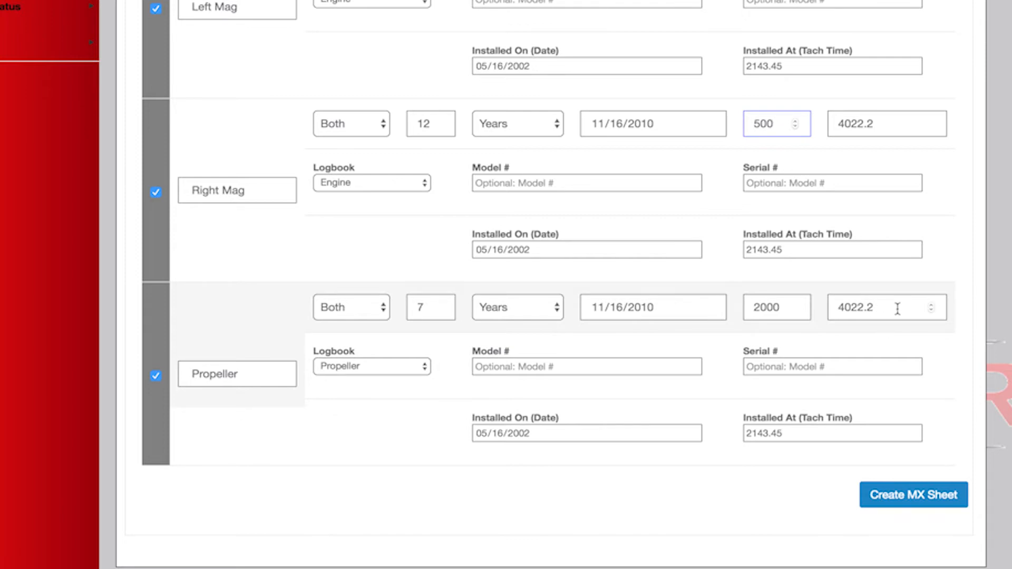
drag(874, 304, 834, 306)
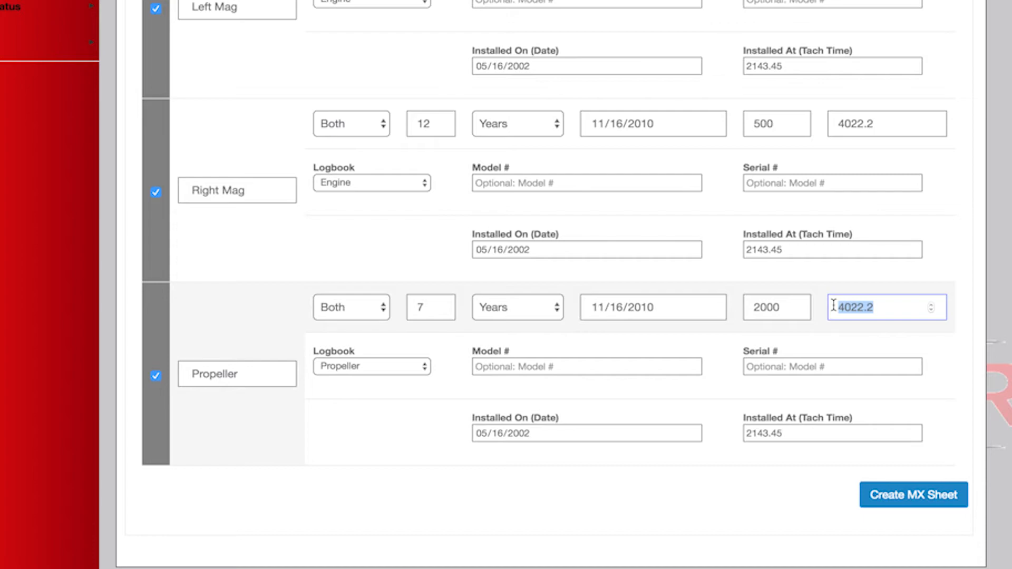
click(925, 500)
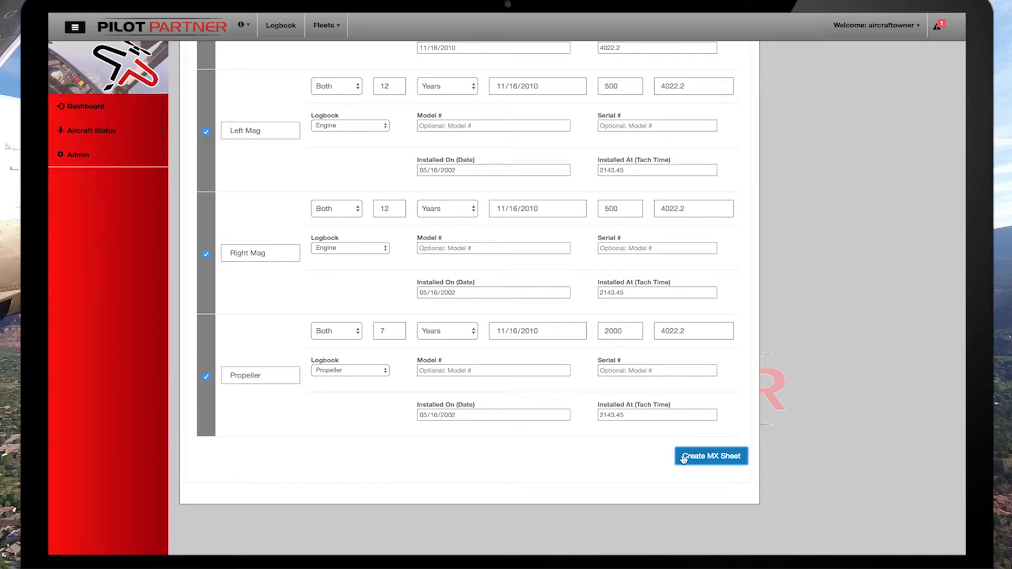
click(719, 460)
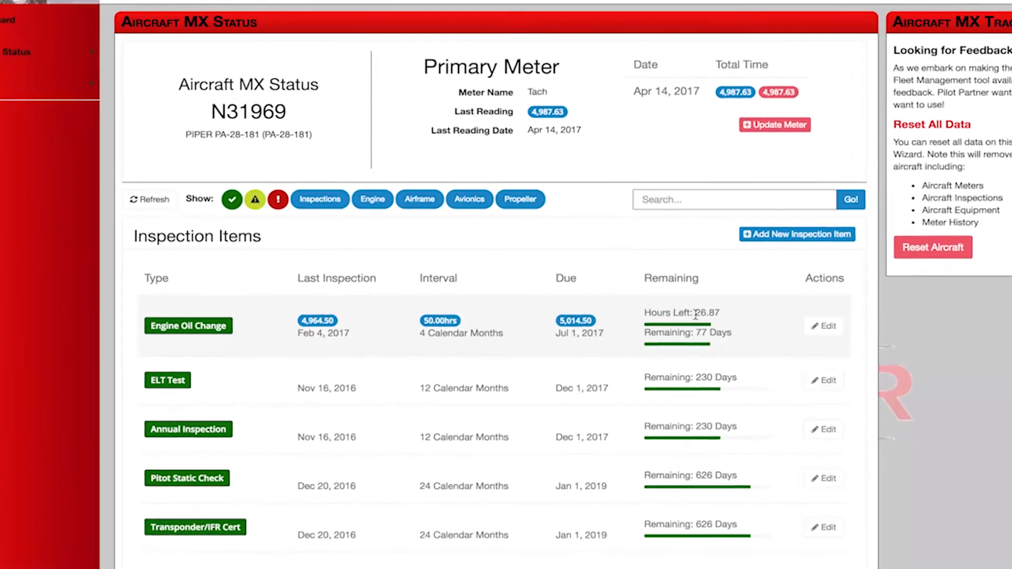
Examine the remaining hours and days of N31969's inspection items and aircraft equipment.
drag(621, 329, 642, 329)
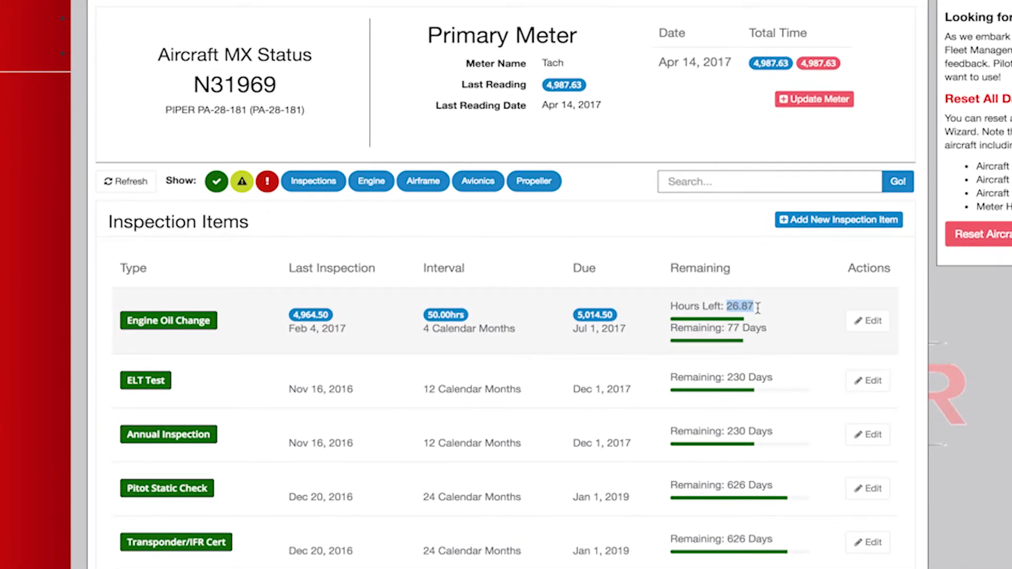
drag(728, 327, 753, 326)
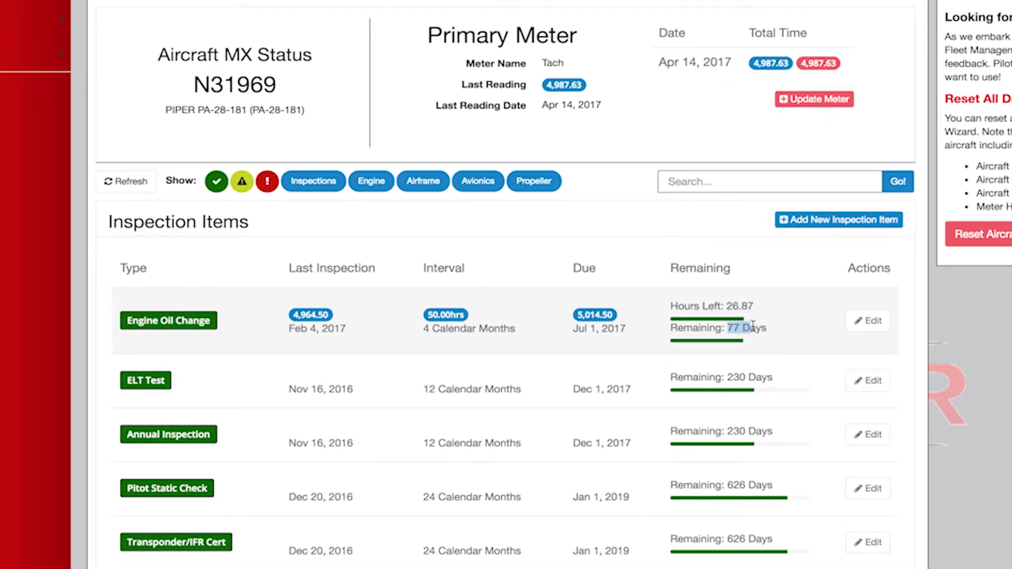
click(753, 327)
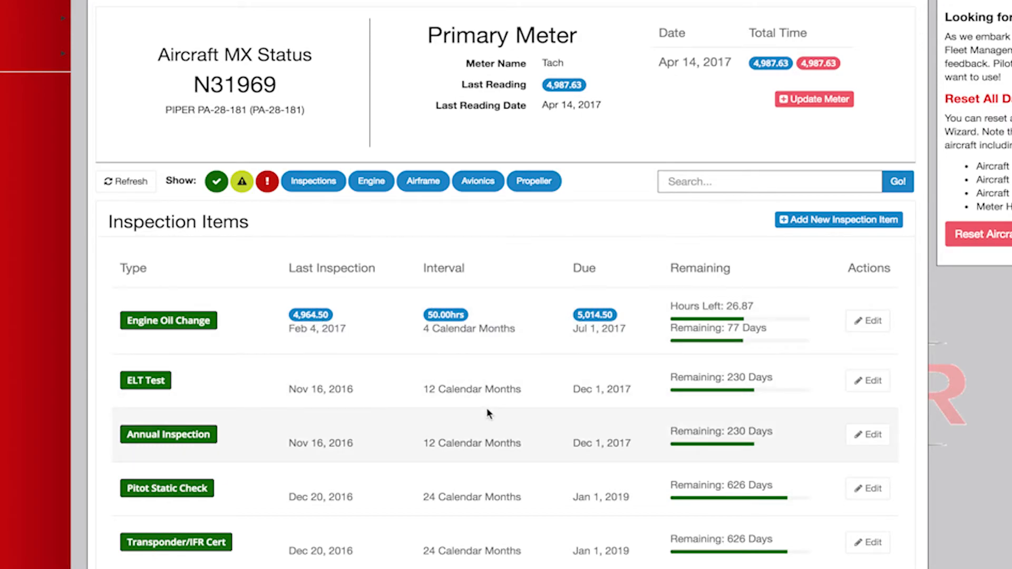
scroll(524, 456, down, 3)
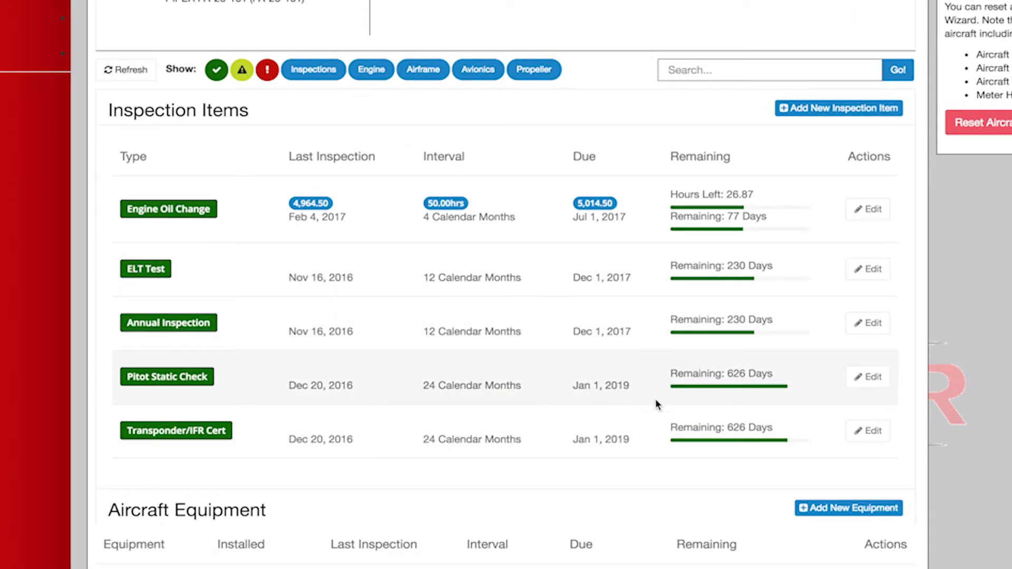
scroll(551, 375, down, 8)
scroll(551, 376, down, 3)
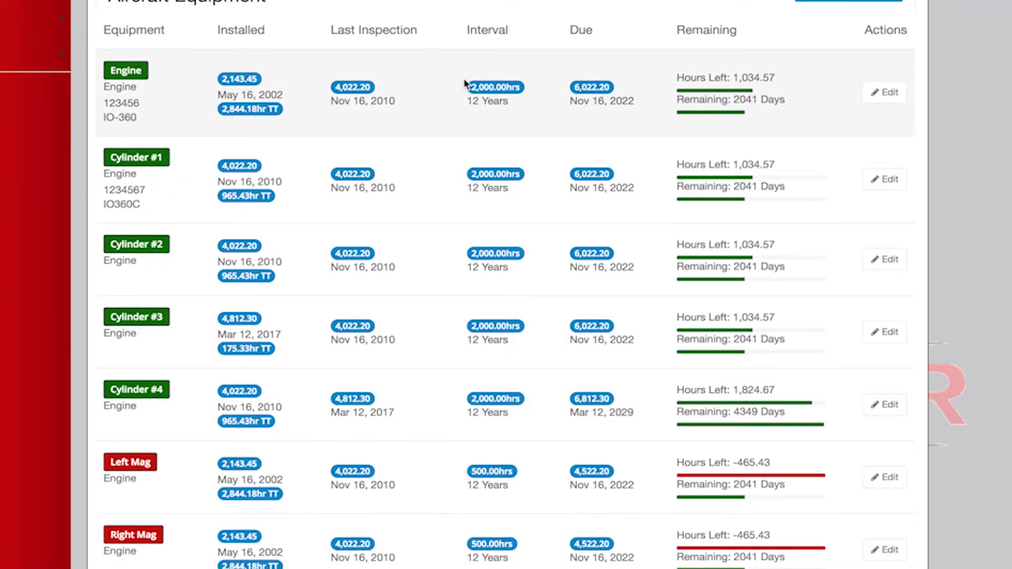
drag(735, 101, 792, 103)
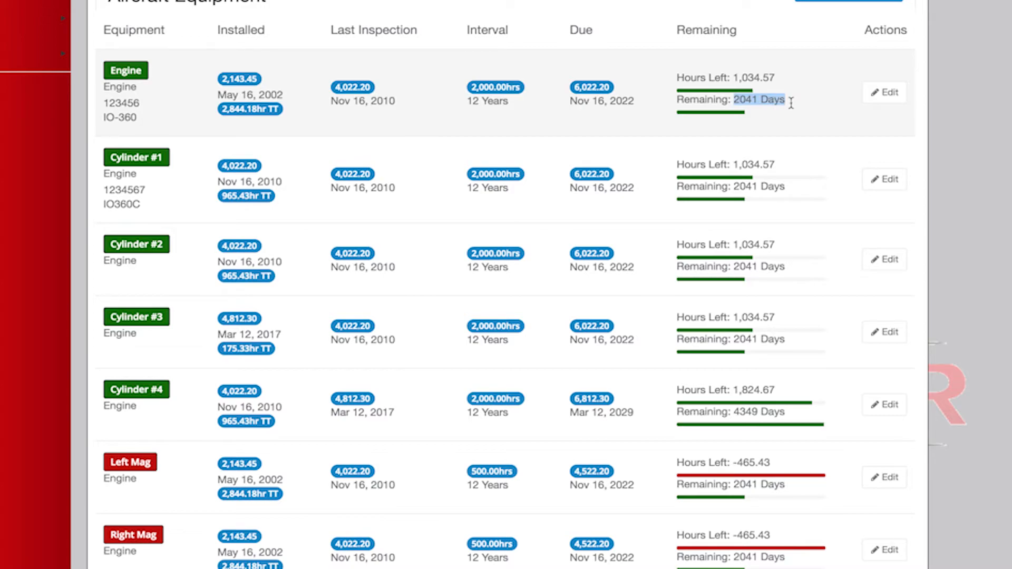
click(791, 102)
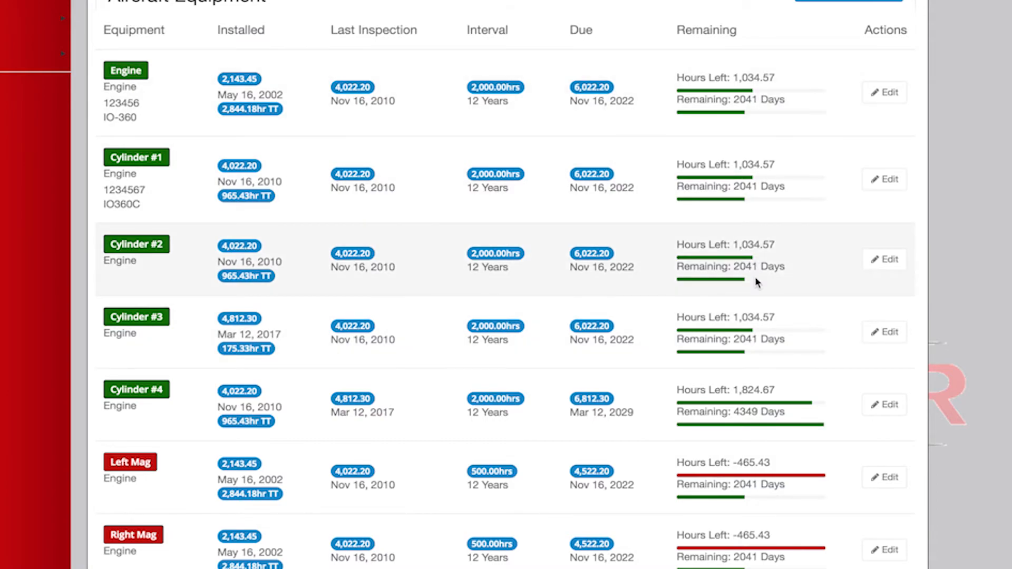
scroll(782, 511, down, 2)
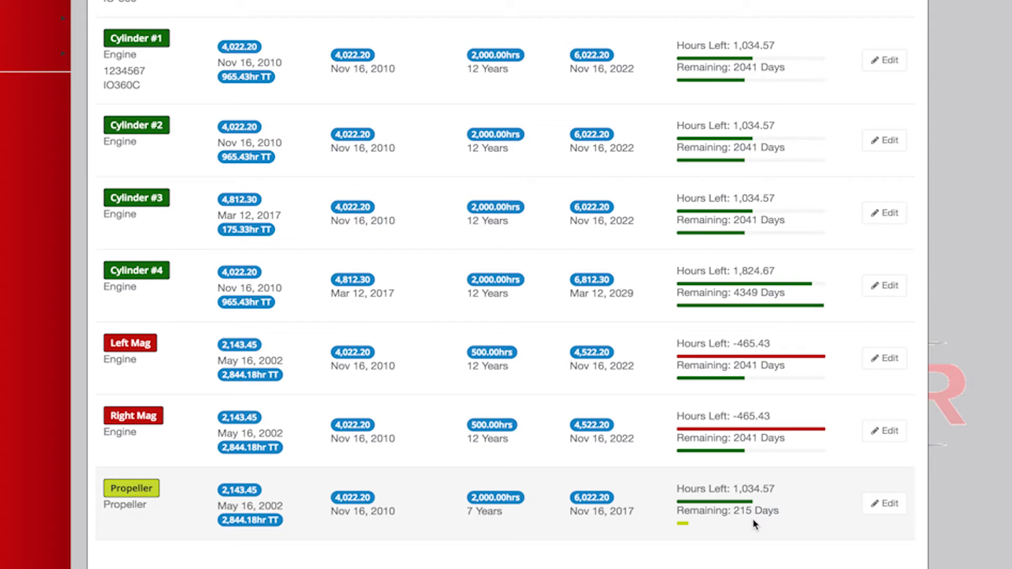
click(896, 512)
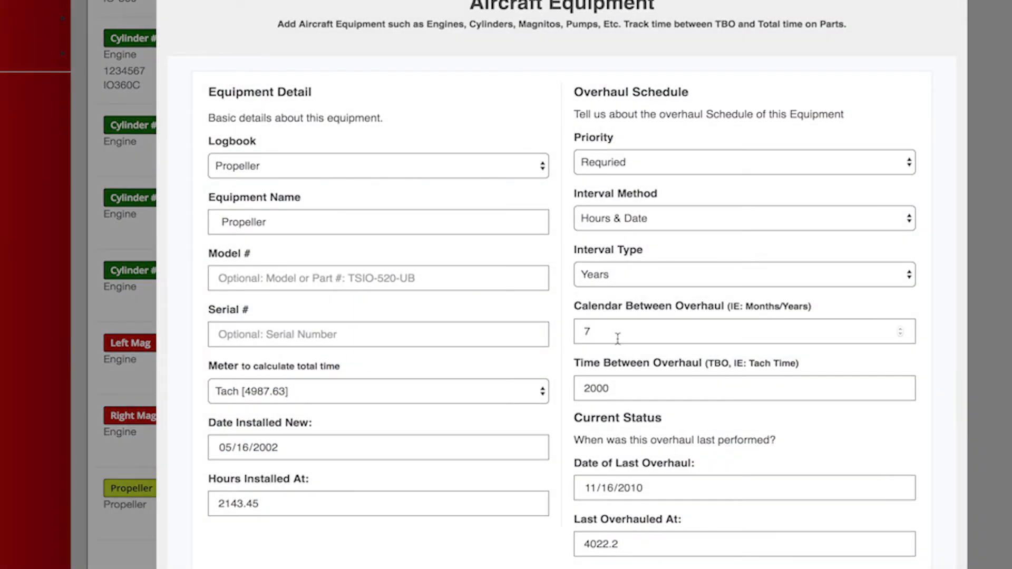
click(610, 333)
drag(610, 333, 560, 336)
text(9)
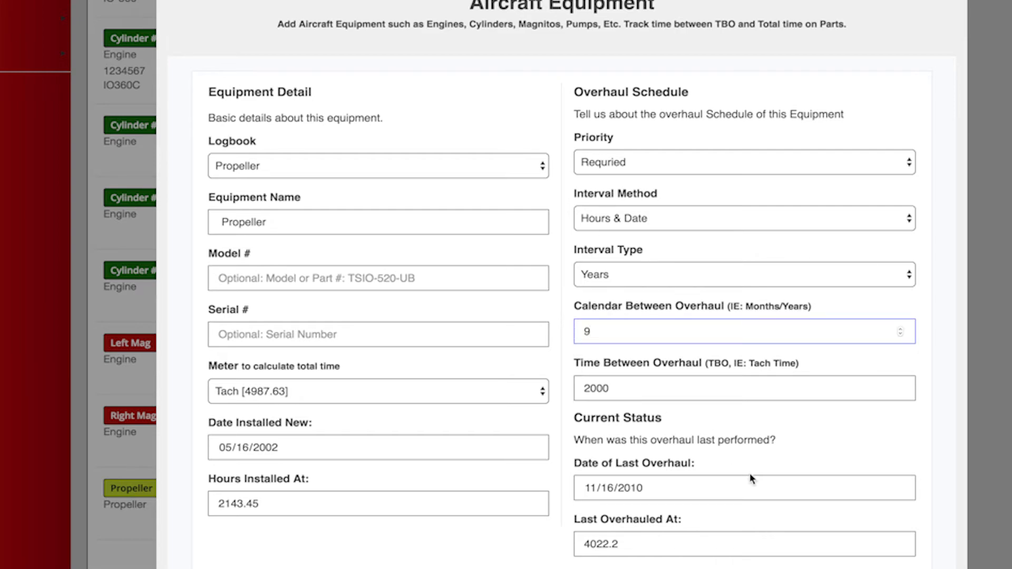
click(805, 515)
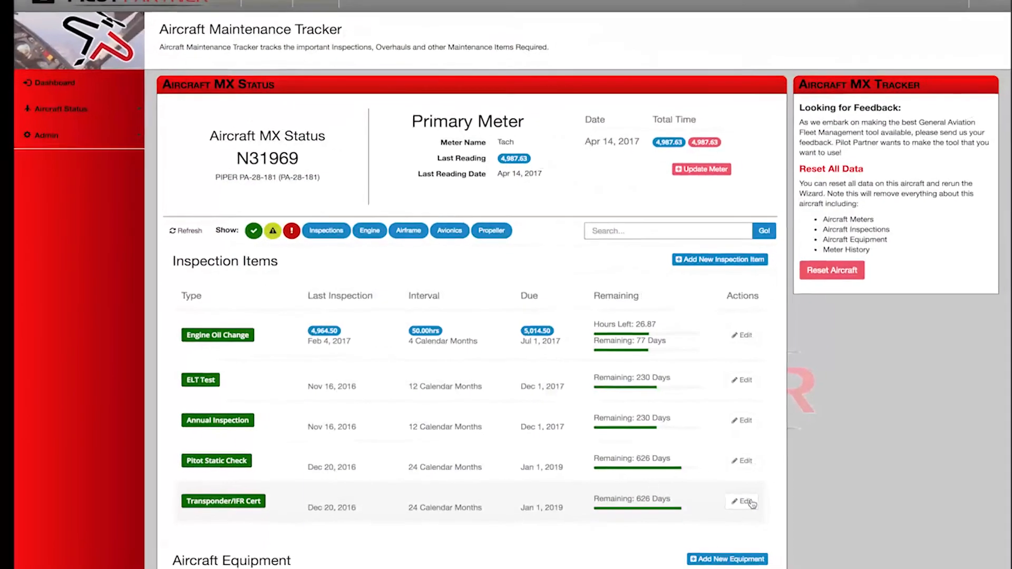
scroll(751, 503, down, 10)
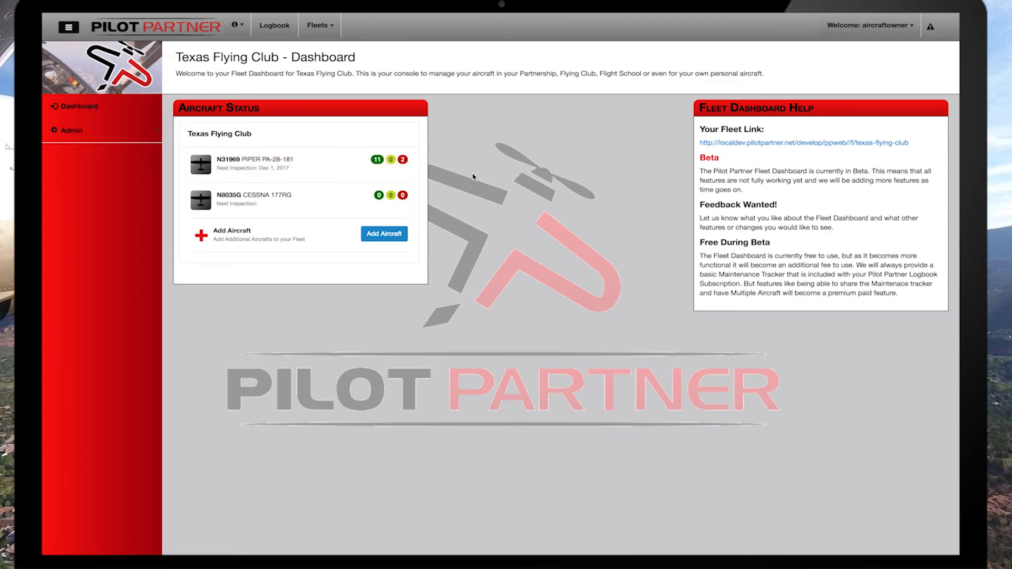
Open N31969's maintenance status from the fleet dashboard and review its equipment items.
click(307, 164)
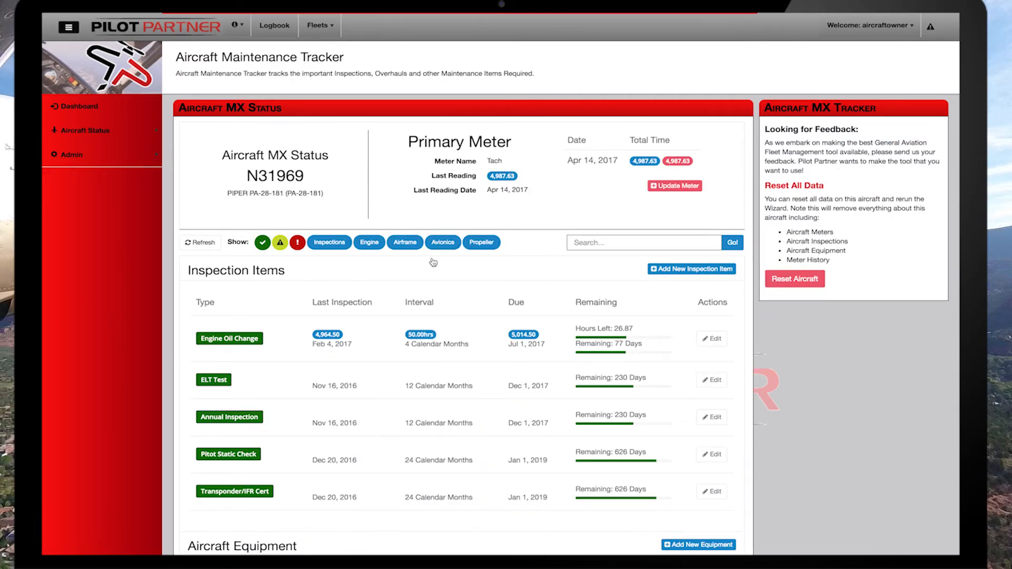
scroll(463, 305, down, 10)
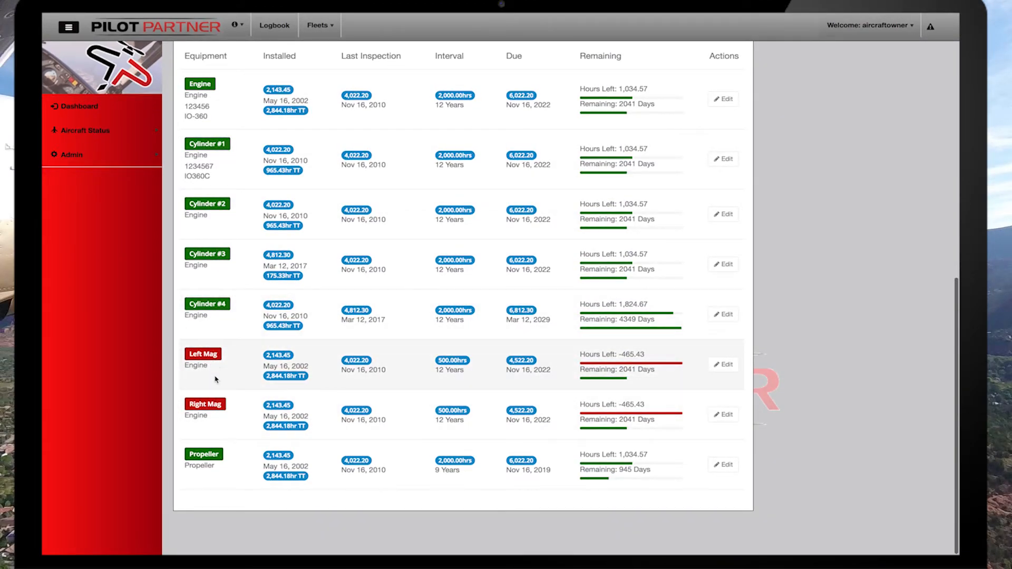
scroll(569, 198, up, 10)
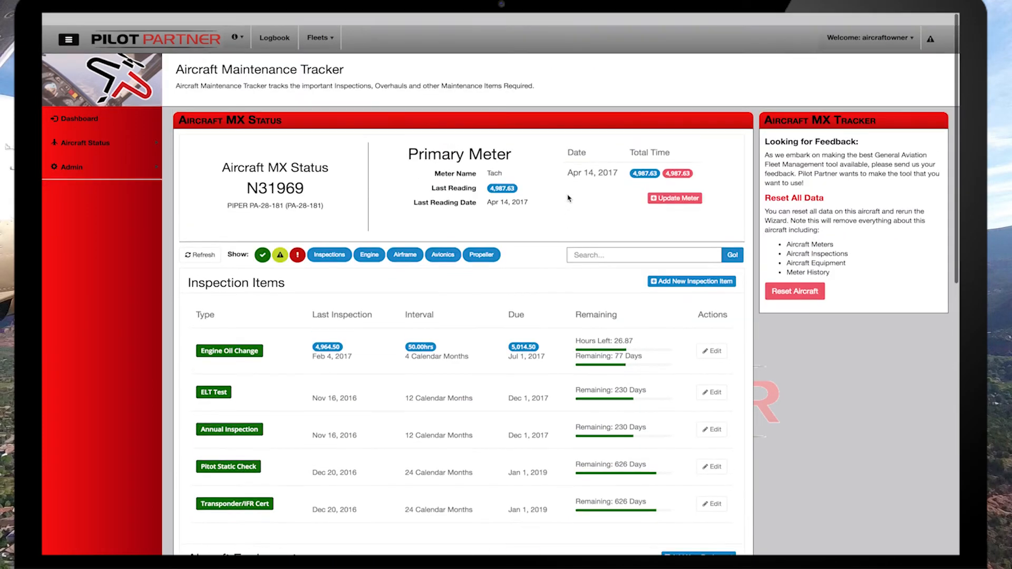
Start a meter update for N31969 and set the Tach end time to 4995.2.
click(677, 187)
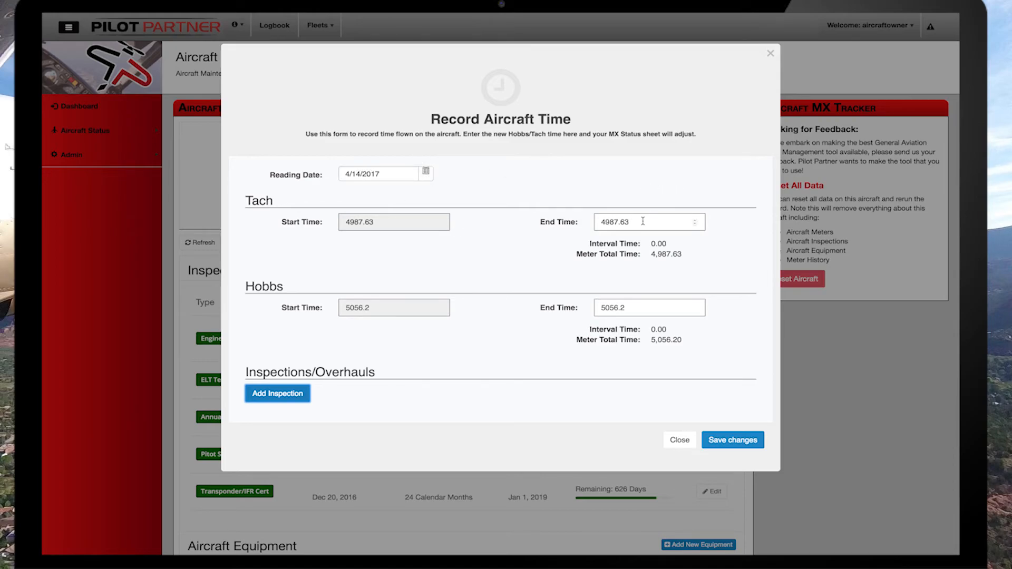
click(619, 222)
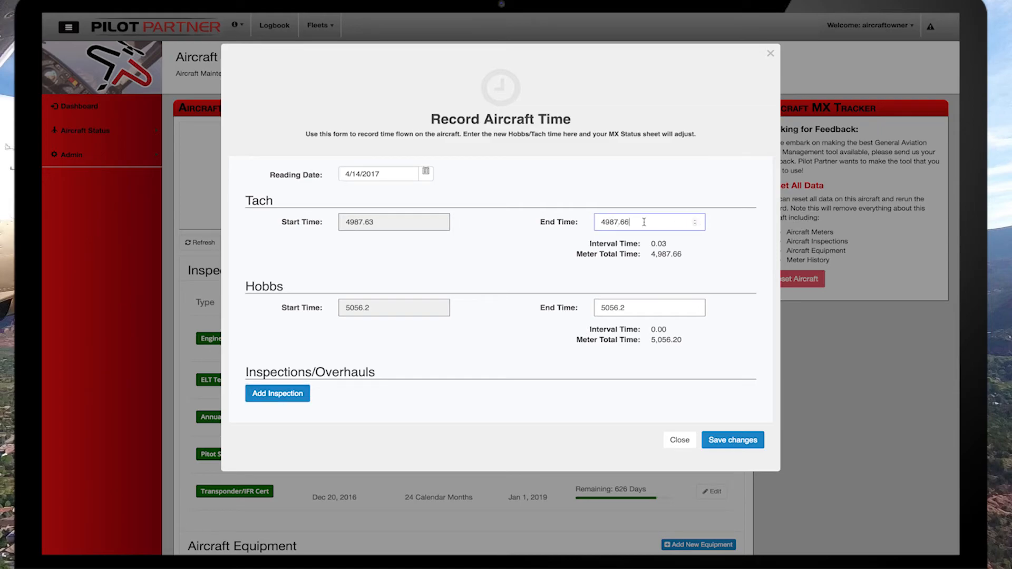
key(BackSpace)
key(BackSpace)
key(BackSpace)
key(BackSpace)
key(BackSpace)
text(95.2)
key(Tab)
drag(672, 244, 651, 244)
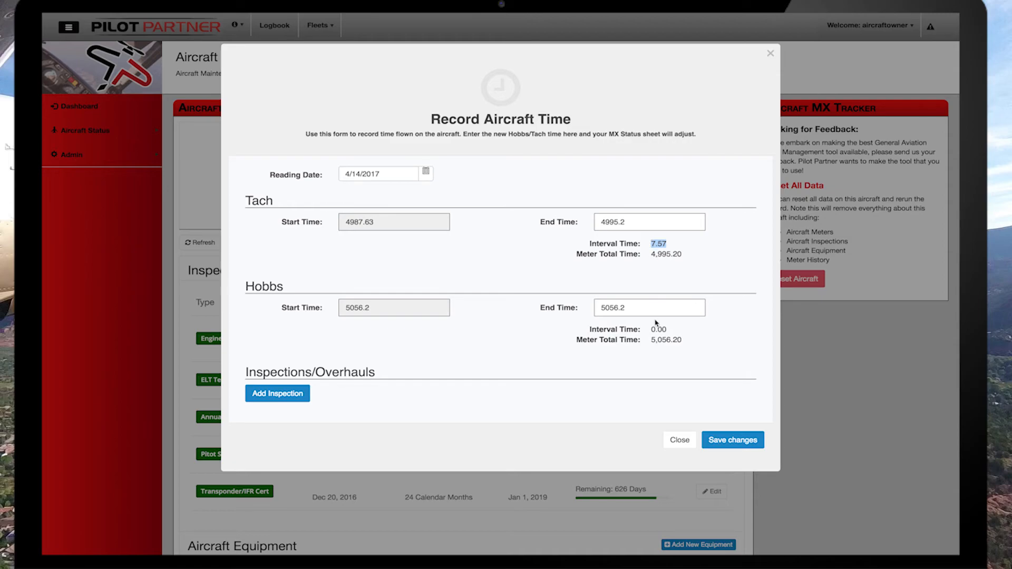
Set the Hobbs end time to 5065.4 in the aircraft time record.
click(635, 311)
key(BackSpace)
key(BackSpace)
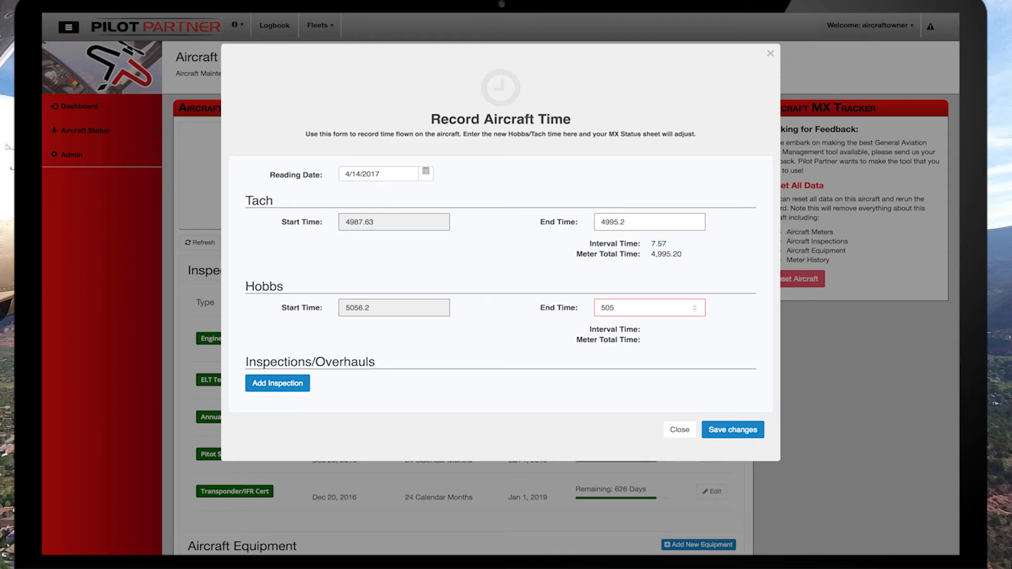
key(BackSpace)
text(60.4)
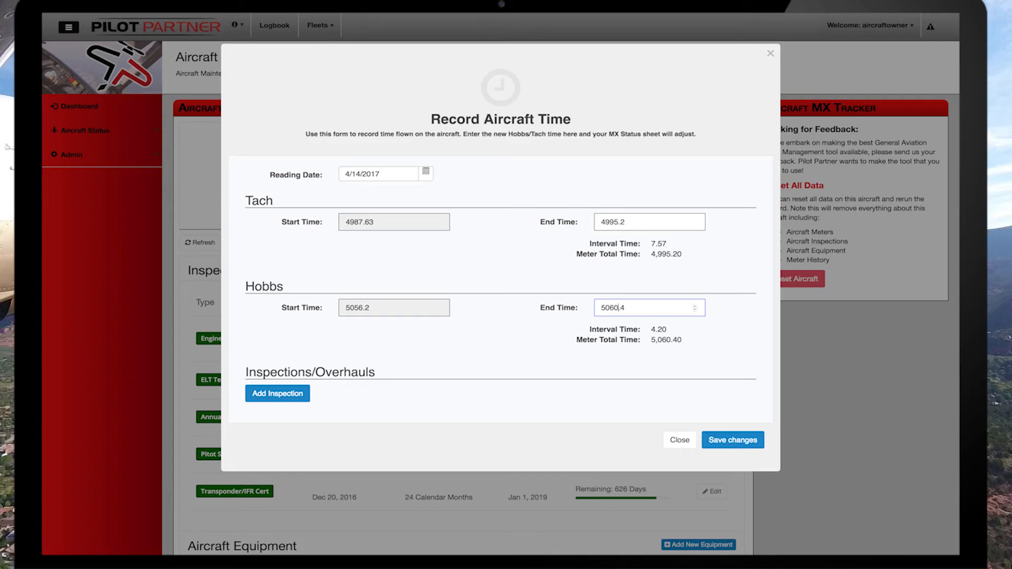
key(Left)
key(Left)
key(BackSpace)
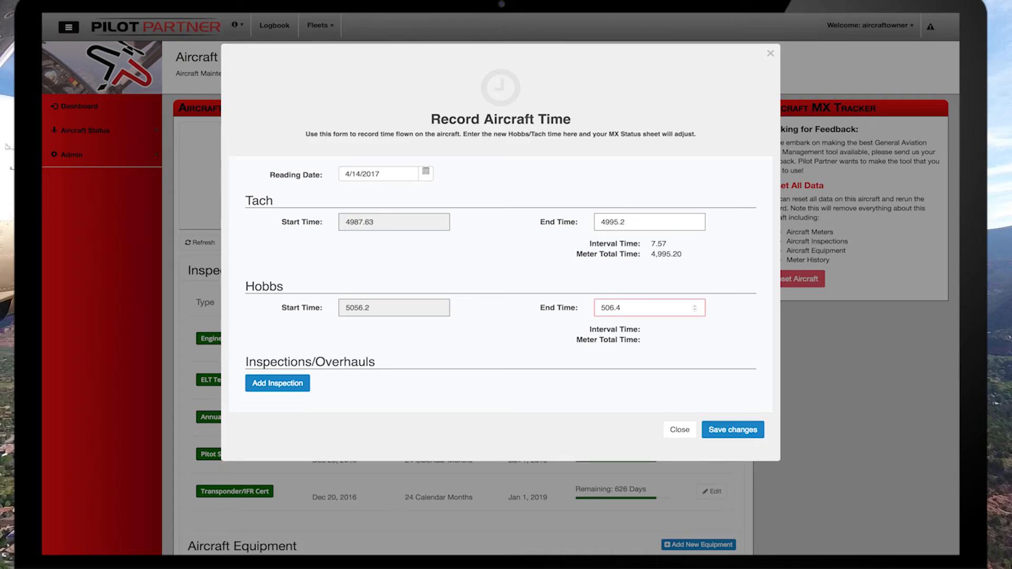
text(5)
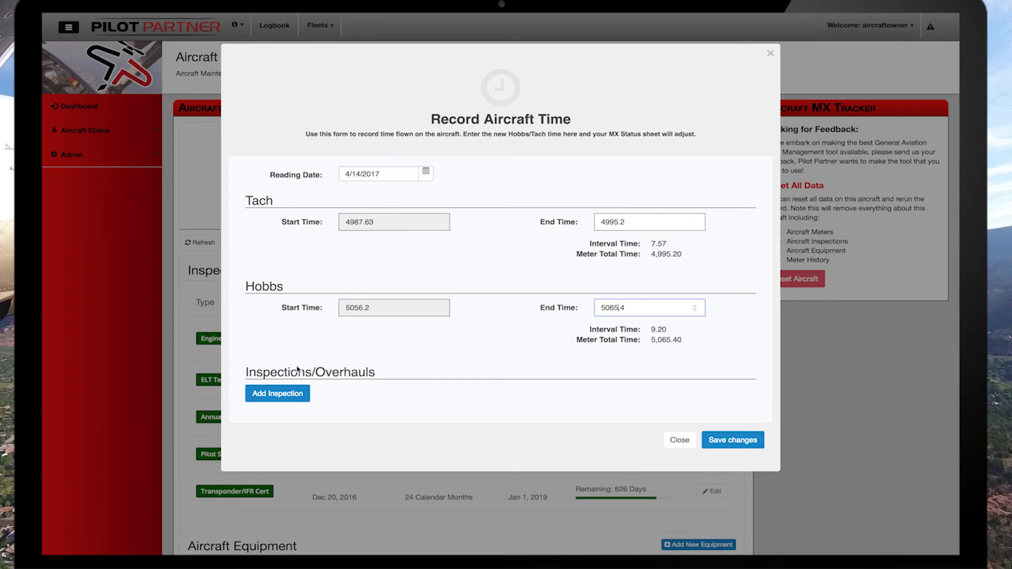
Add inspections to the time record and mark the Left Mag and Right Mag overhauls as performed.
click(290, 396)
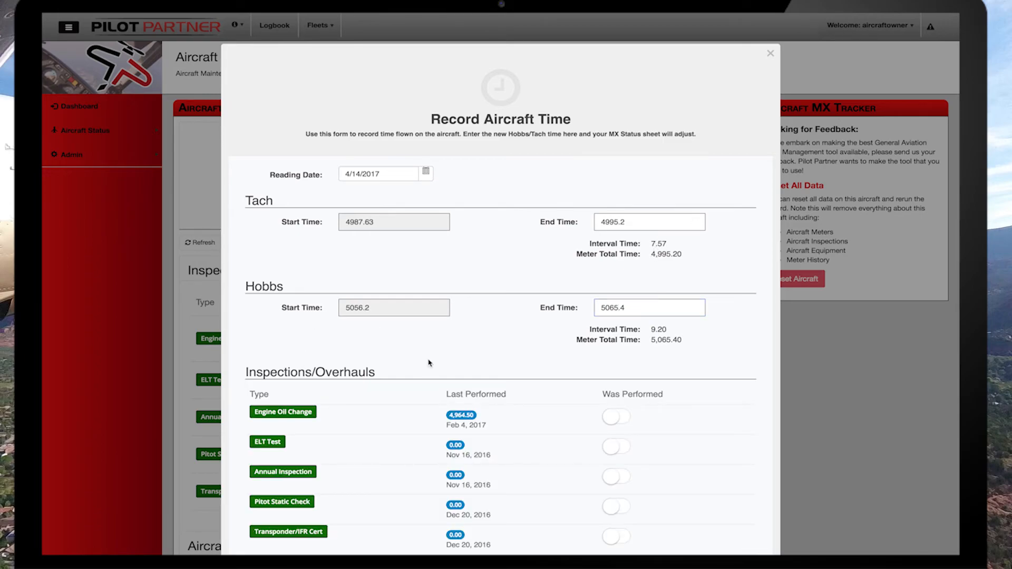
scroll(430, 363, down, 5)
scroll(429, 362, down, 2)
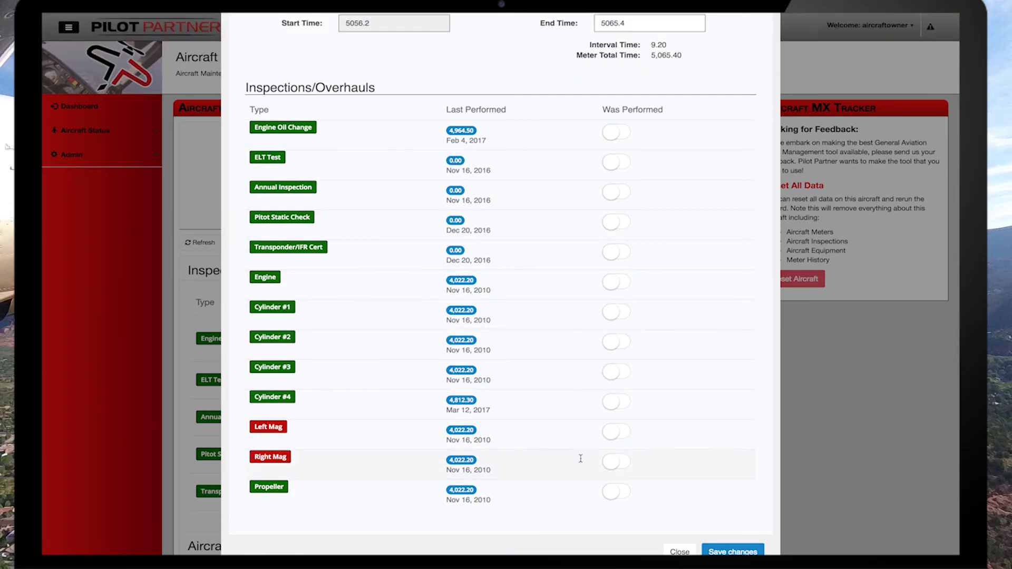
click(618, 433)
click(612, 466)
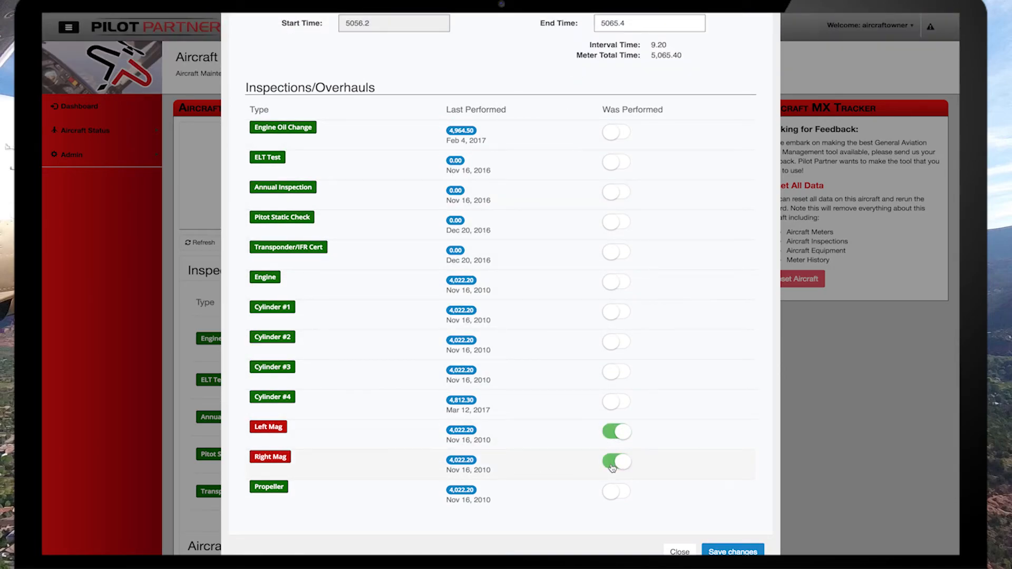
Save the meter and overhaul record, and review N31969's updated equipment and inspection items.
scroll(707, 464, down, 2)
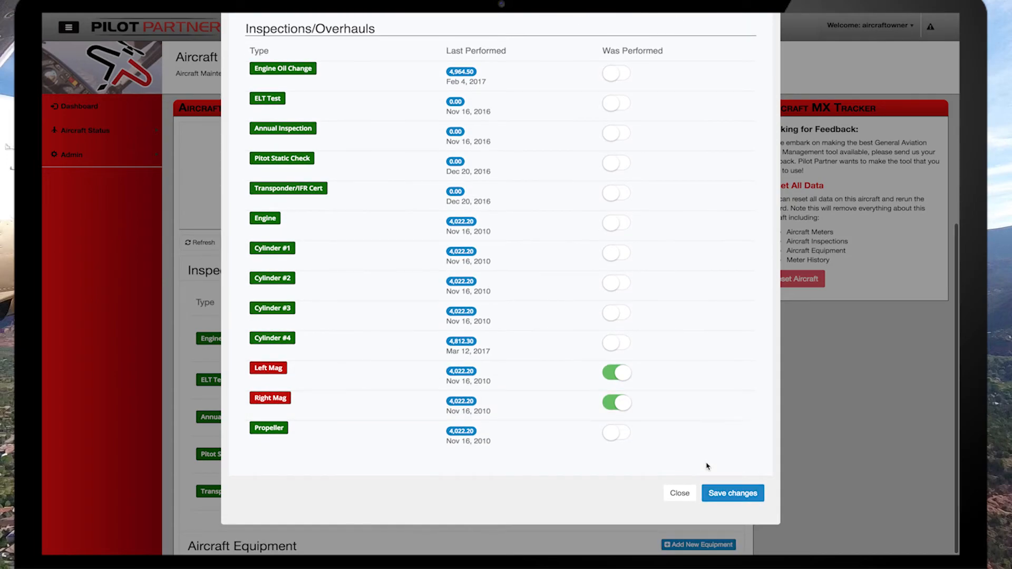
click(726, 493)
scroll(728, 495, down, 5)
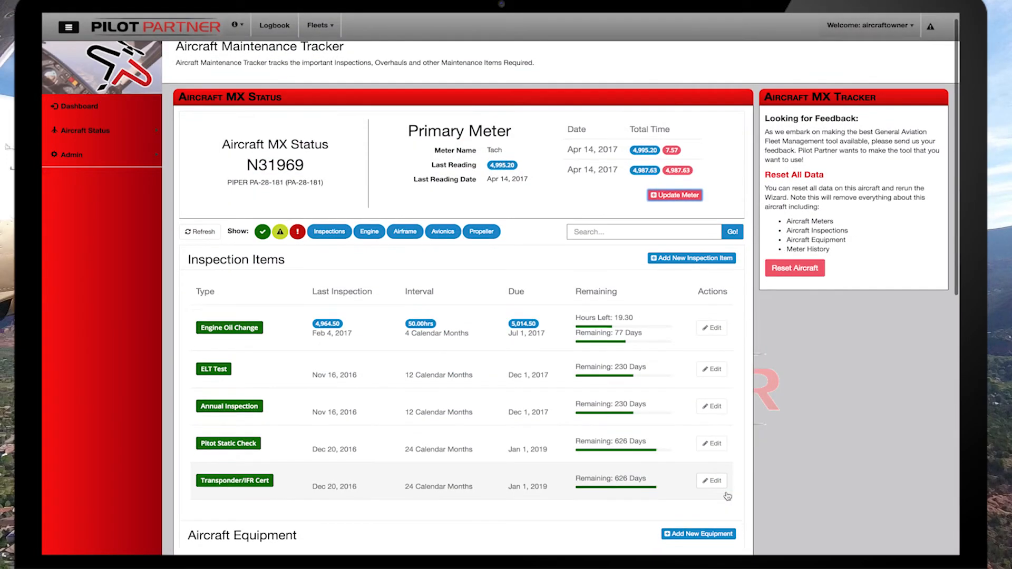
scroll(728, 496, down, 5)
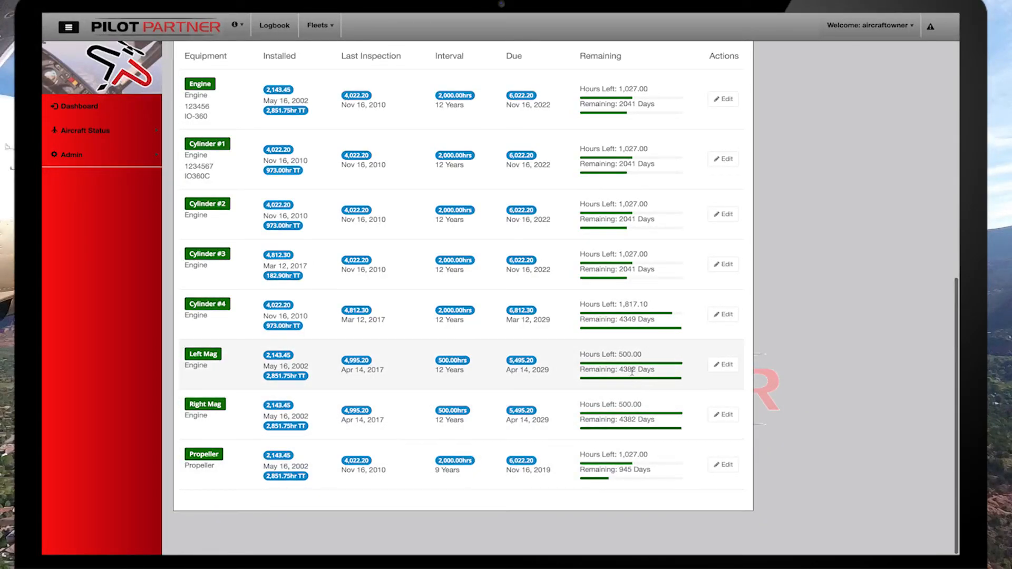
scroll(820, 321, up, 7)
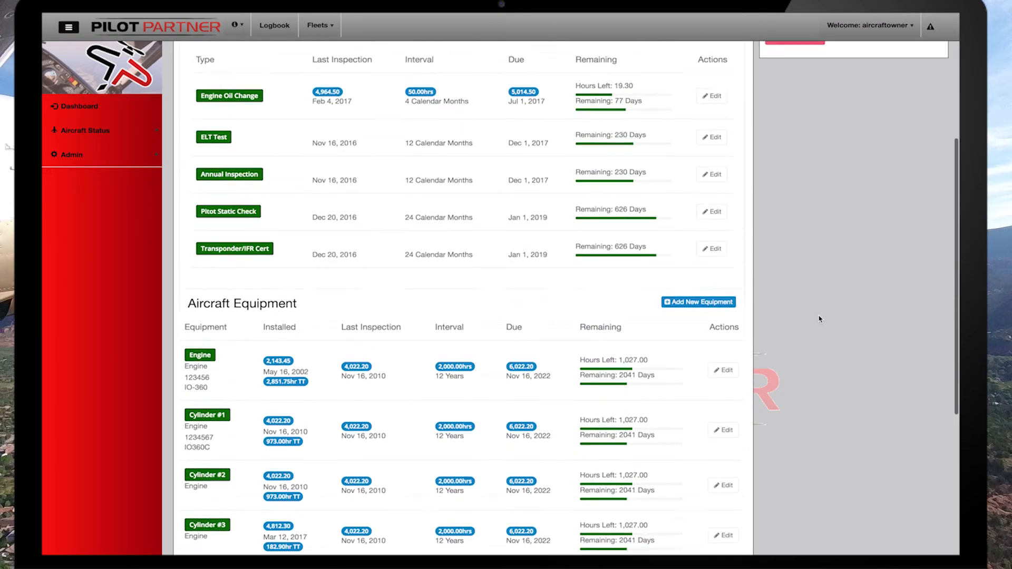
scroll(820, 320, up, 3)
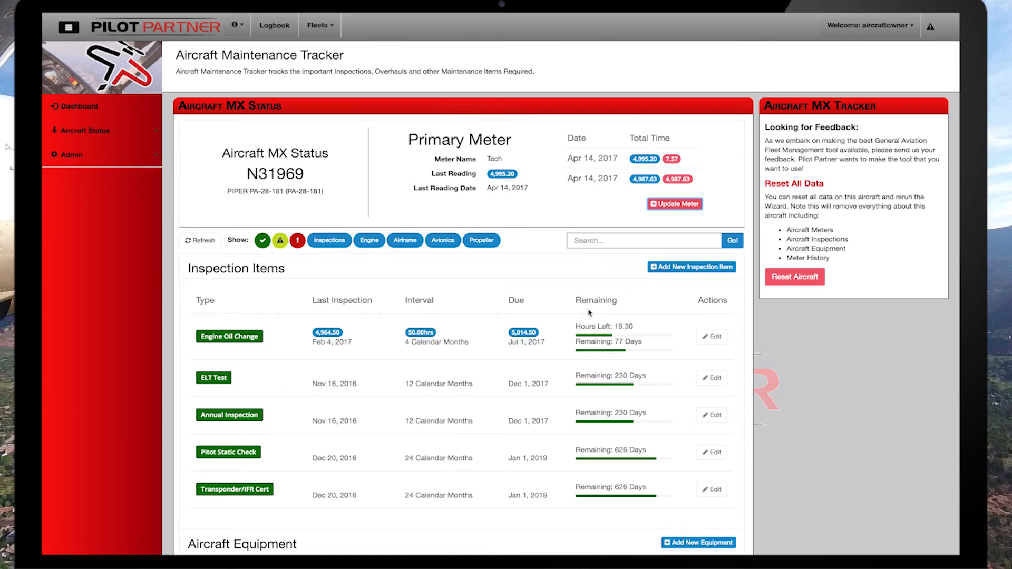
Open the confirmation for resetting N31969's maintenance data and cancel it.
click(790, 277)
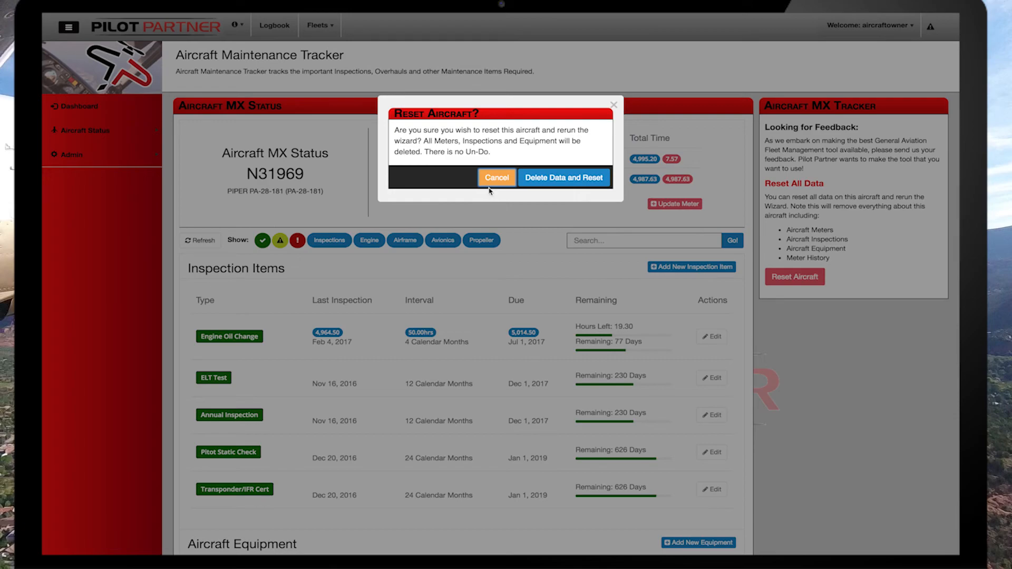
click(494, 179)
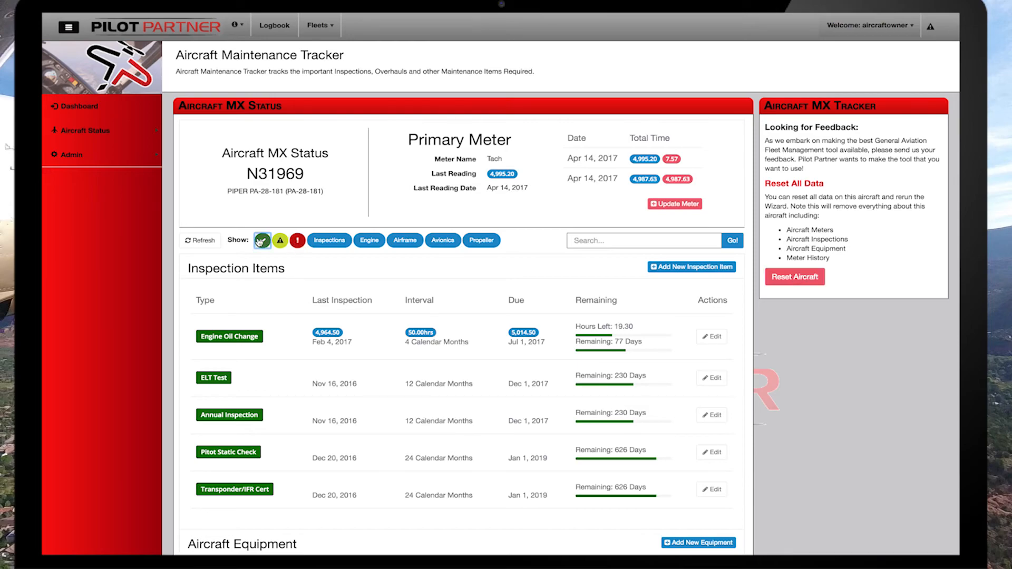
Hide and restore the green-status items, and filter the maintenance list to Engine equipment only.
click(261, 241)
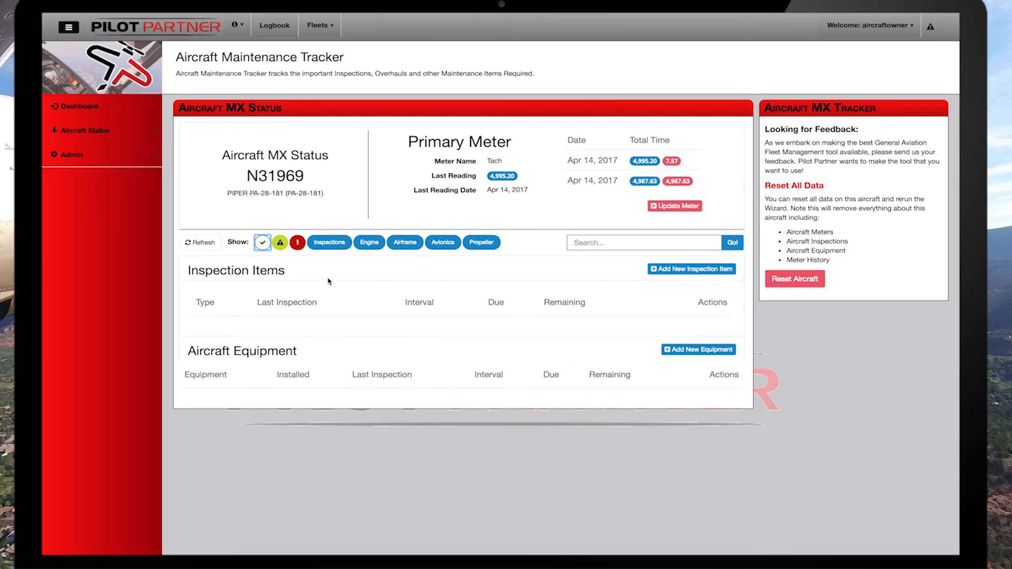
click(263, 245)
click(331, 246)
click(404, 243)
click(443, 243)
click(477, 244)
scroll(466, 261, down, 5)
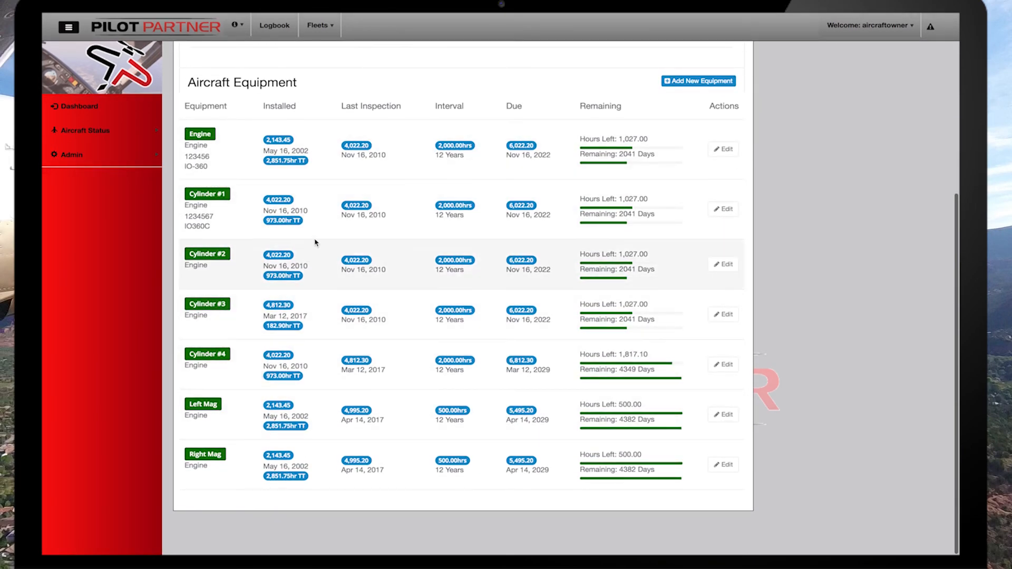
Switch the category filter from Engine to Propeller to view only the propeller equipment.
scroll(314, 240, up, 5)
click(481, 215)
click(369, 216)
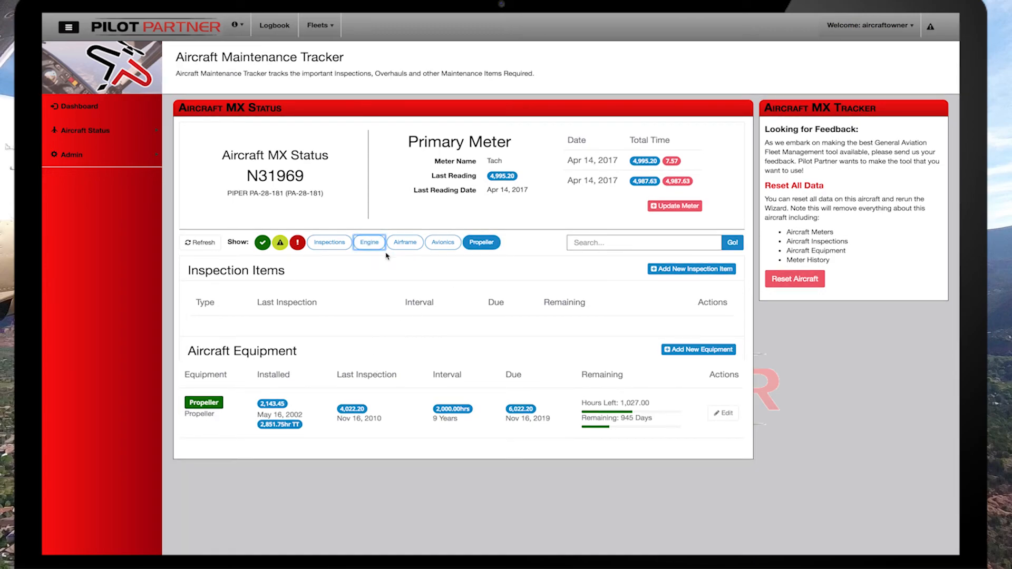
Re-enable the Inspections, Engine, Airframe, Avionics and Propeller filters, and hide the green-status items.
click(481, 242)
click(330, 243)
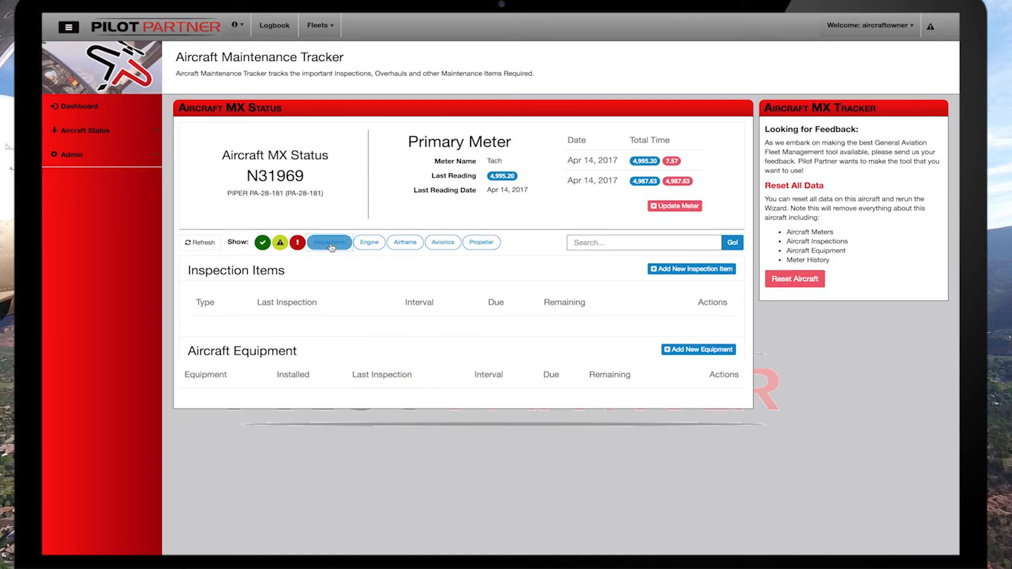
click(369, 242)
click(405, 243)
click(443, 242)
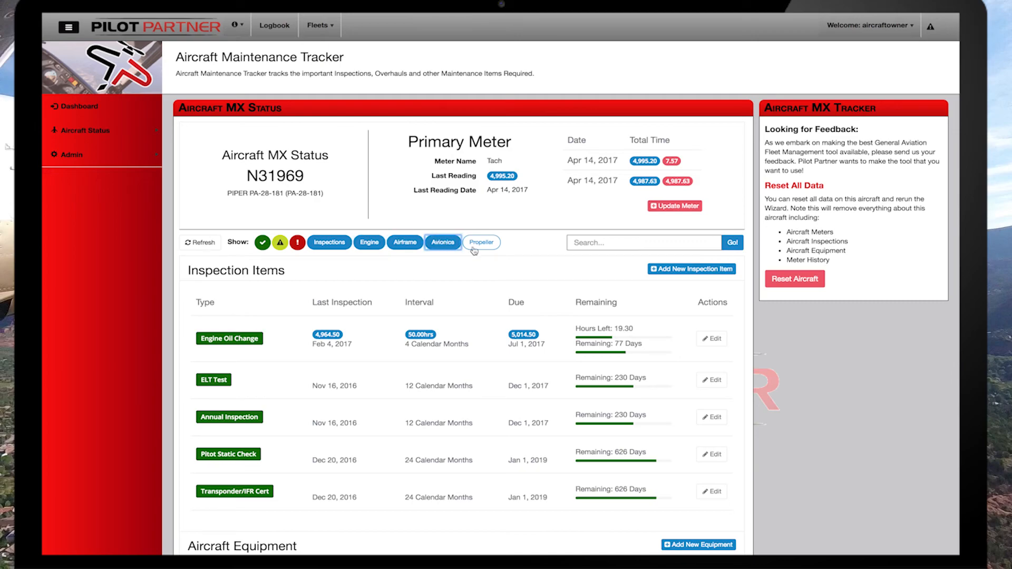
click(481, 242)
click(263, 242)
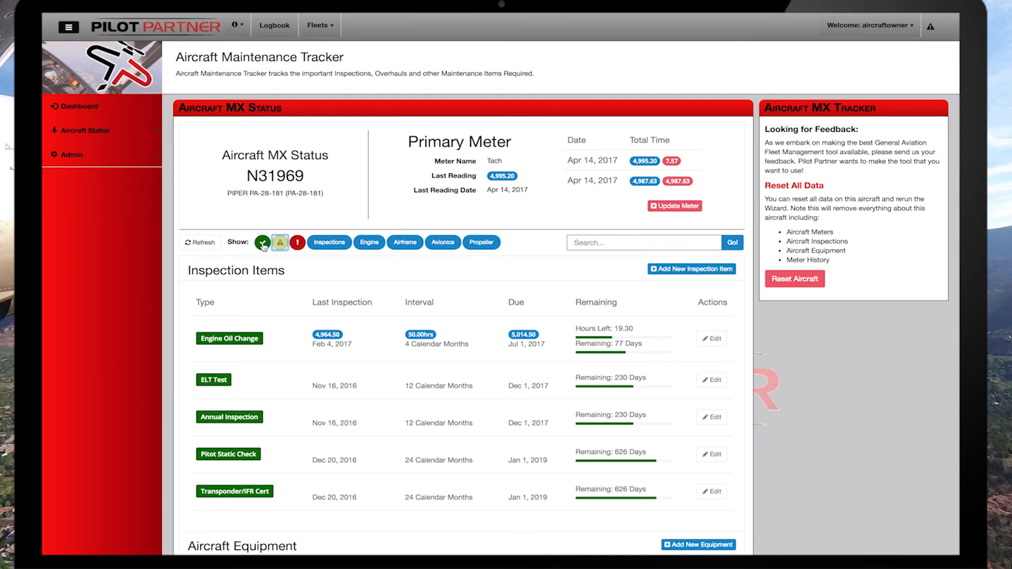
click(279, 243)
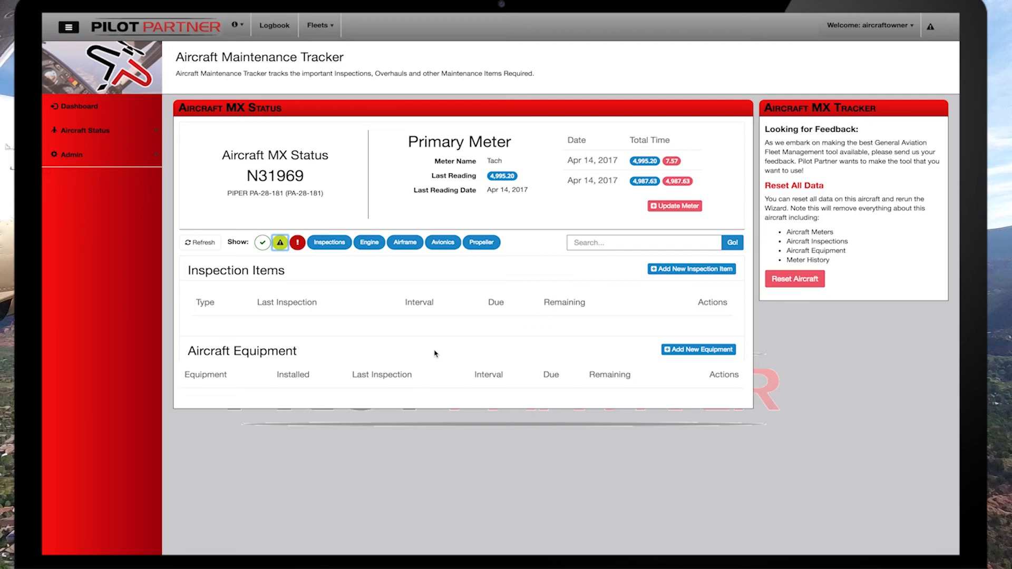
Return to the Texas Flying Club dashboard and open the fleet's membership administration page.
click(87, 111)
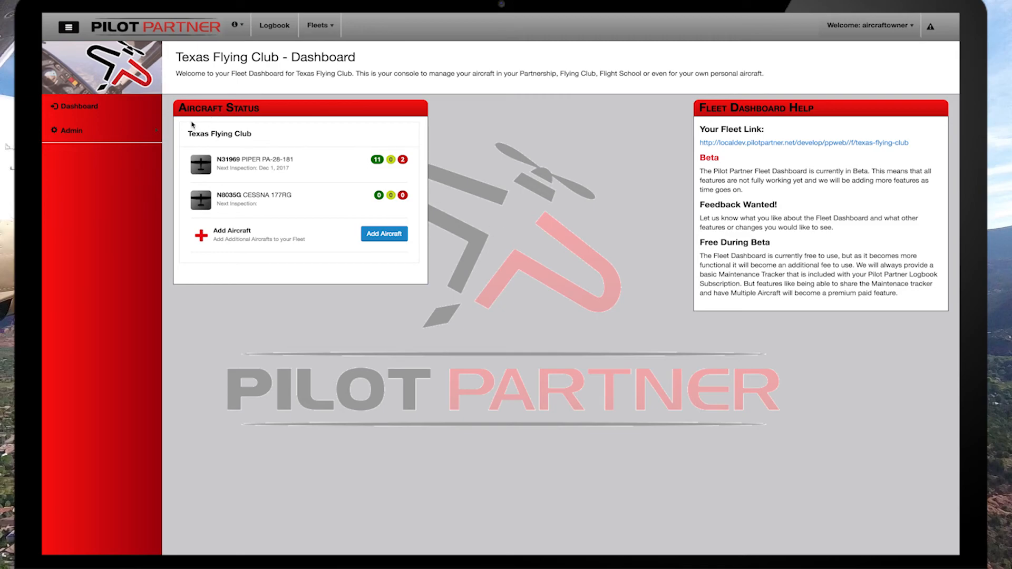
mouse_move(113, 132)
click(179, 124)
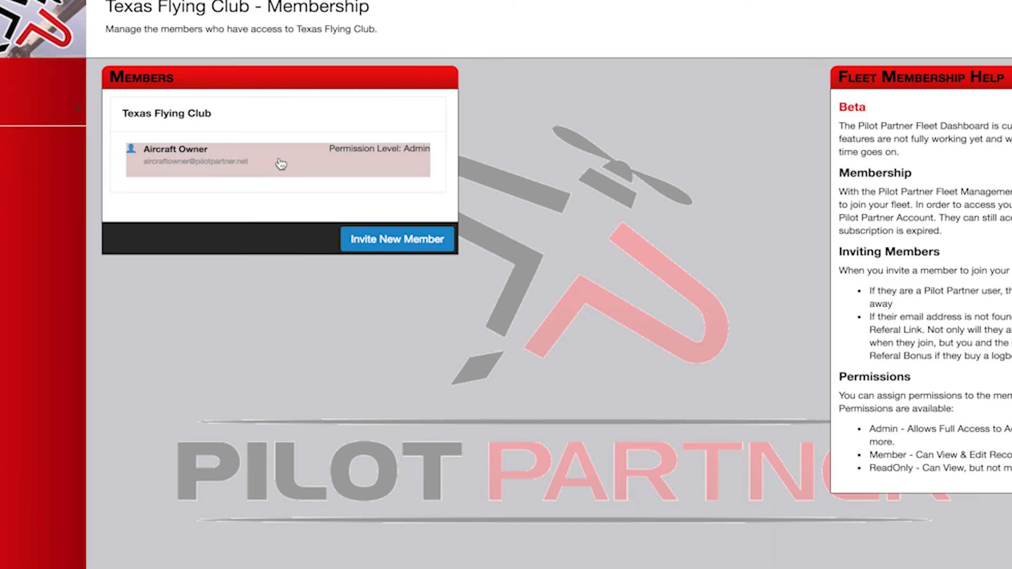
Start an invitation for a new fleet member and enter the club member's e-mail address.
click(384, 245)
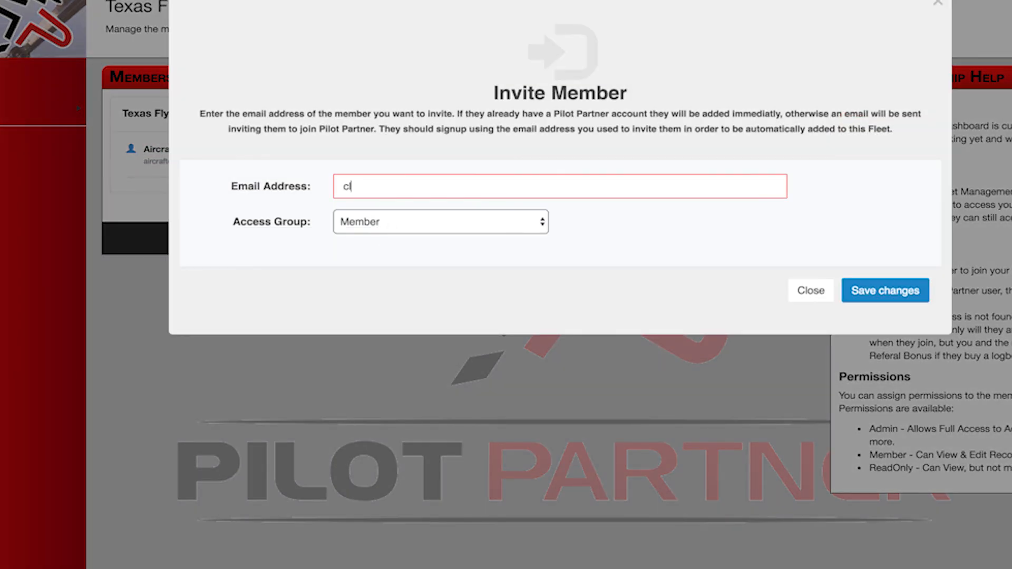
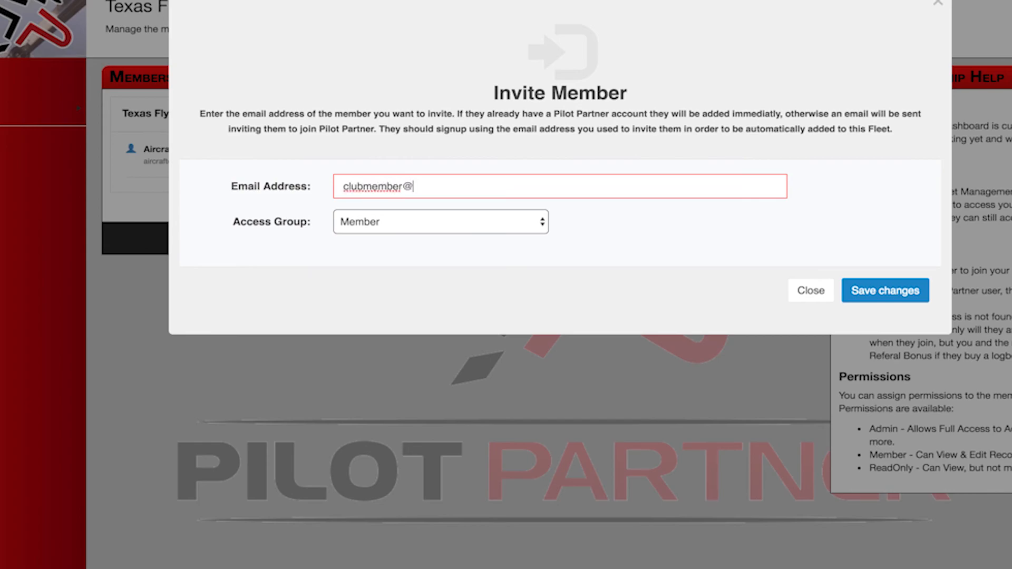
key(Tab)
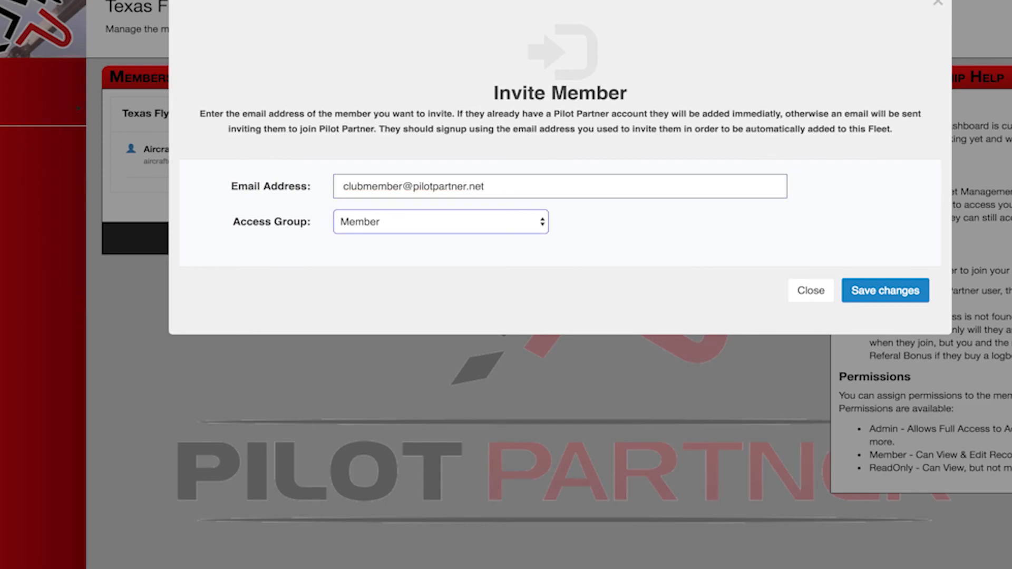
Keep the invitee's access group as Member, save the invitation and return to the fleet dashboard.
click(413, 228)
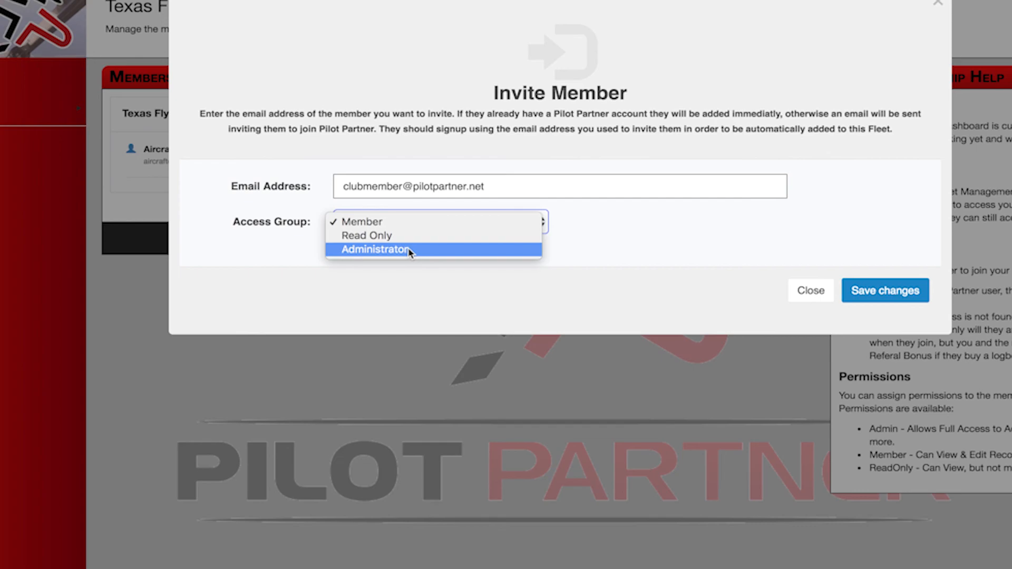
click(413, 221)
click(878, 293)
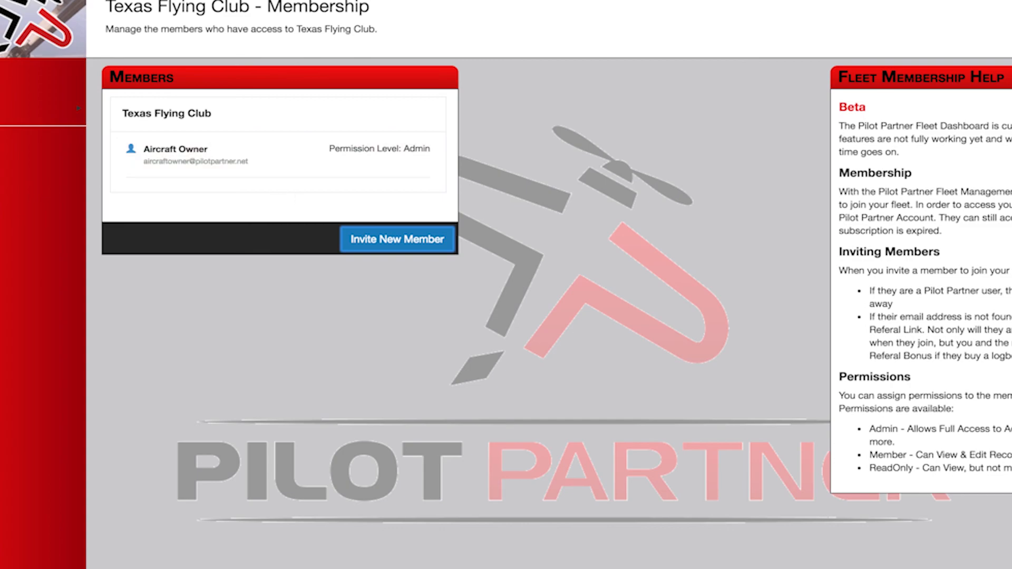
click(2, 79)
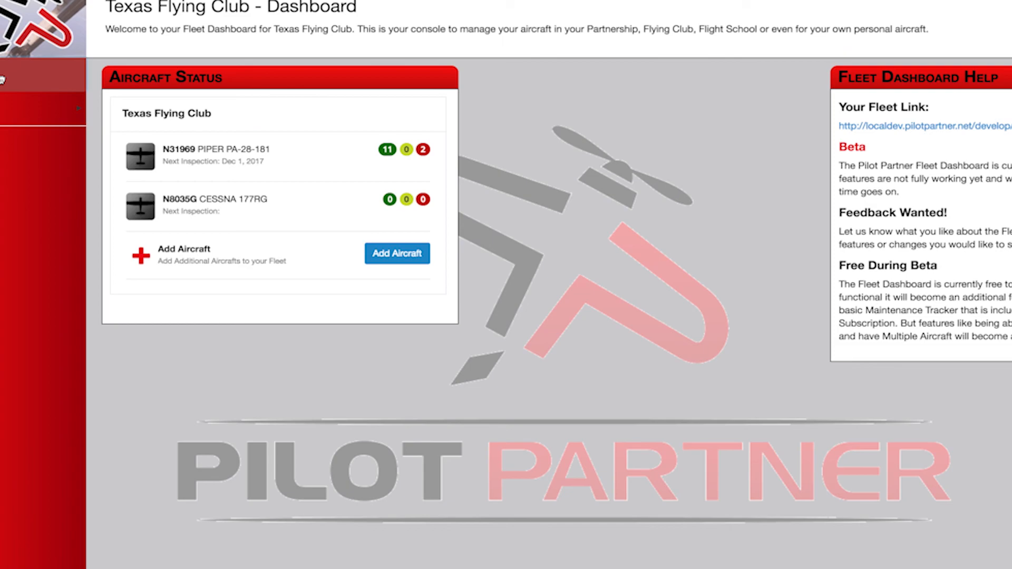